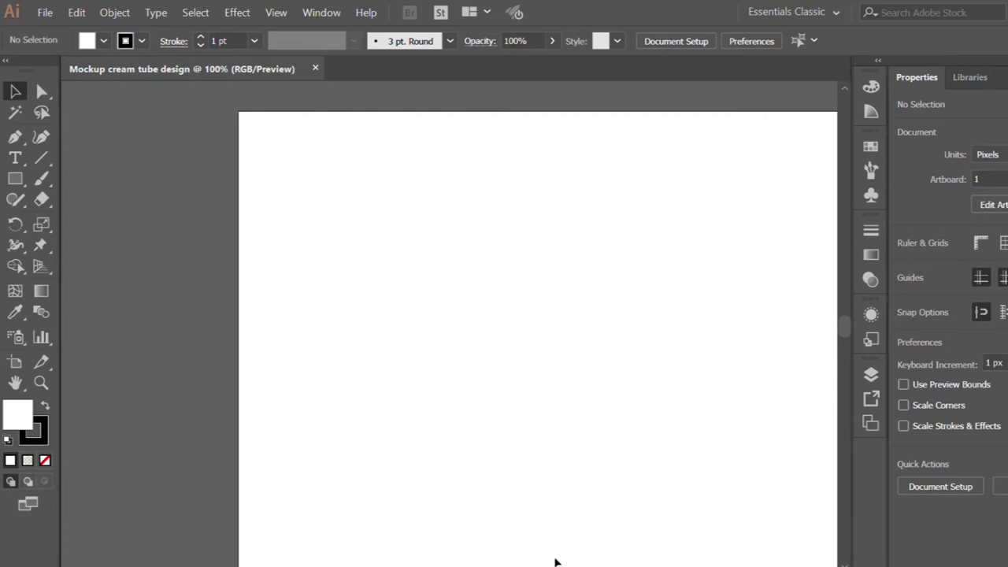
Draw a tall rectangle in the middle of the artboard
scroll(449, 338, right, 3)
scroll(449, 339, right, 5)
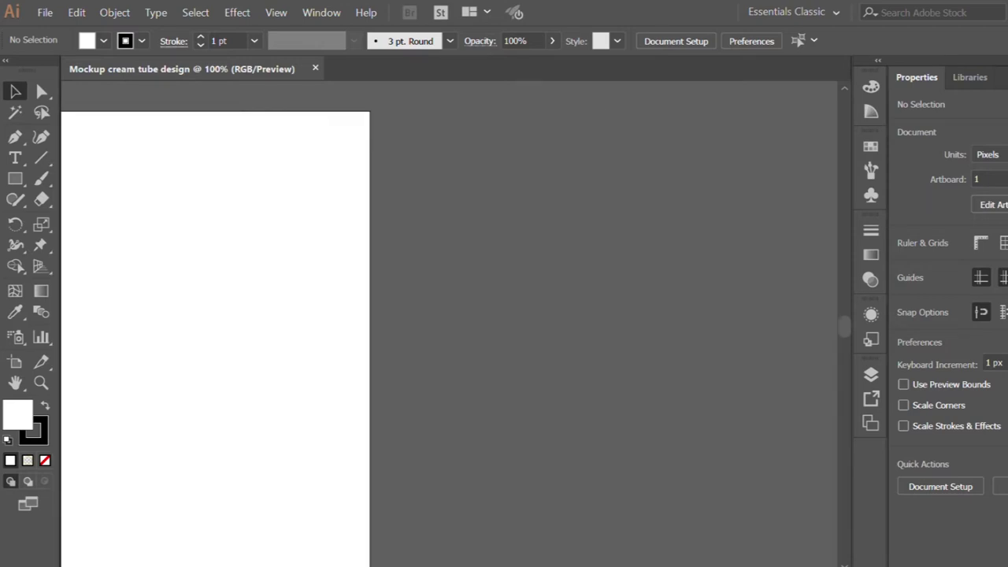
scroll(449, 338, left, 8)
scroll(448, 338, right, 3)
scroll(449, 338, left, 1)
scroll(449, 338, left, 3)
scroll(449, 339, right, 2)
scroll(449, 338, left, 1)
scroll(449, 339, right, 1)
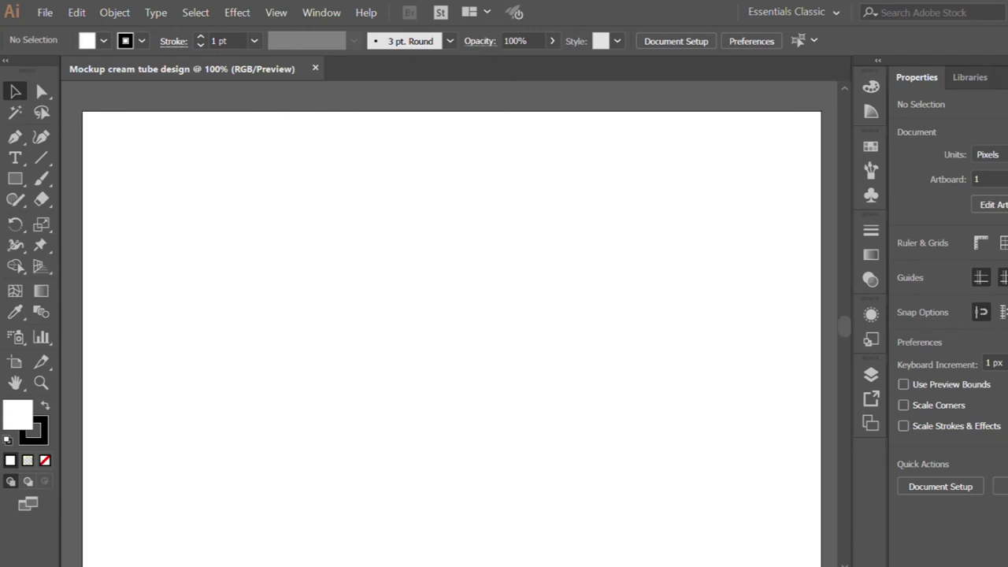
key(ctrl+minus)
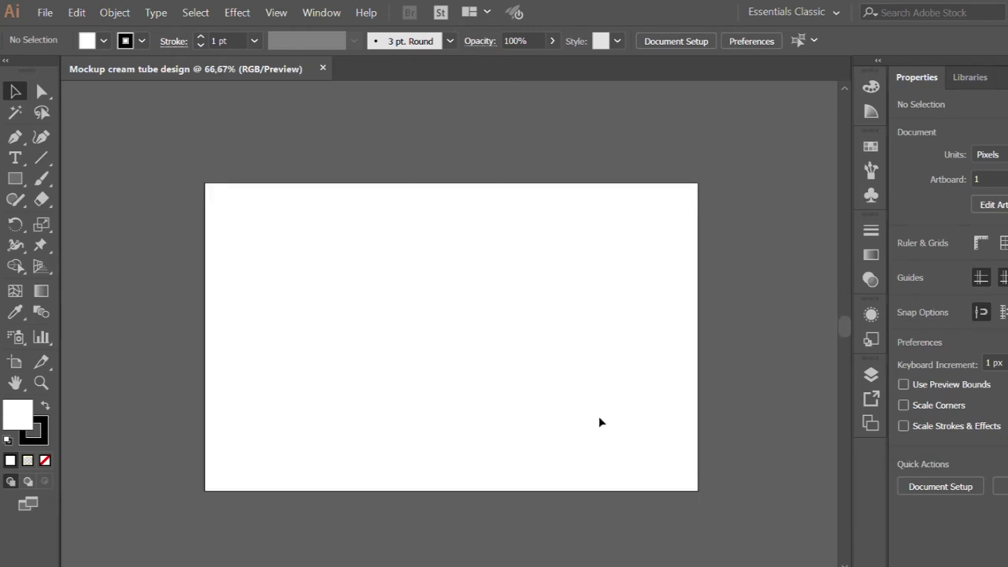
click(15, 179)
drag(380, 238, 506, 448)
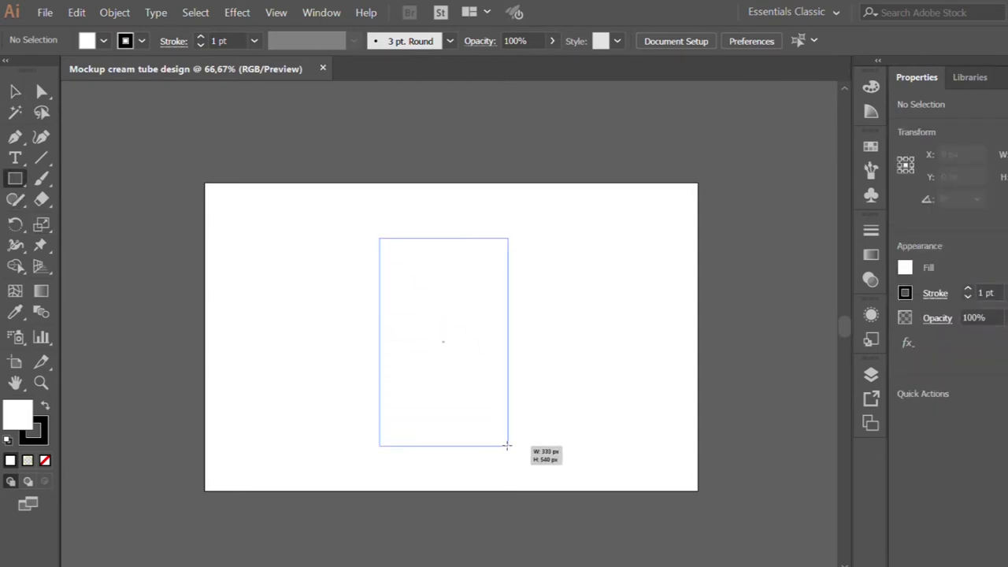
drag(506, 447, 512, 474)
Nudge the rectangle up and right to centre it on the artboard
click(16, 91)
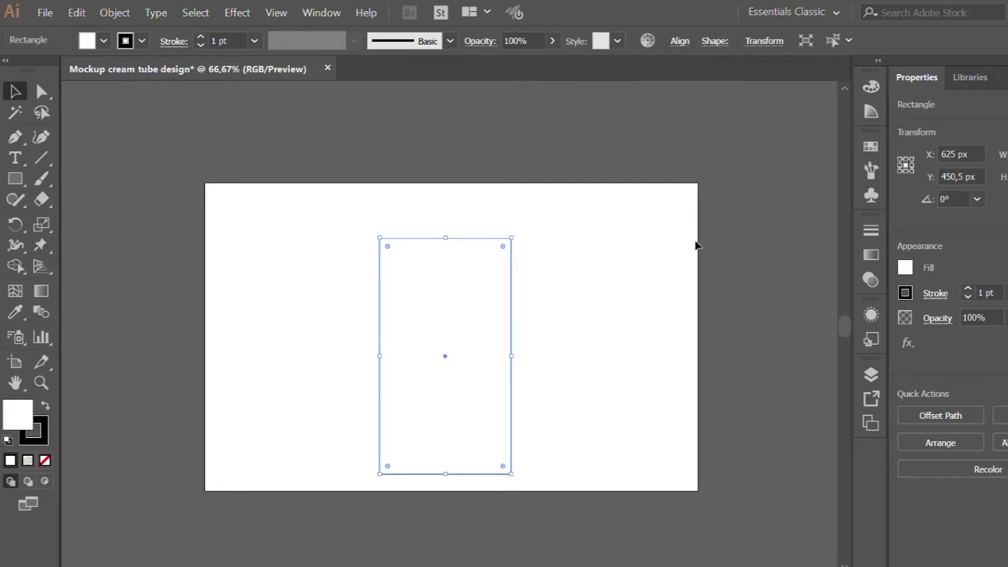
key(Up)
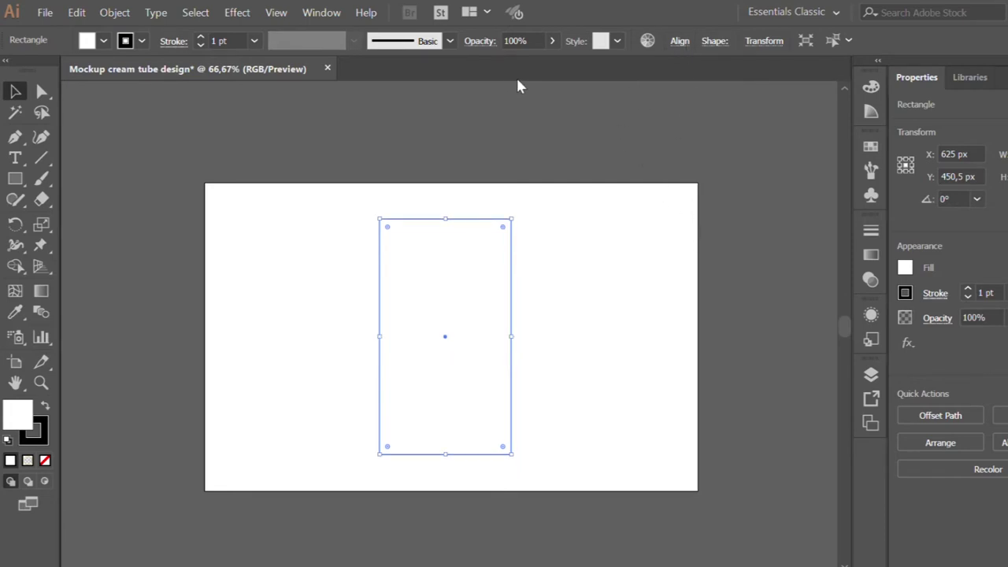
key(Right)
Taper the rectangle by pulling its bottom-left and bottom-right anchors inward
click(353, 145)
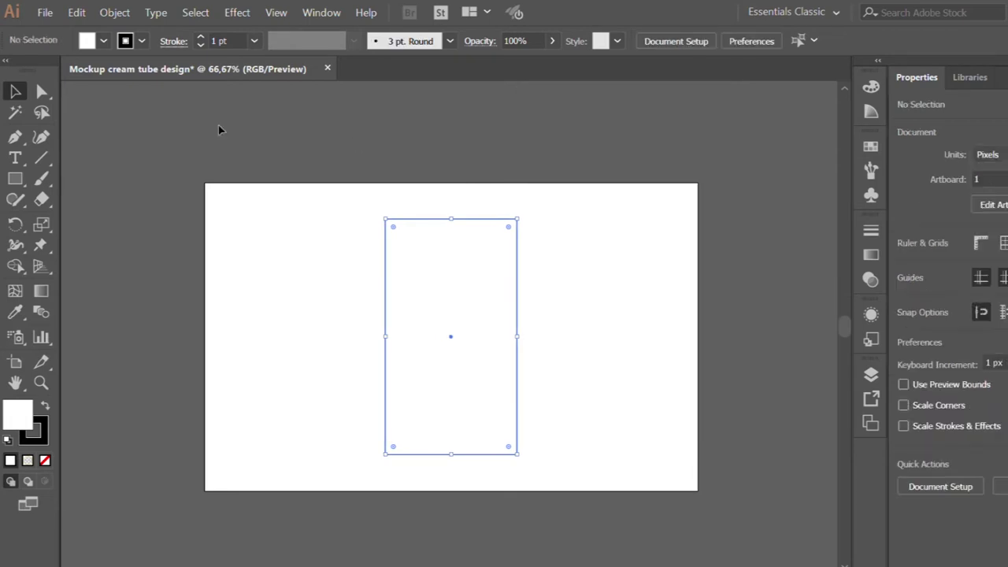
click(42, 92)
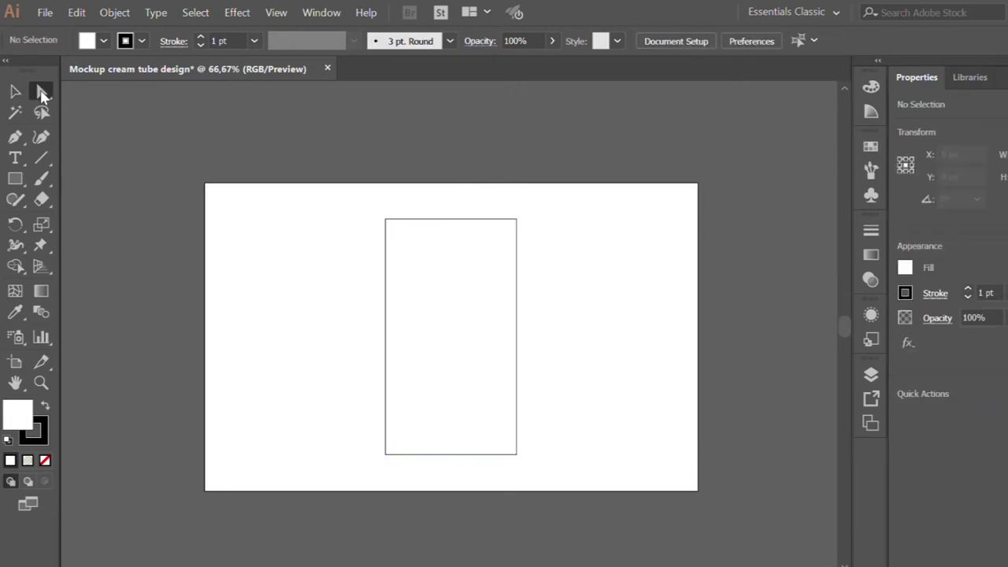
click(379, 449)
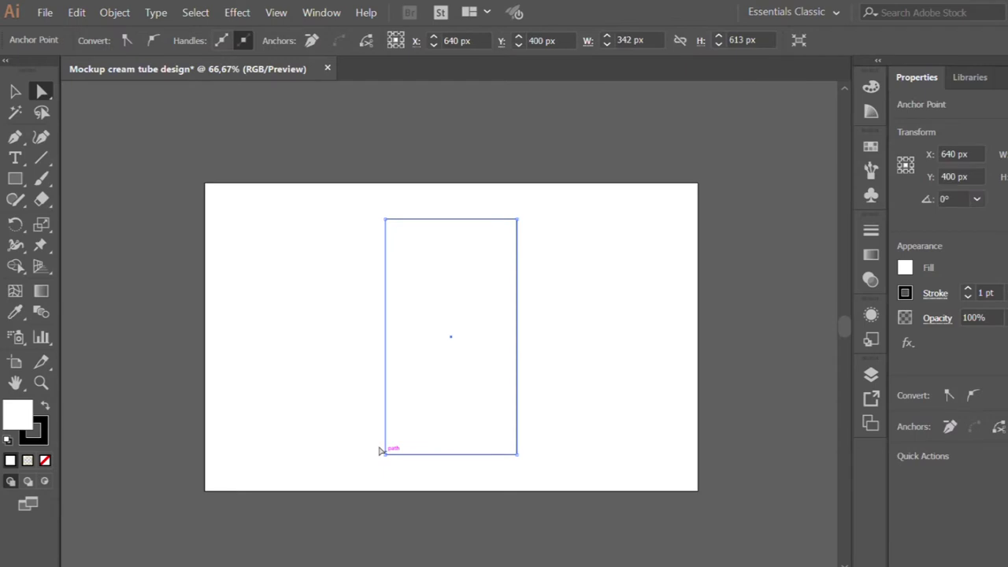
drag(380, 450, 392, 453)
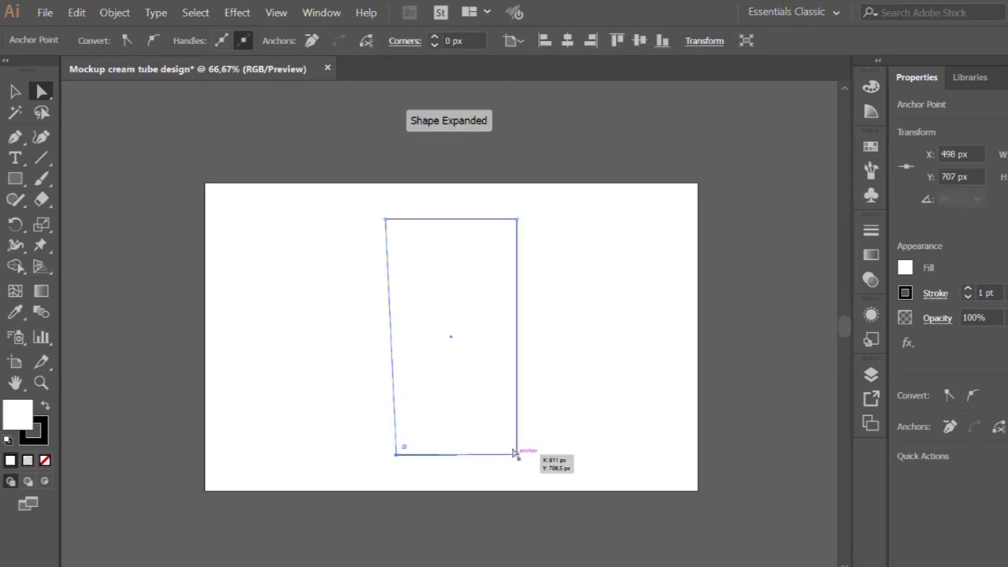
drag(516, 453, 495, 452)
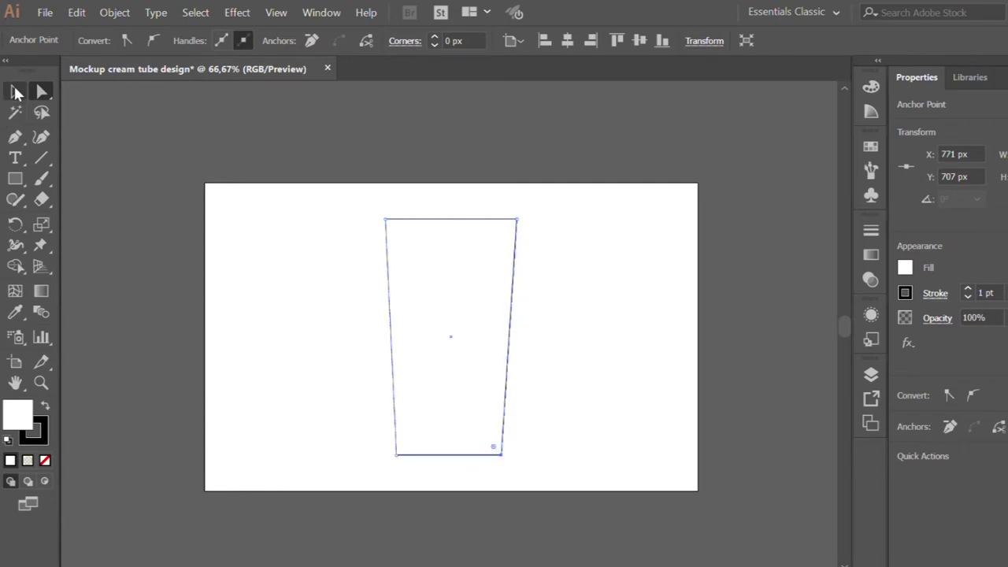
Remove the black outline and fine-tune the bottom-right anchor to even the taper
click(17, 92)
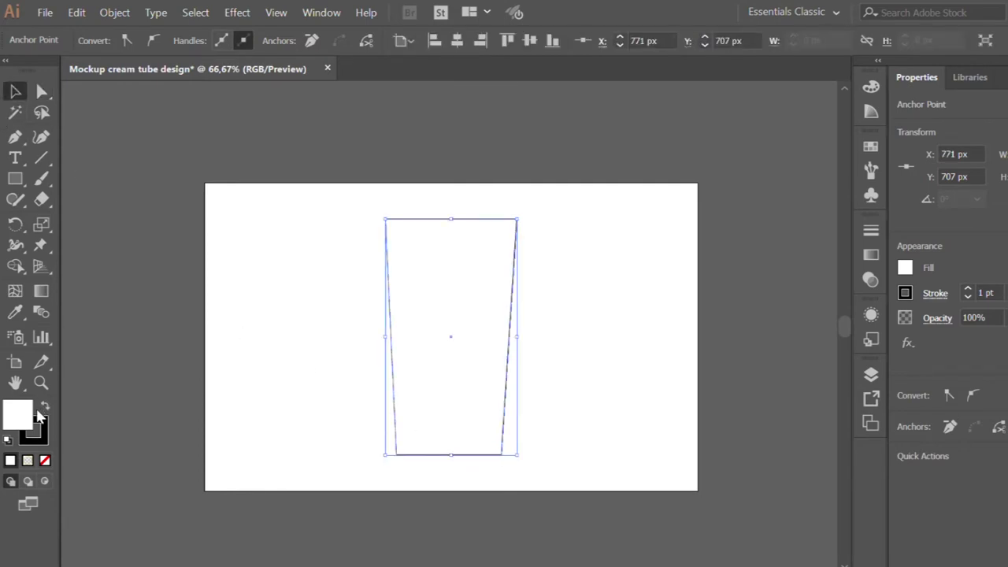
click(45, 460)
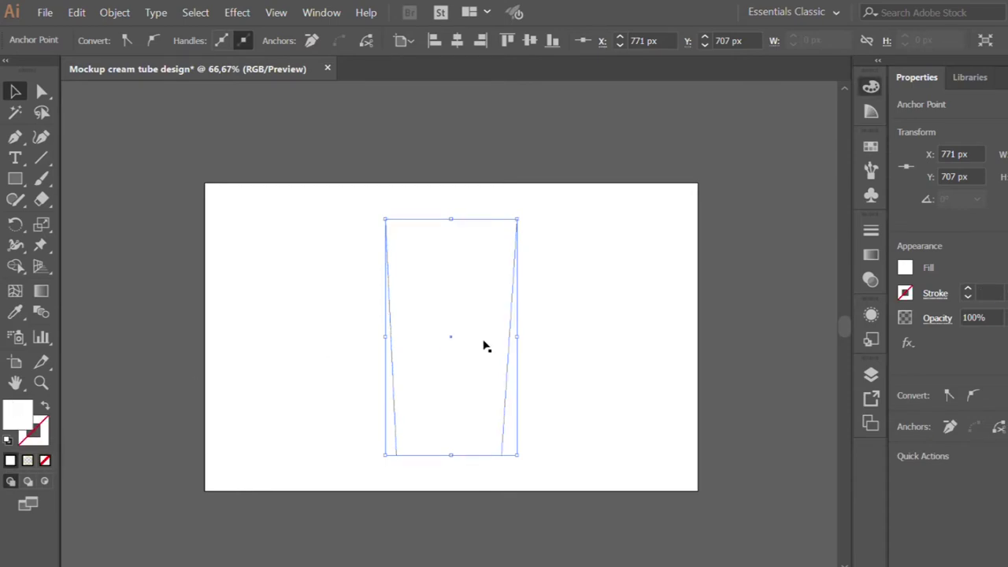
click(42, 92)
click(500, 455)
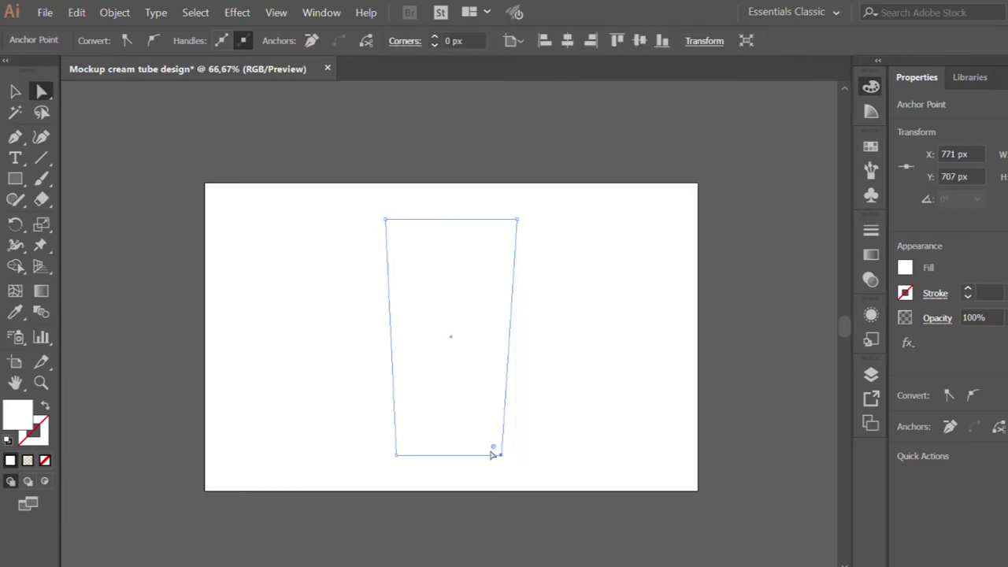
key(ctrl)
key(ctrl+plus)
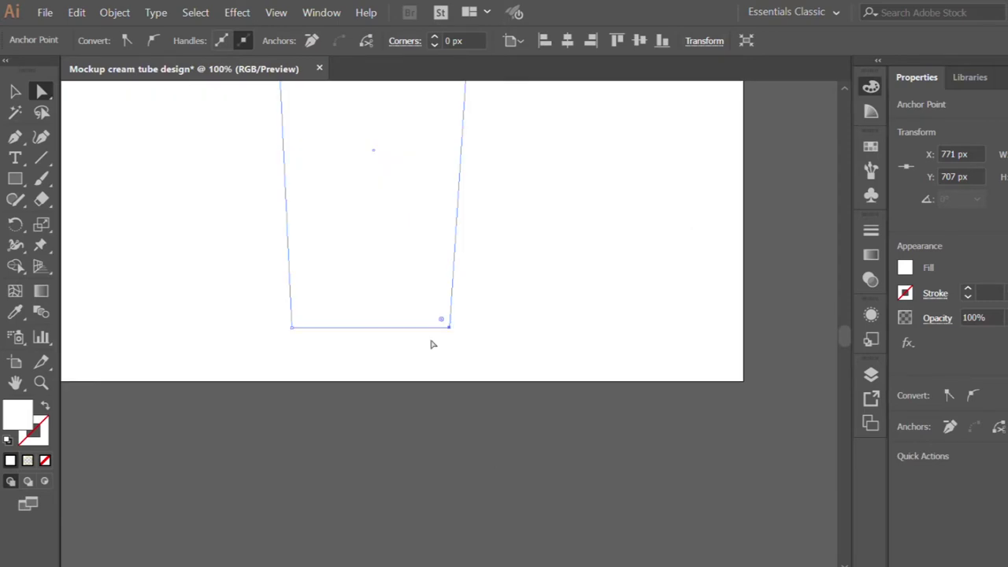
drag(446, 324, 453, 325)
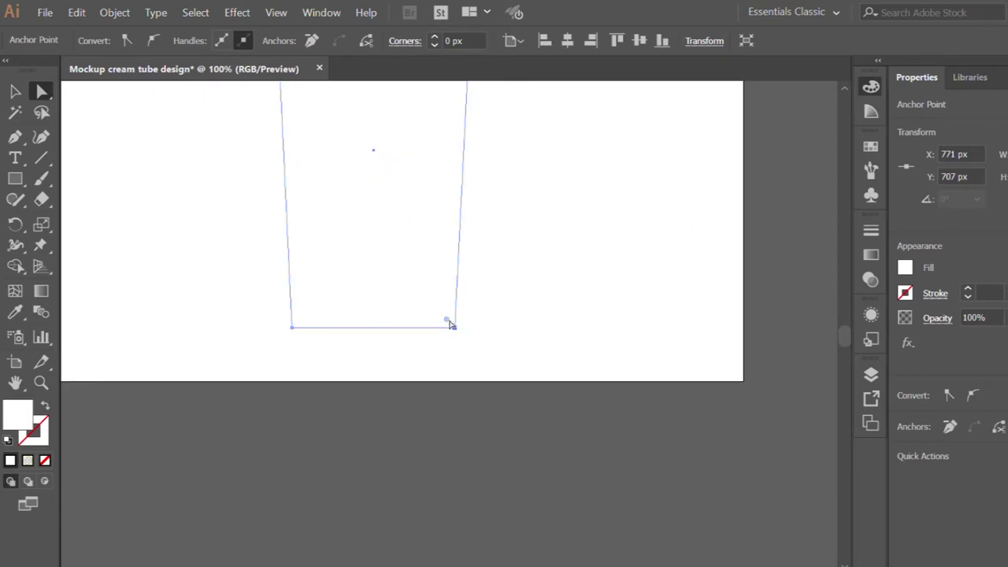
key(ctrl+minus)
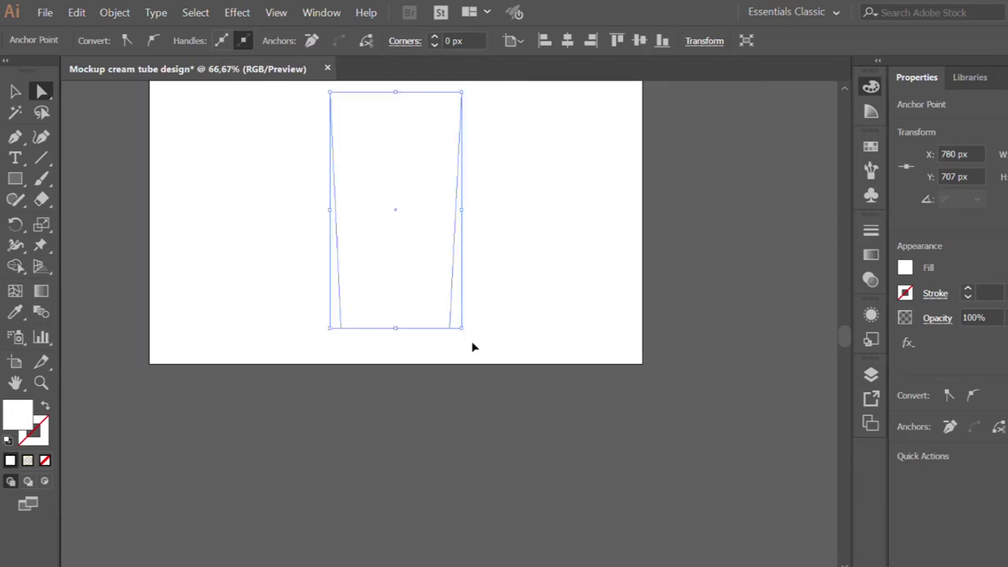
click(473, 347)
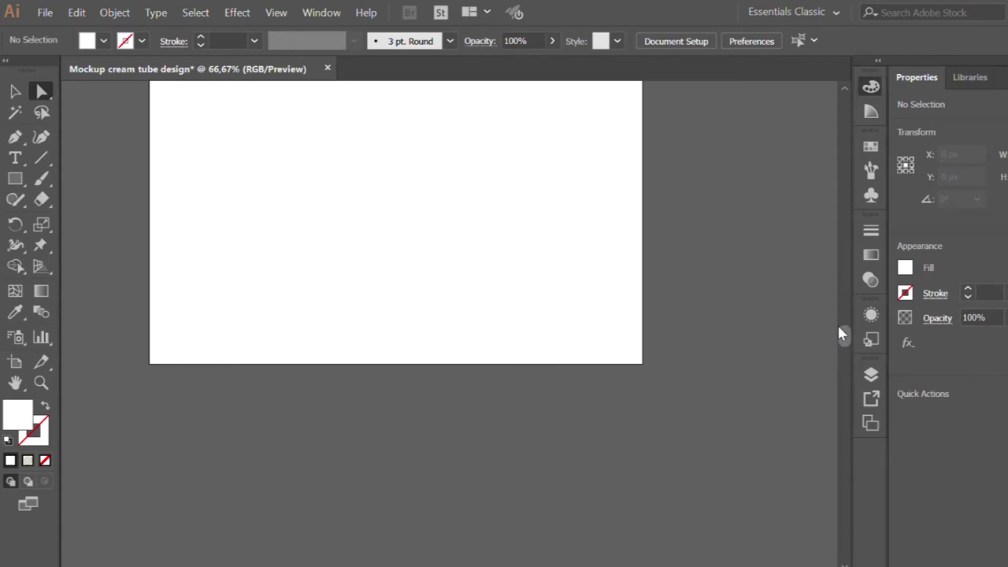
Reselect the trapezoid and readjust its bottom-right corner point
scroll(838, 333, up, 4)
scroll(839, 323, up, 2)
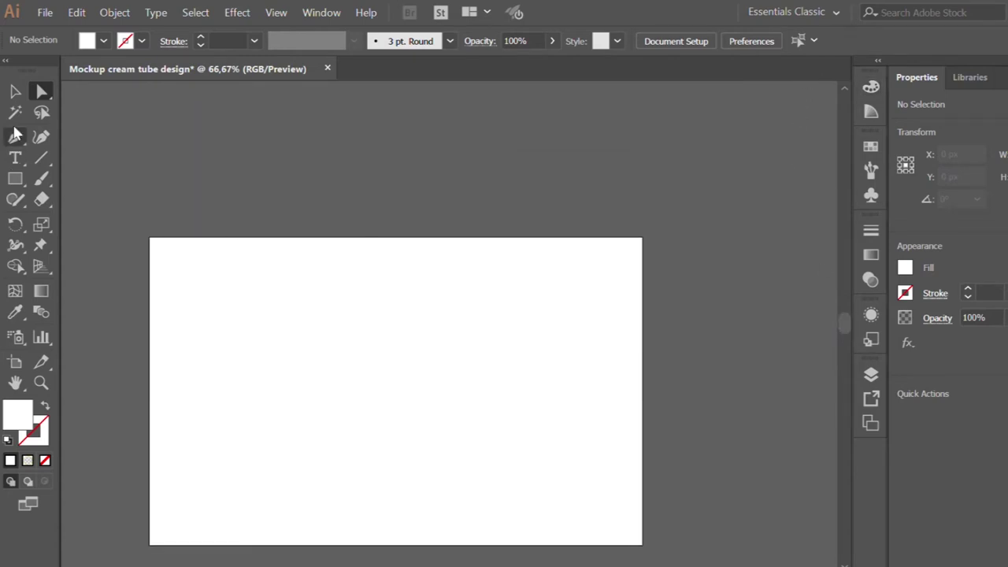
click(15, 91)
drag(276, 249, 533, 427)
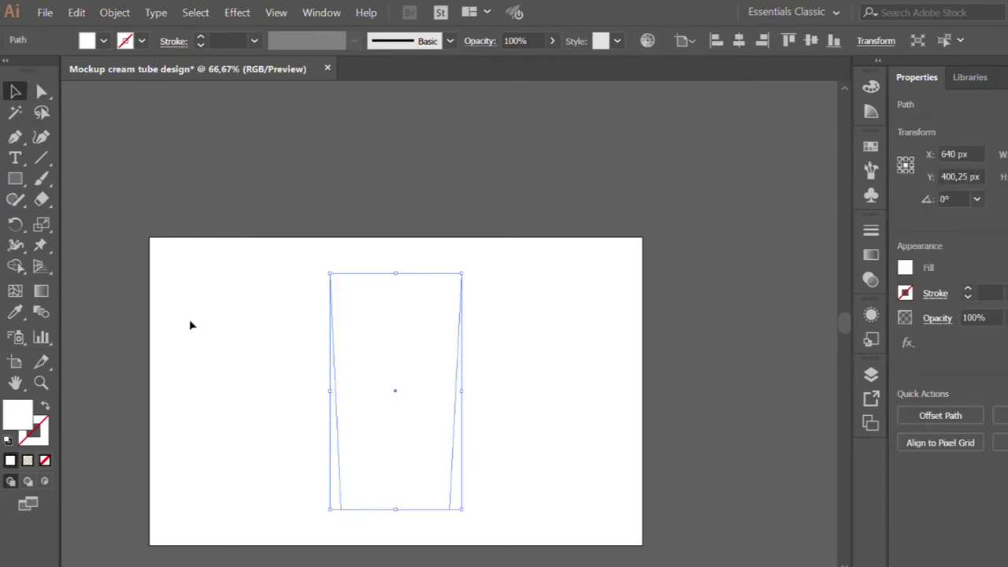
click(33, 93)
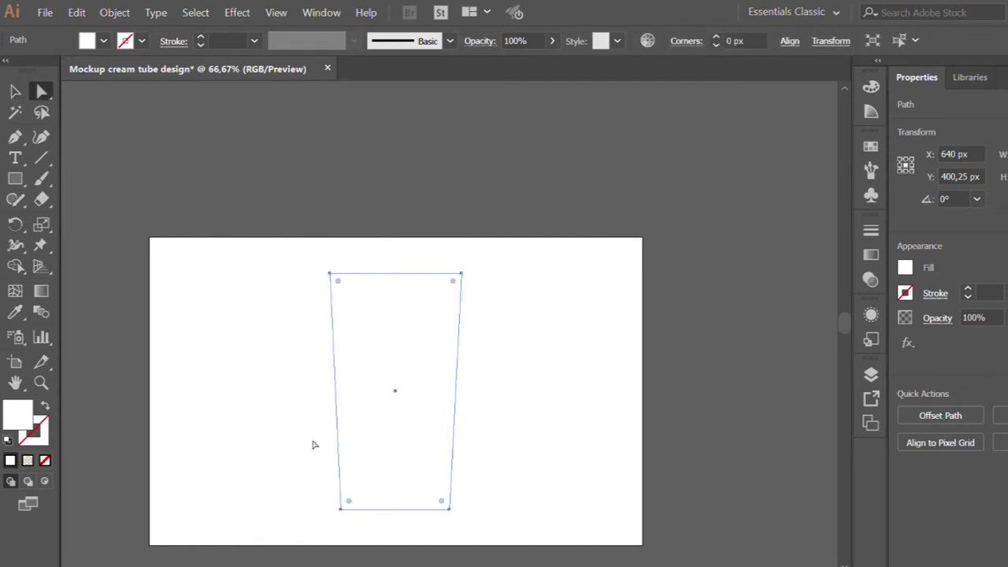
drag(449, 508, 440, 508)
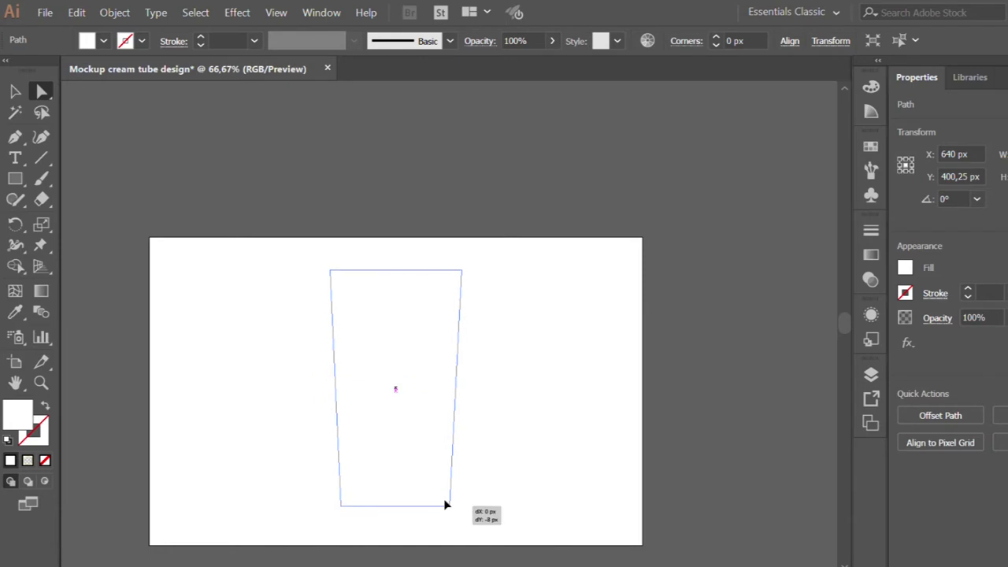
drag(440, 508, 446, 509)
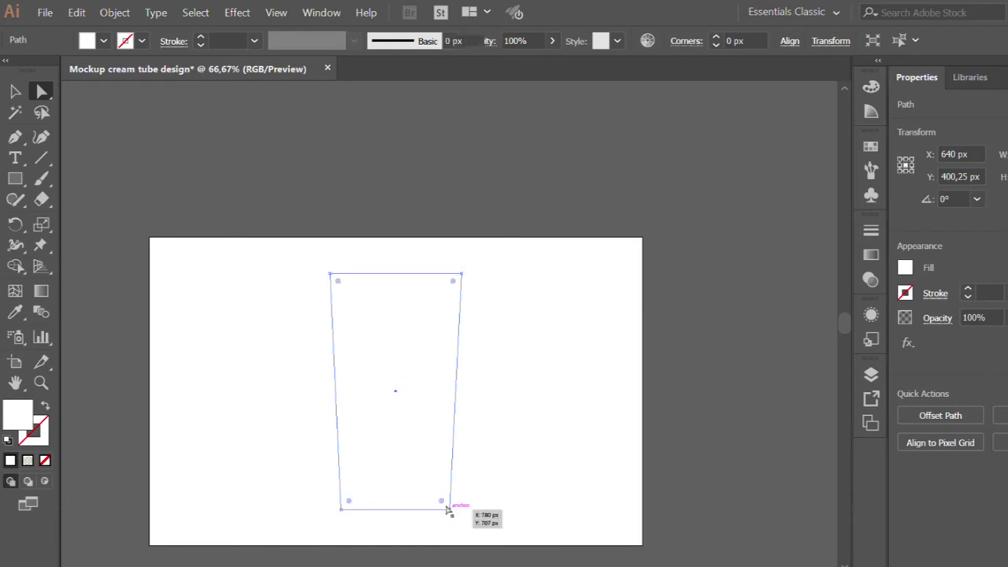
click(447, 509)
click(444, 507)
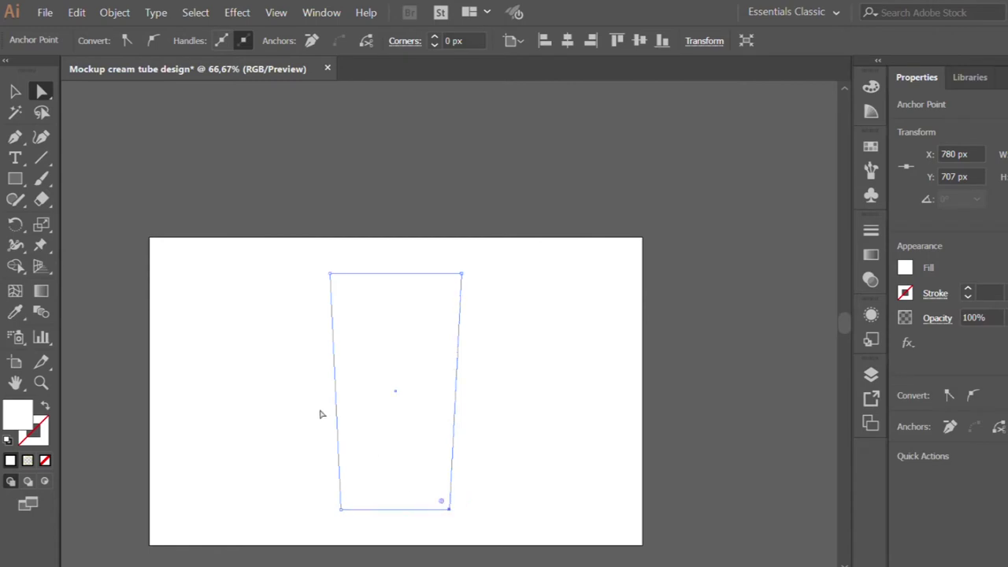
click(15, 93)
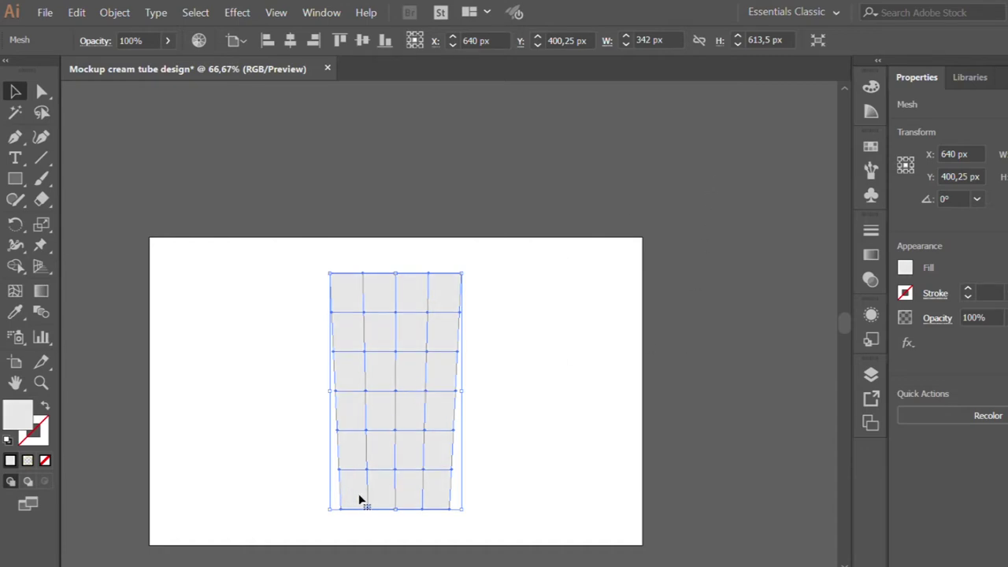
Get ready to edit the new 6-row, 4-column mesh's individual points
click(37, 91)
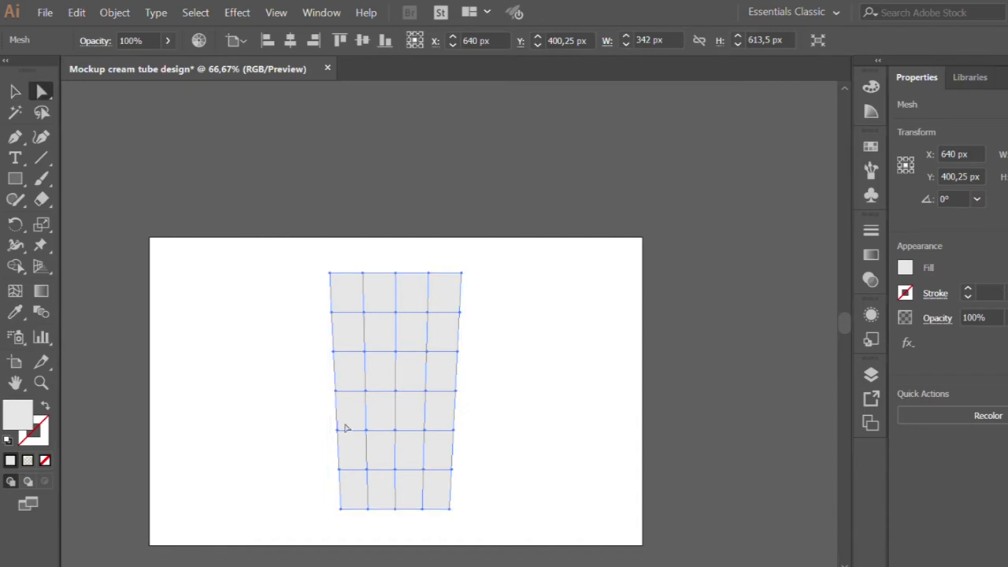
Colour the tube's left mesh column white as a highlight
drag(359, 521, 366, 296)
key(d)
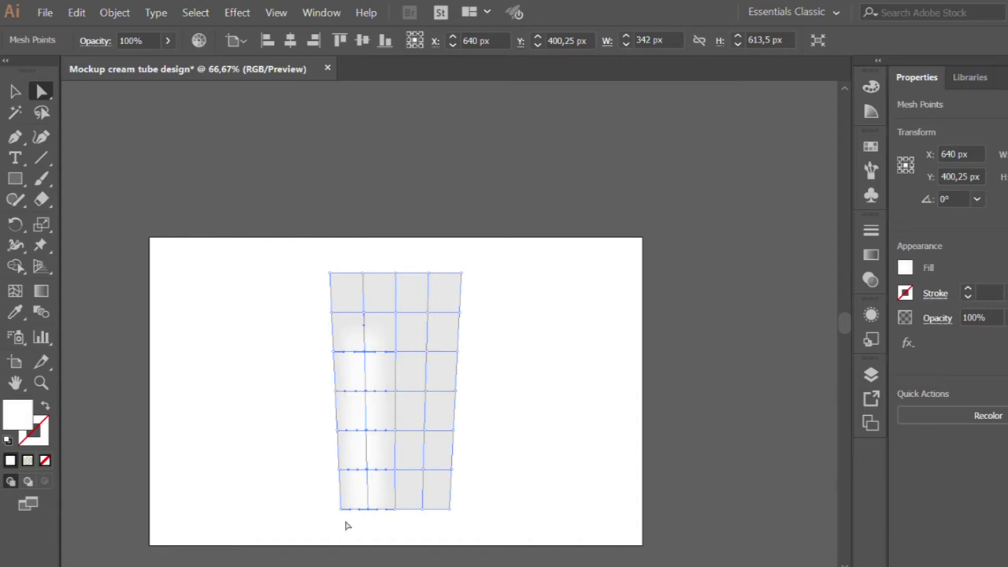
click(347, 526)
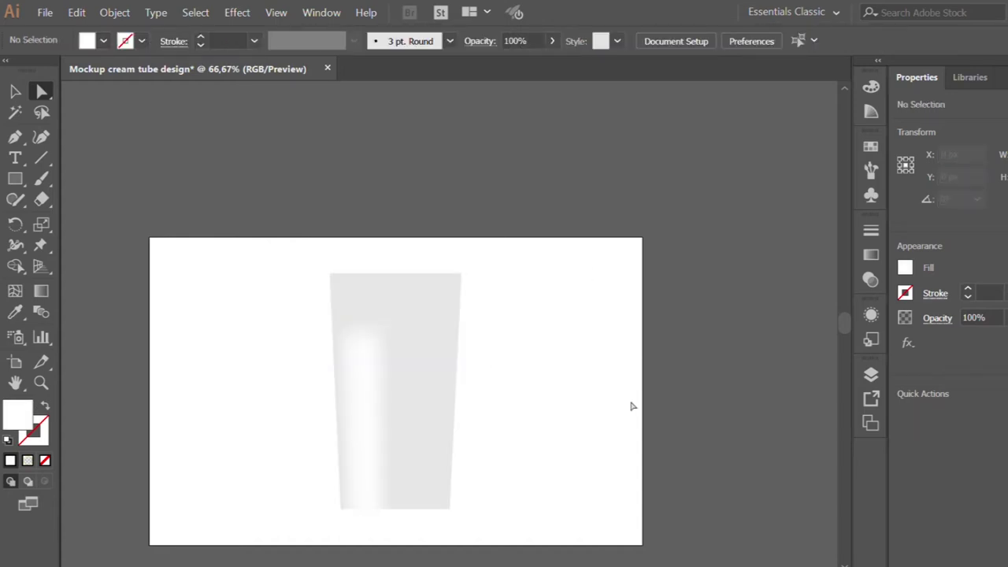
drag(840, 321, 841, 329)
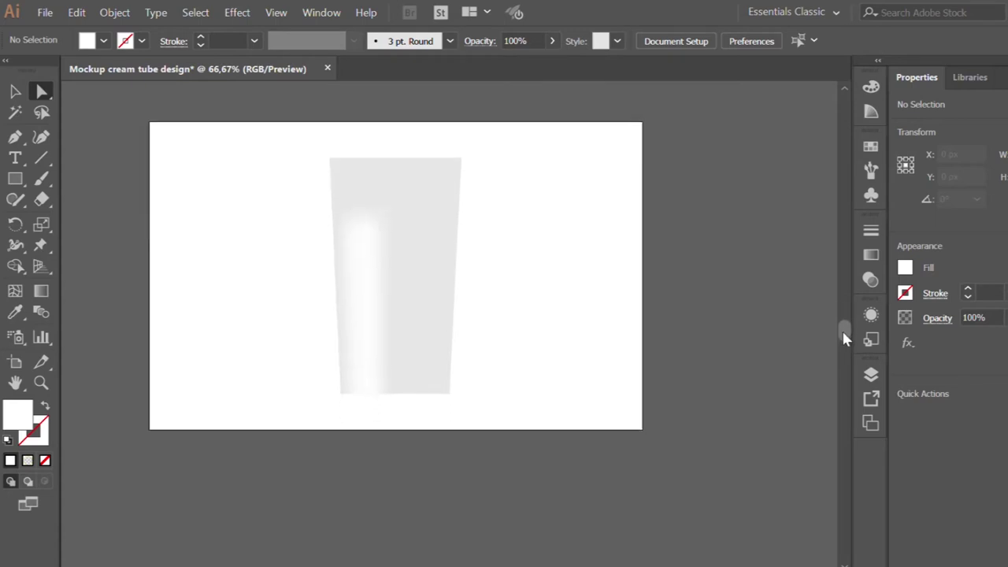
Eyedrop white from the tube onto its right-hand mesh columns
click(362, 195)
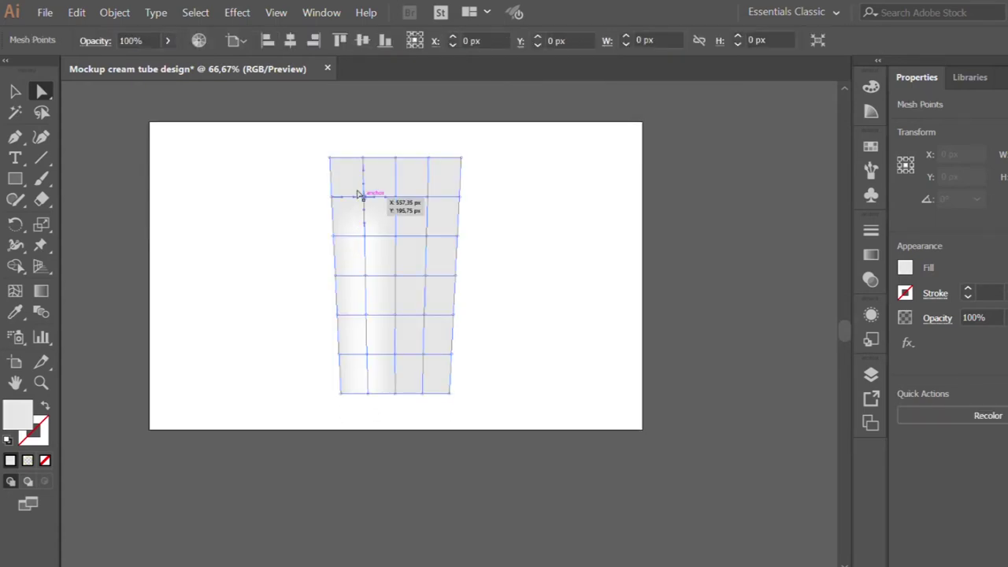
click(14, 312)
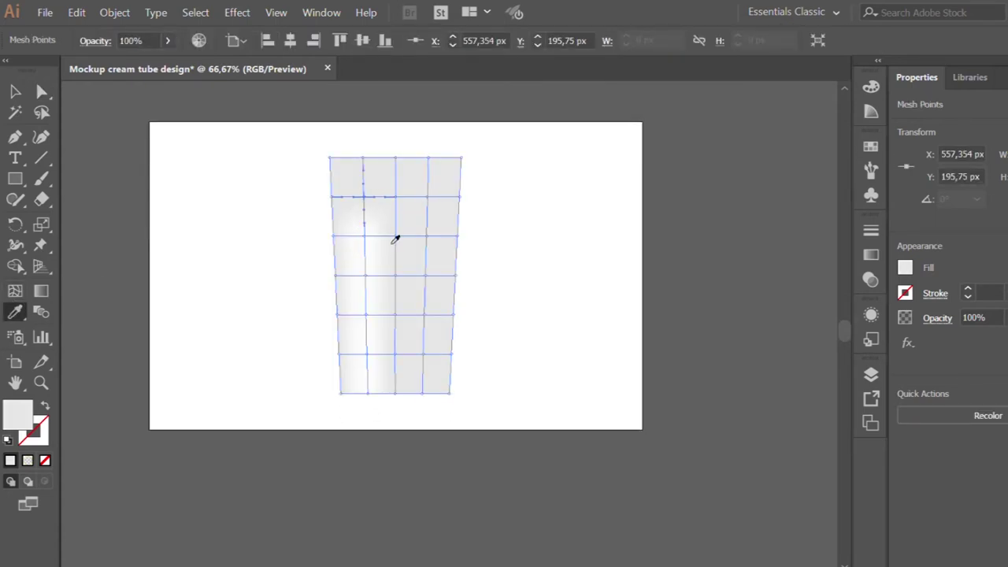
click(364, 273)
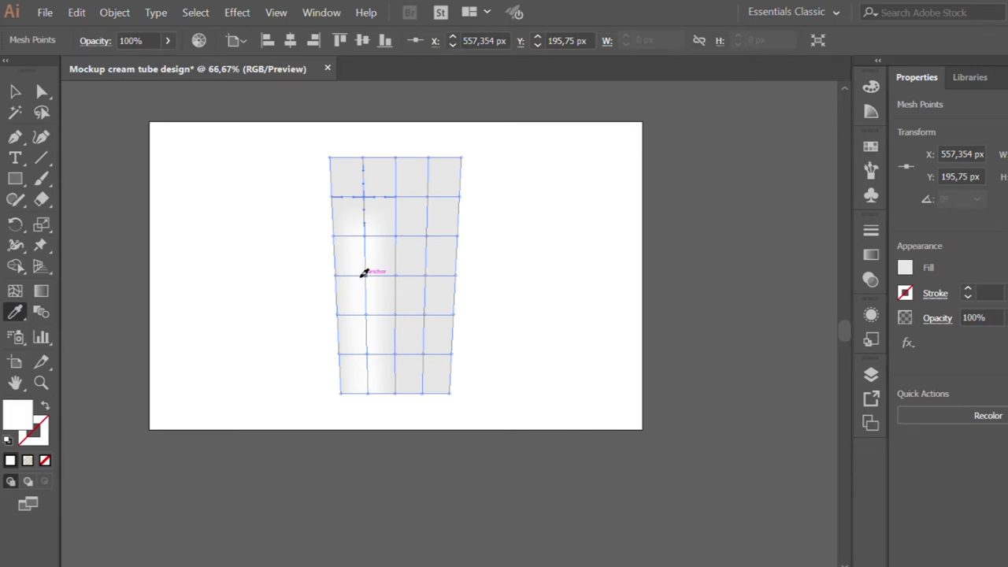
click(42, 91)
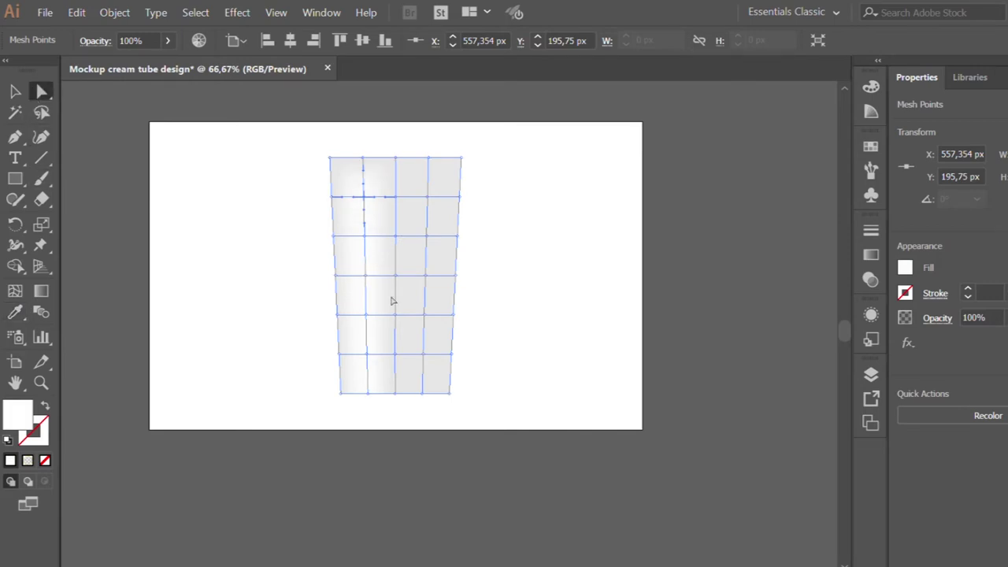
drag(409, 413, 432, 223)
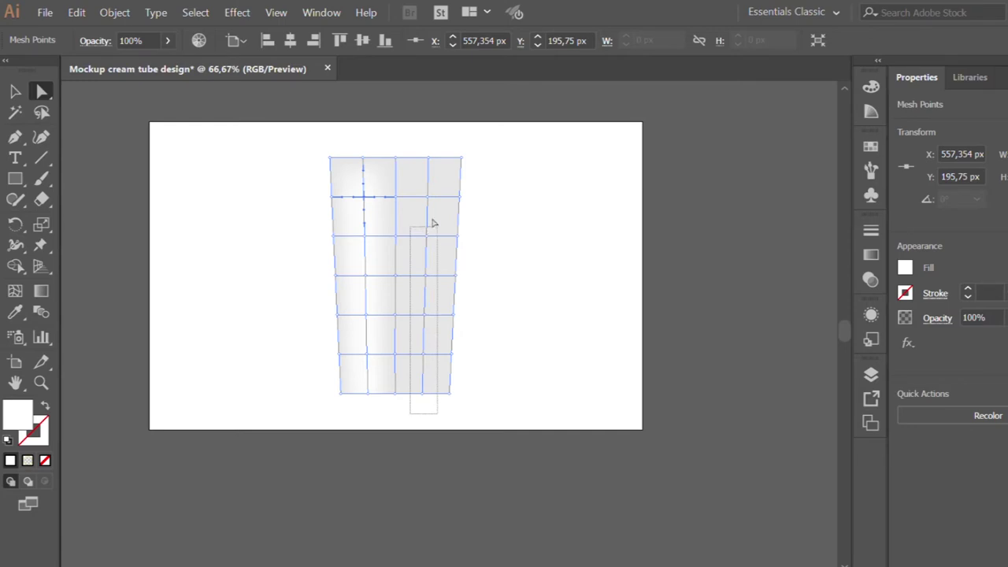
drag(432, 224, 460, 181)
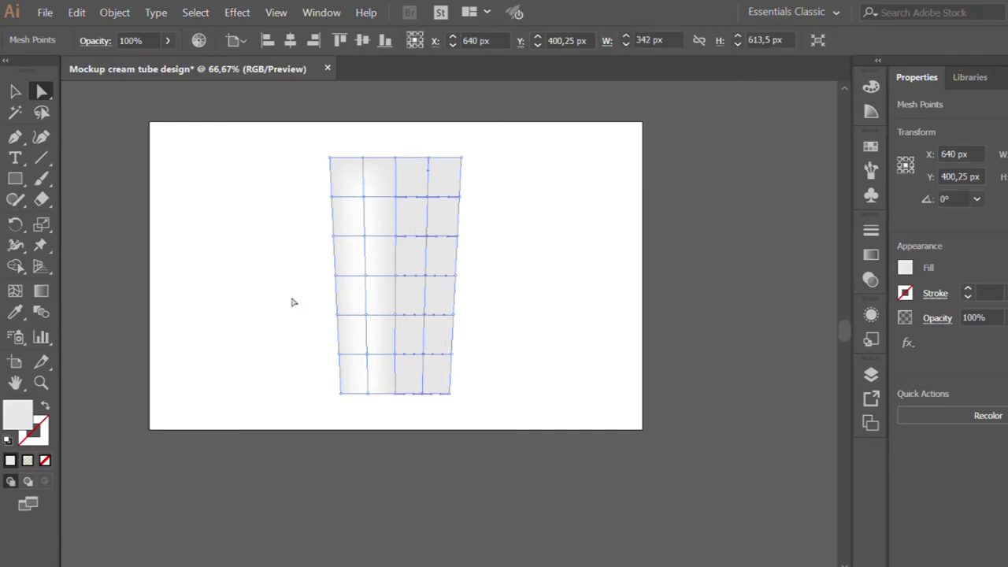
click(15, 312)
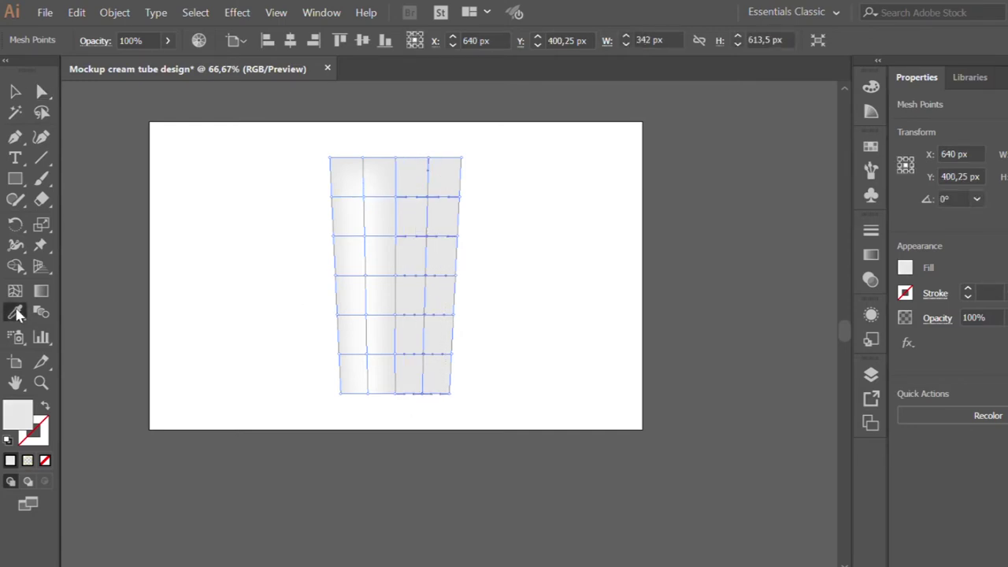
click(367, 281)
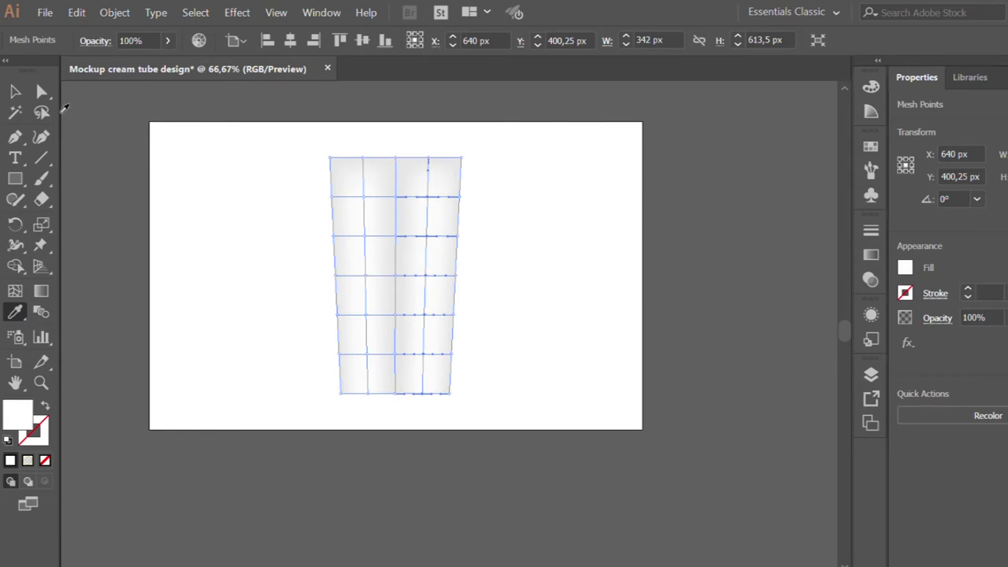
Scale the tube down to about 224 × 402.5 px and move it higher
click(16, 91)
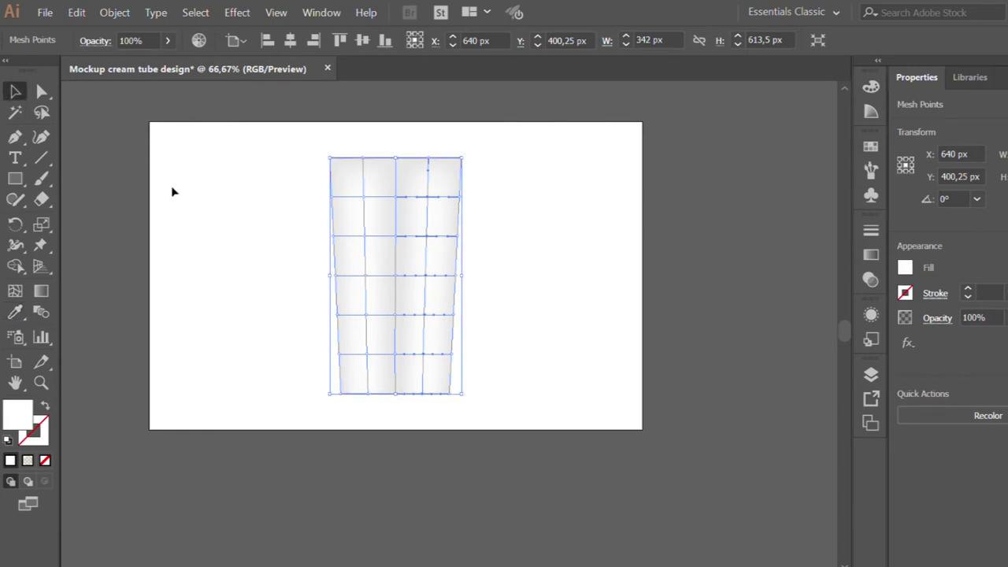
click(177, 209)
click(395, 258)
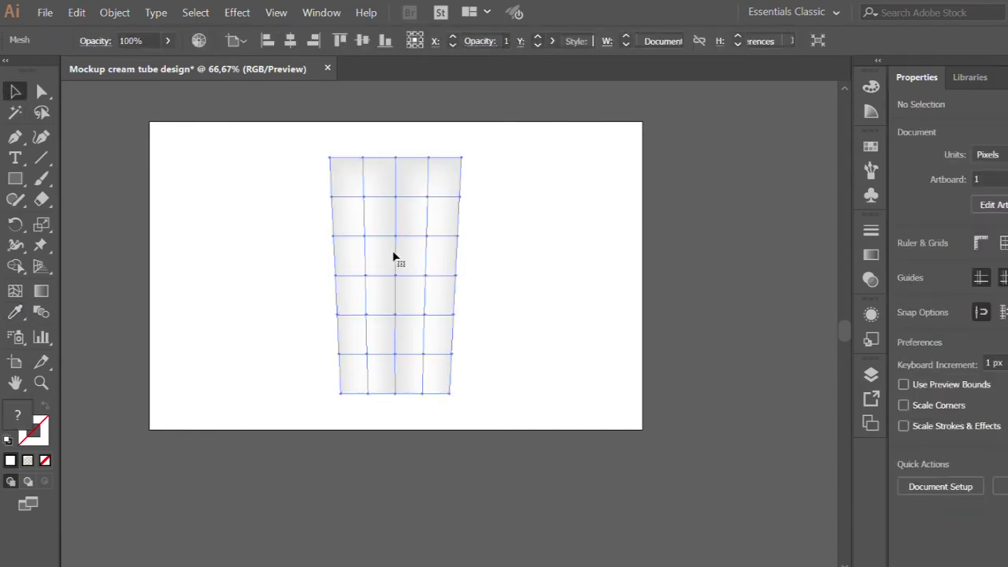
drag(462, 154, 450, 198)
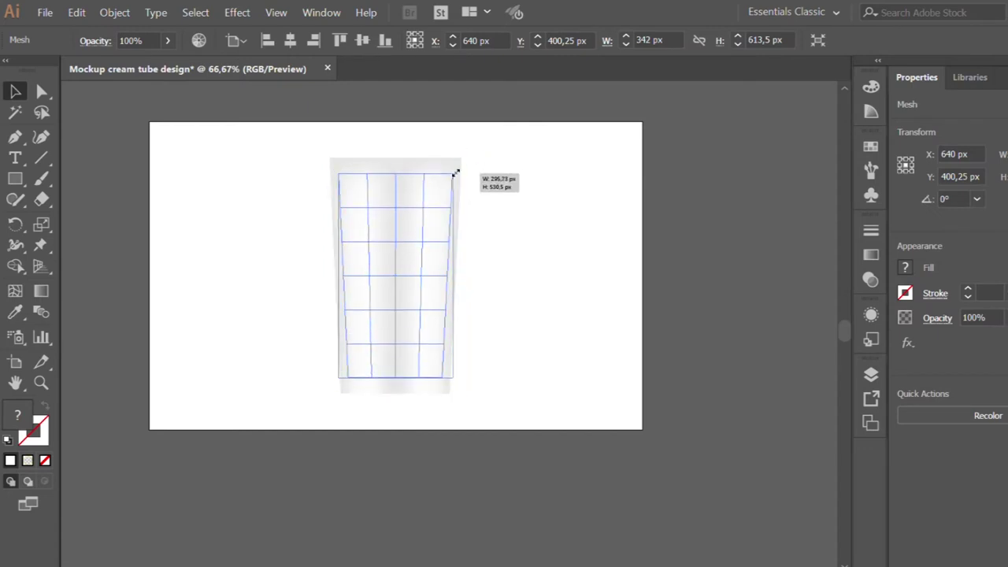
drag(399, 276, 398, 243)
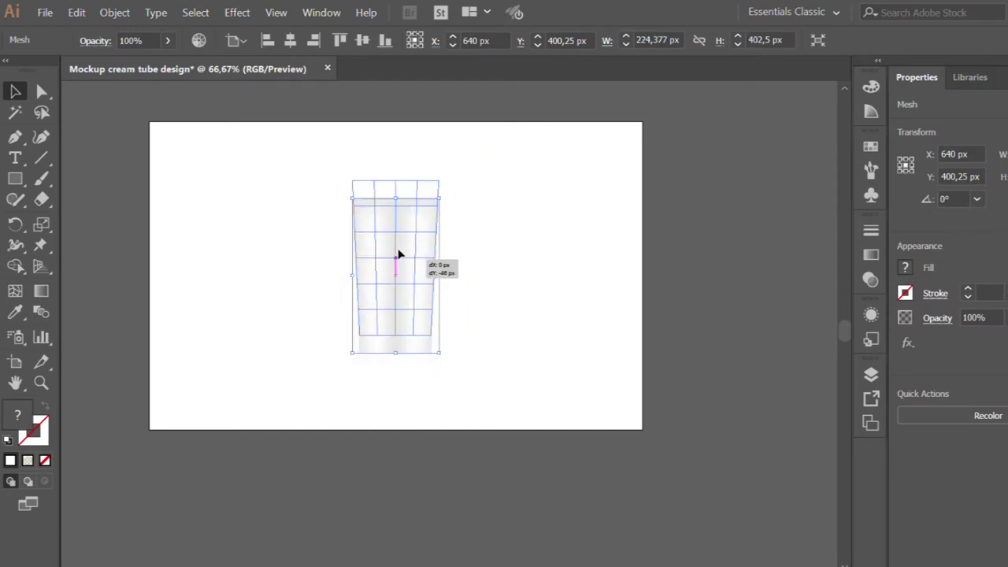
click(230, 305)
click(14, 180)
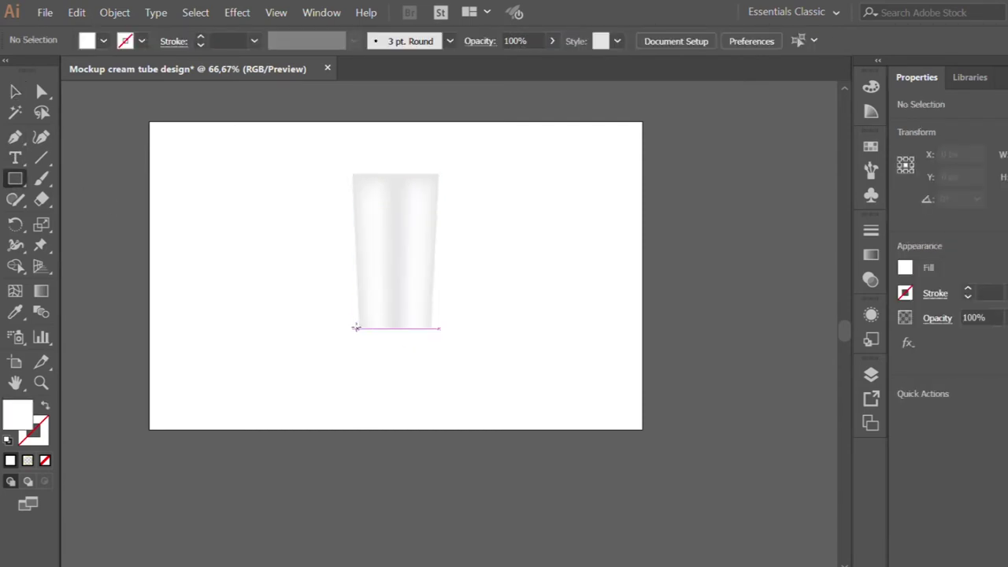
Draw a 185 × 67 px rectangle under the tube's bottom edge
mouse_move(359, 329)
mouse_down()
mouse_move(434, 365)
mouse_move(423, 353)
mouse_up()
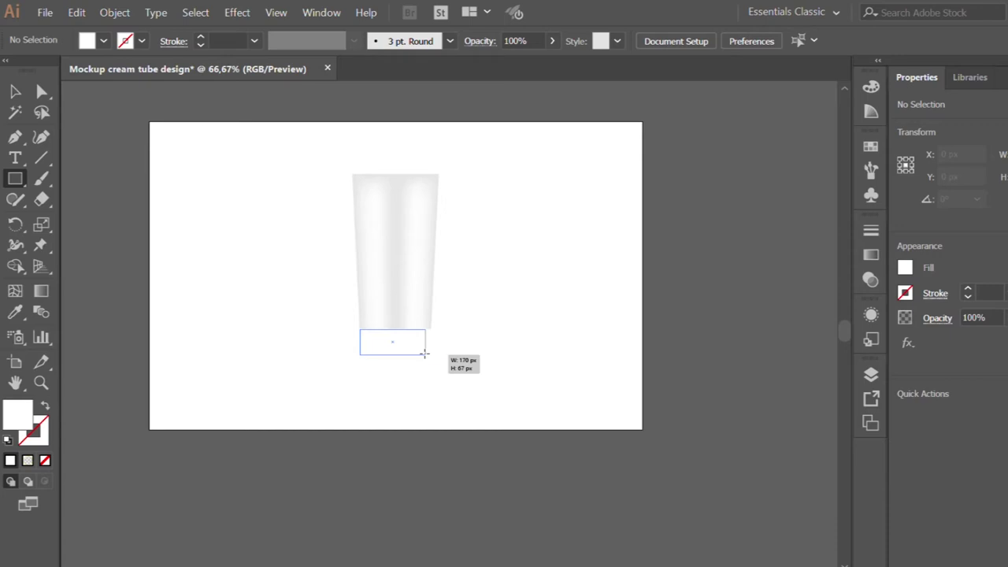
drag(424, 353, 431, 354)
click(13, 91)
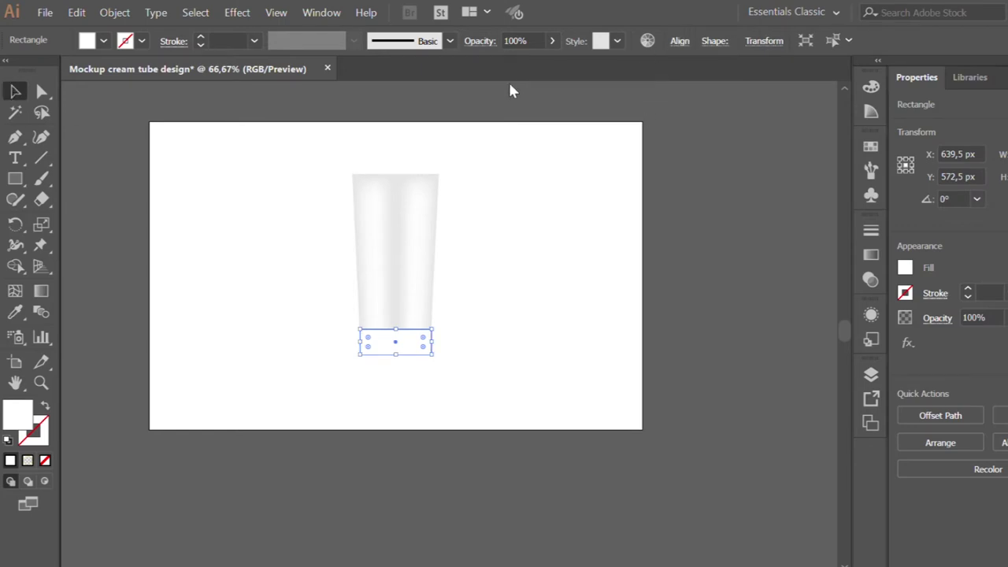
click(434, 111)
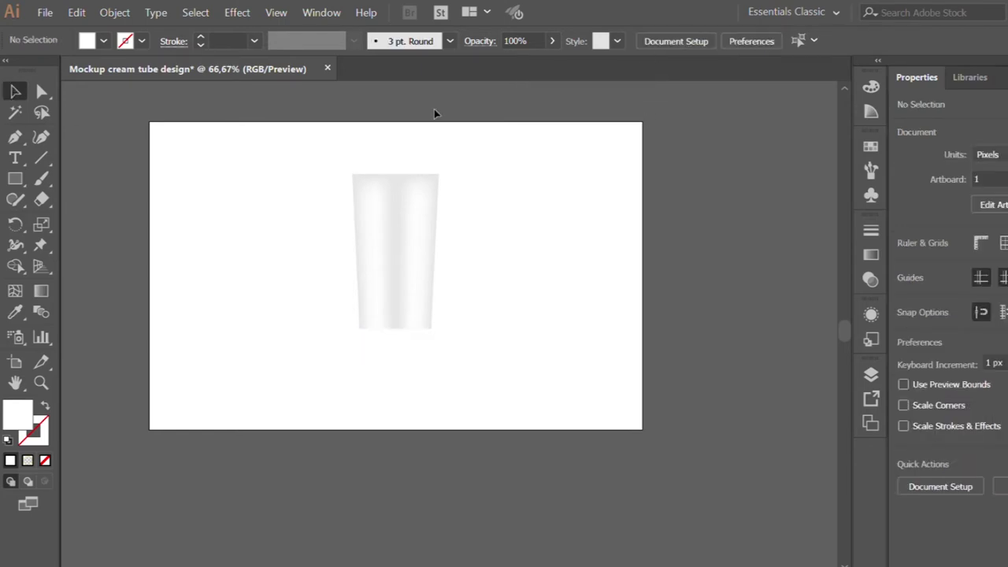
click(408, 340)
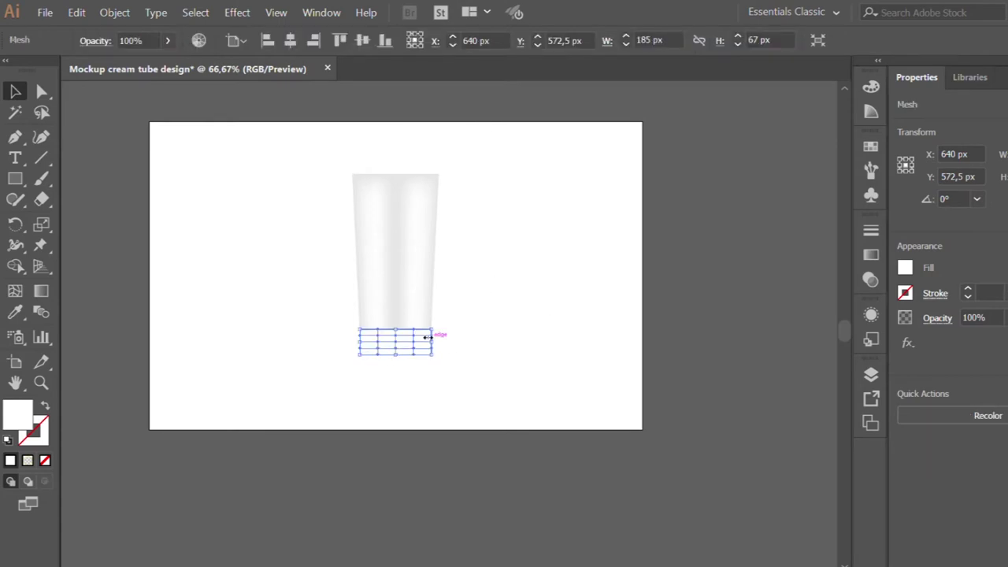
key(ctrl+plus)
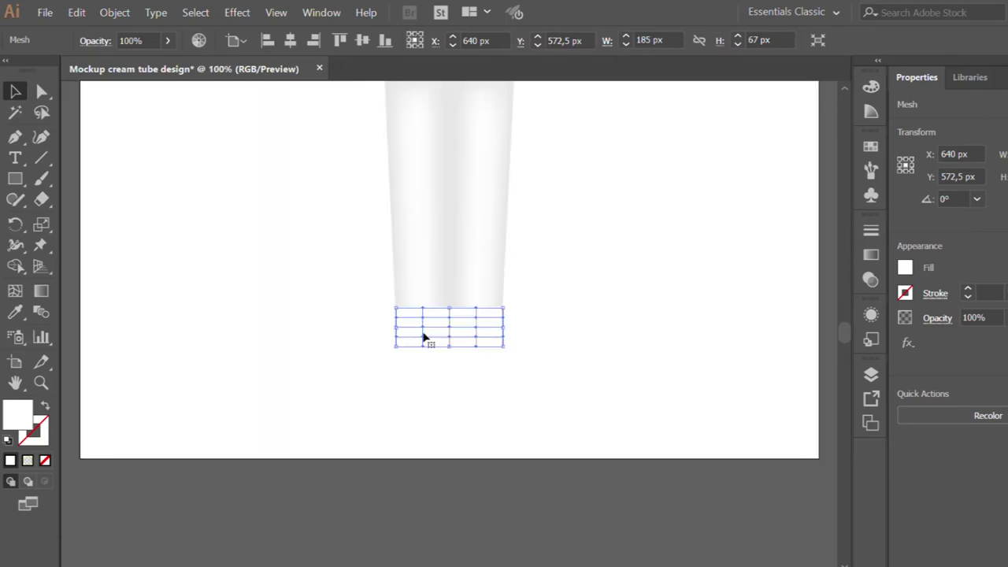
key(ctrl+plus)
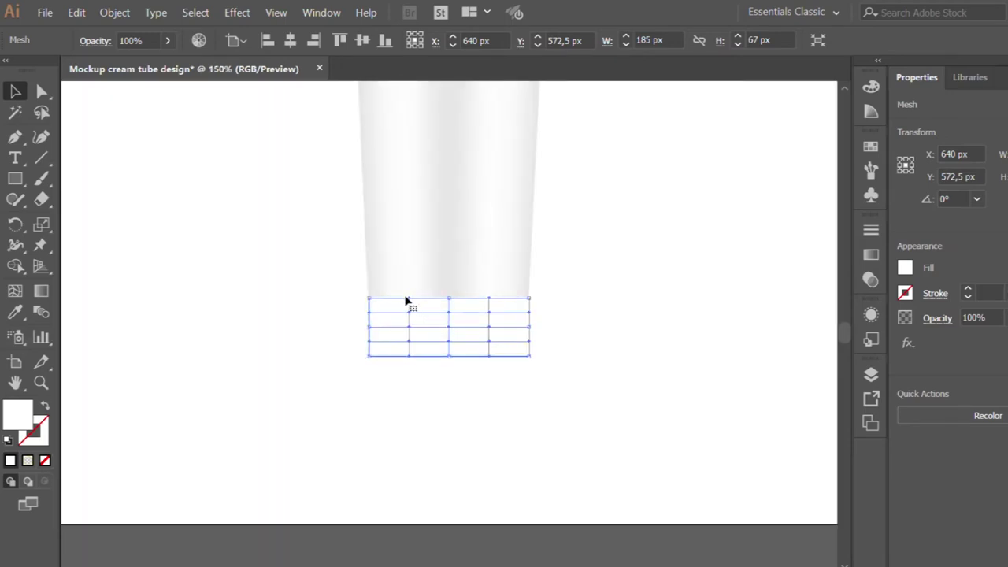
Whiten the band's second and right mesh columns to match the tube's shading
click(41, 91)
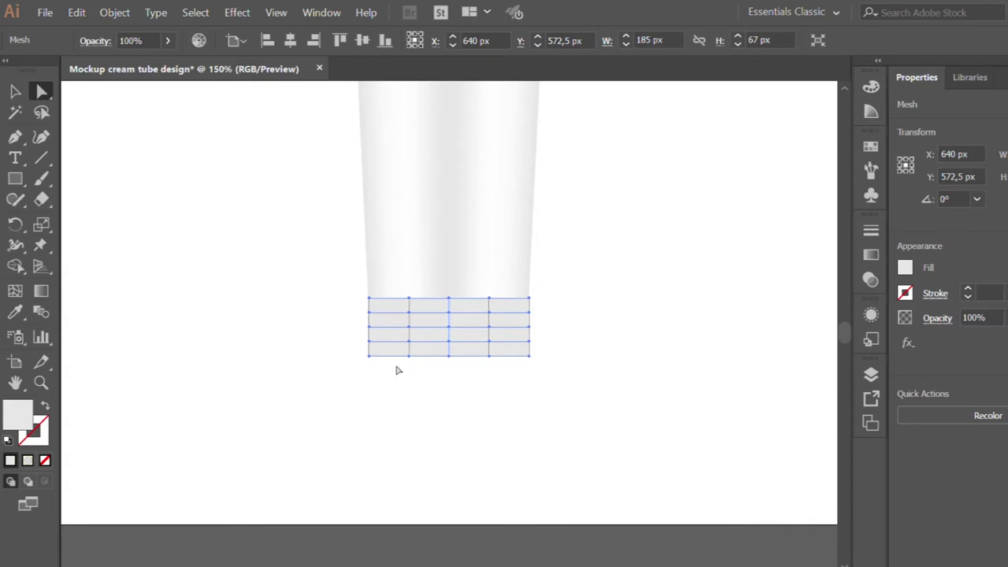
drag(400, 364, 418, 304)
key(Return)
drag(473, 373, 502, 304)
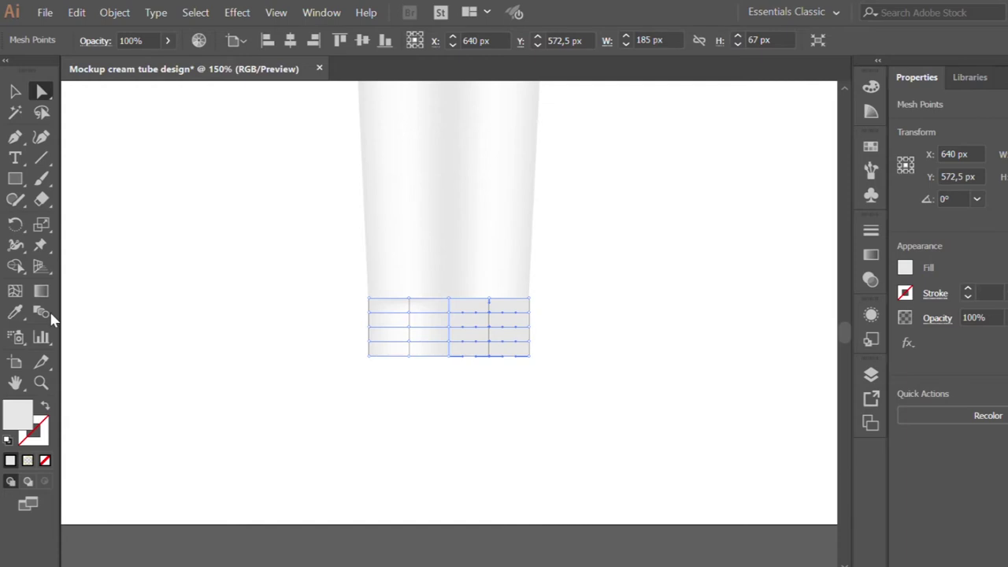
click(15, 313)
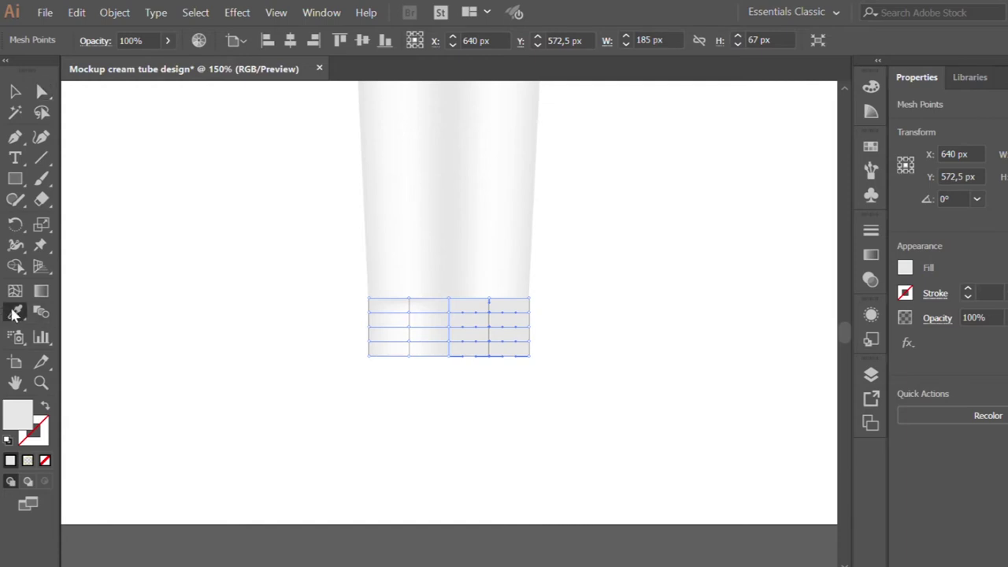
click(404, 312)
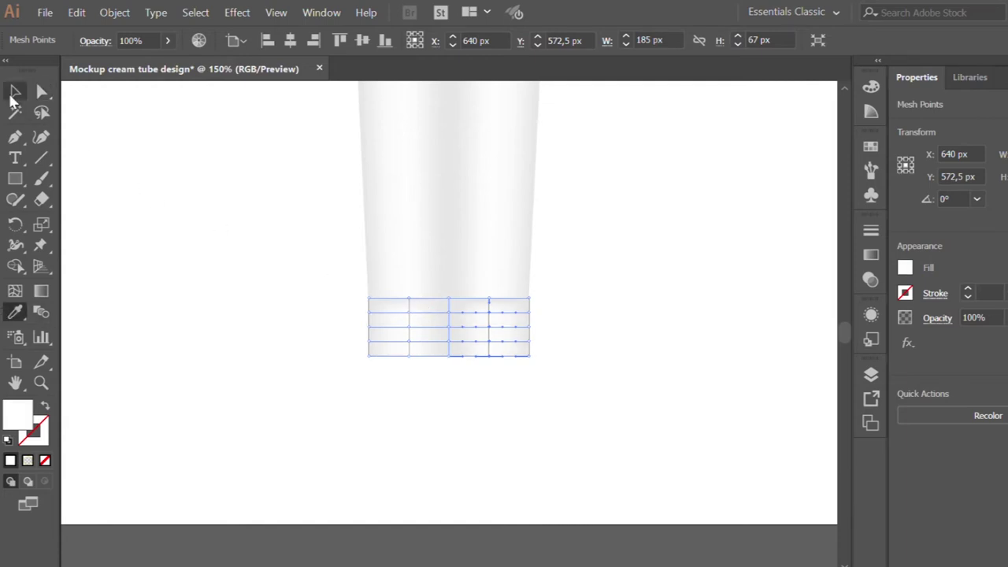
Nudge the band up so it meets the tube's bottom
click(15, 92)
click(236, 260)
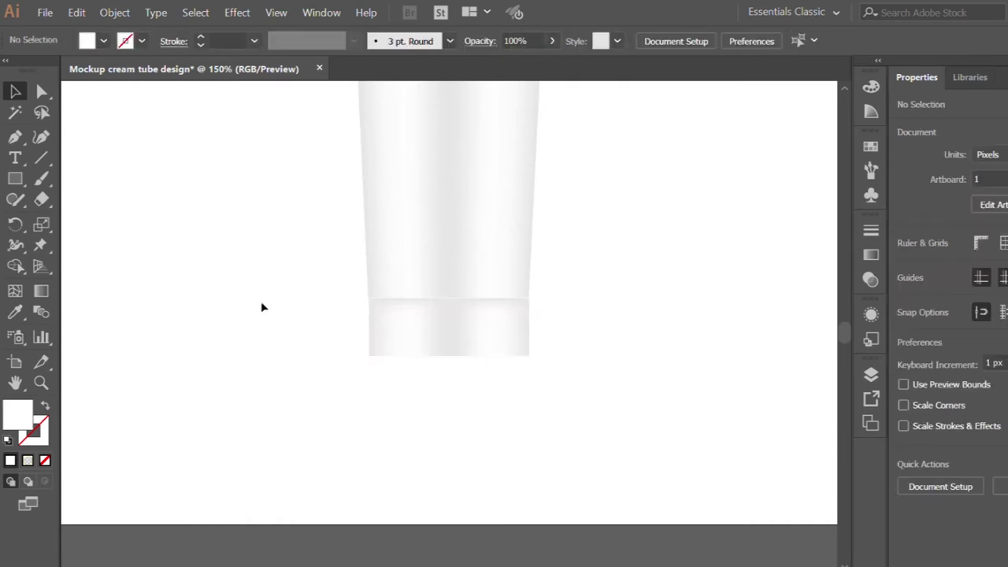
click(467, 332)
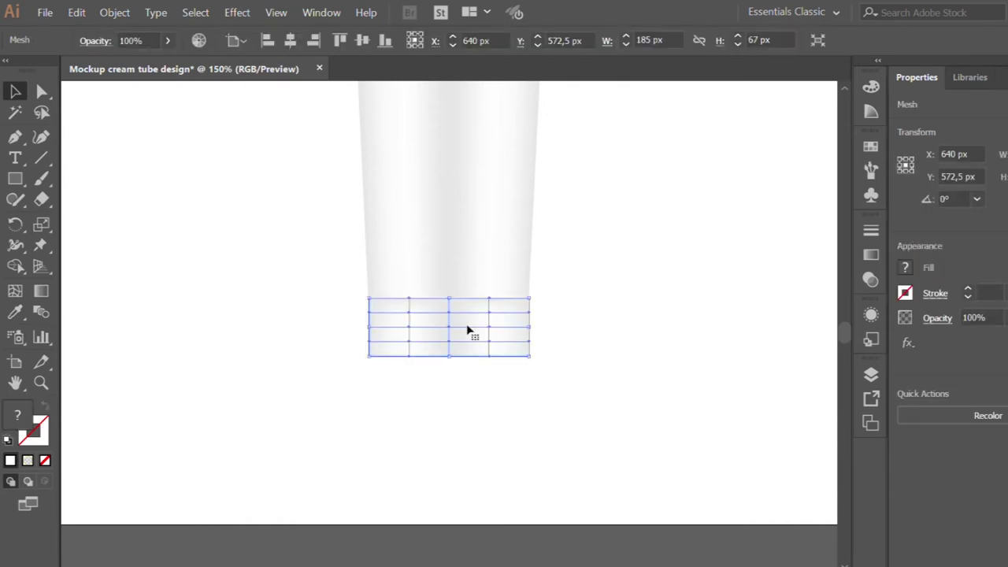
key(Up)
key(Up)
key(Up)
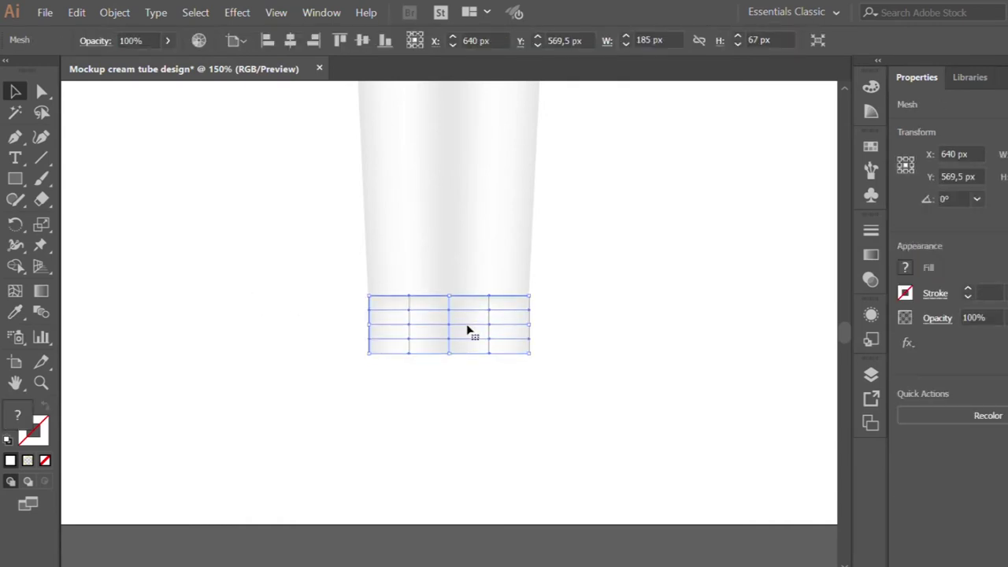
click(466, 405)
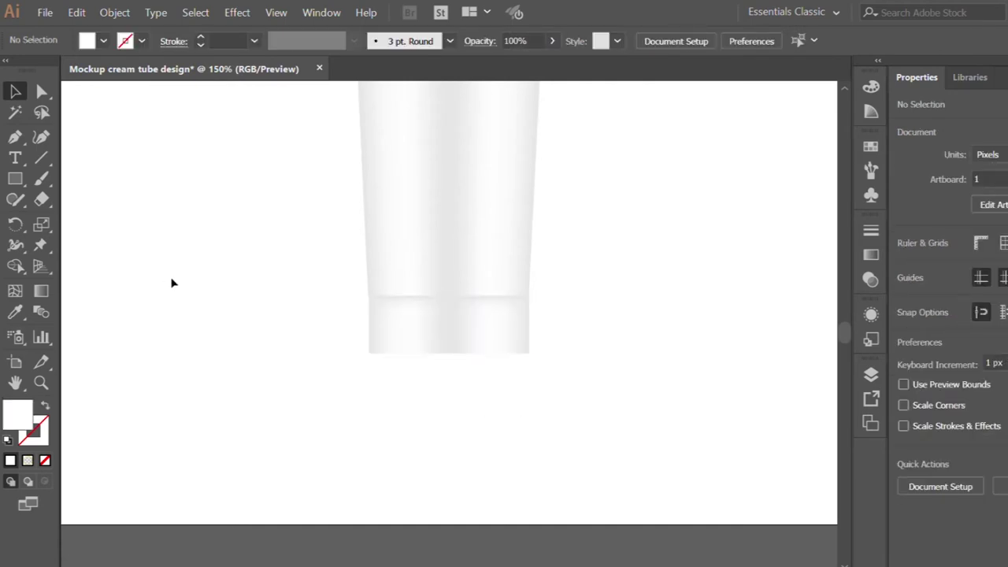
click(15, 178)
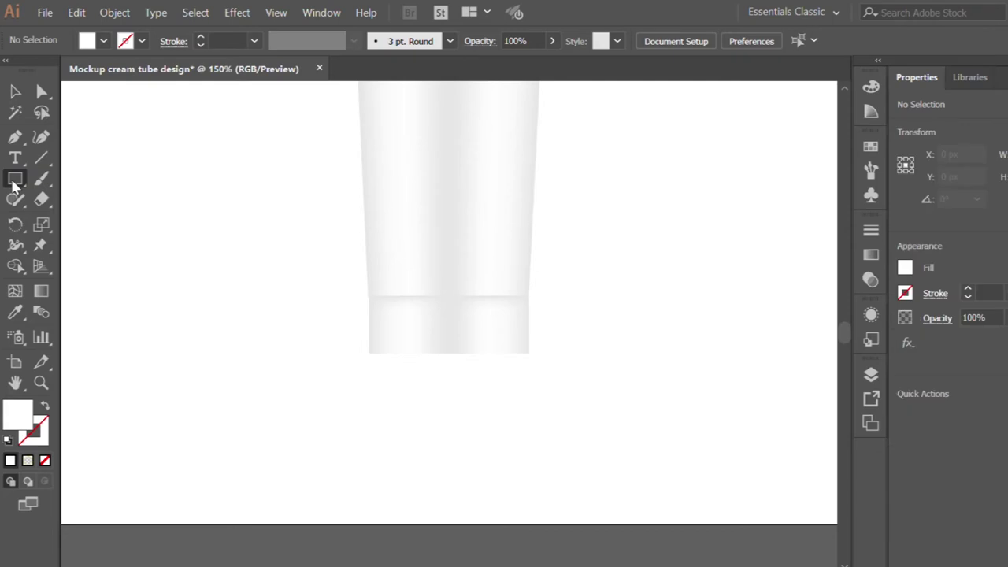
Draw a 185 × 24 px strip below the band with a light grey mesh fill
drag(365, 352, 529, 372)
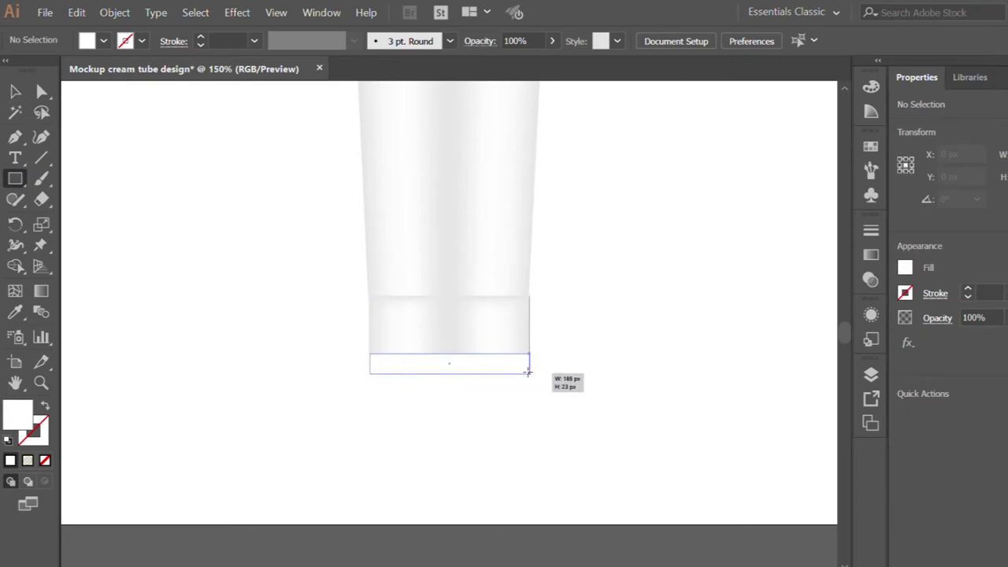
drag(528, 372, 529, 373)
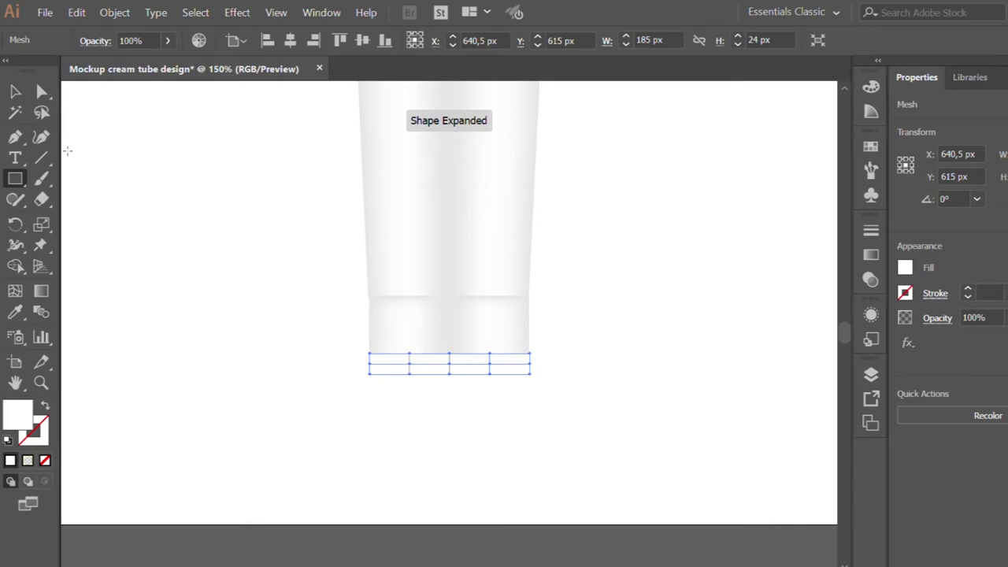
click(41, 92)
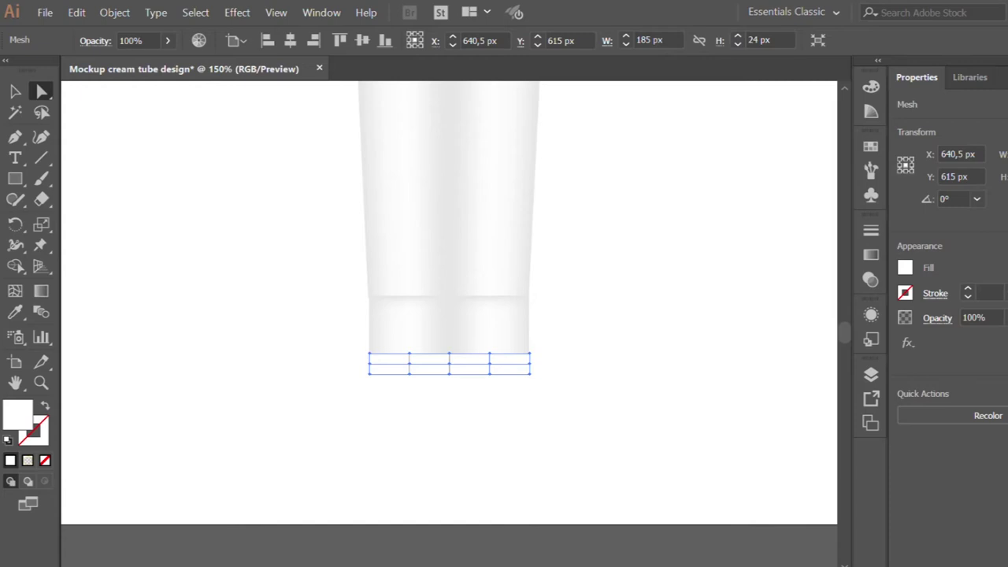
click(20, 416)
click(398, 395)
Recolour the strip's mesh points, sampling its light grey with the Eyedropper
drag(354, 363, 561, 365)
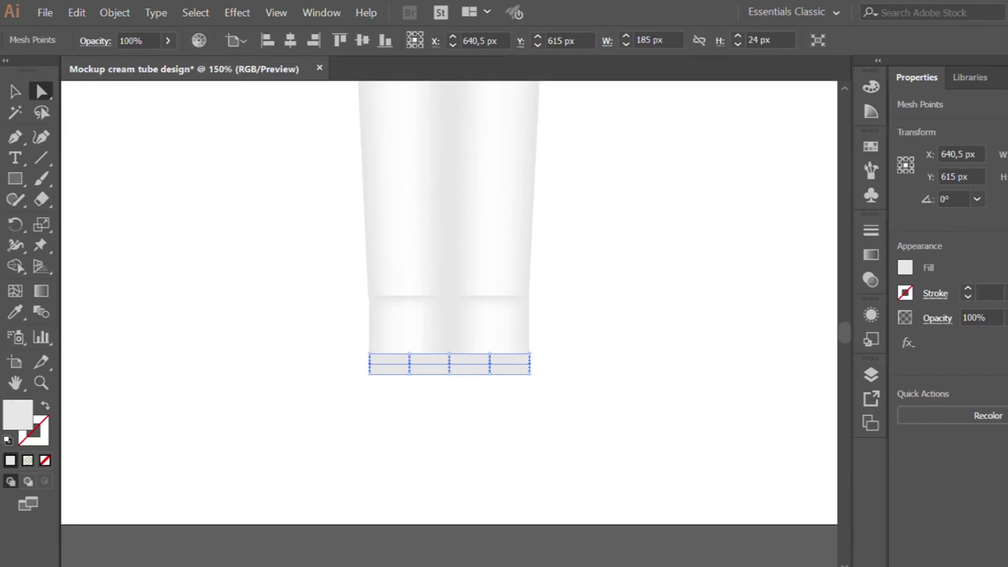
click(313, 422)
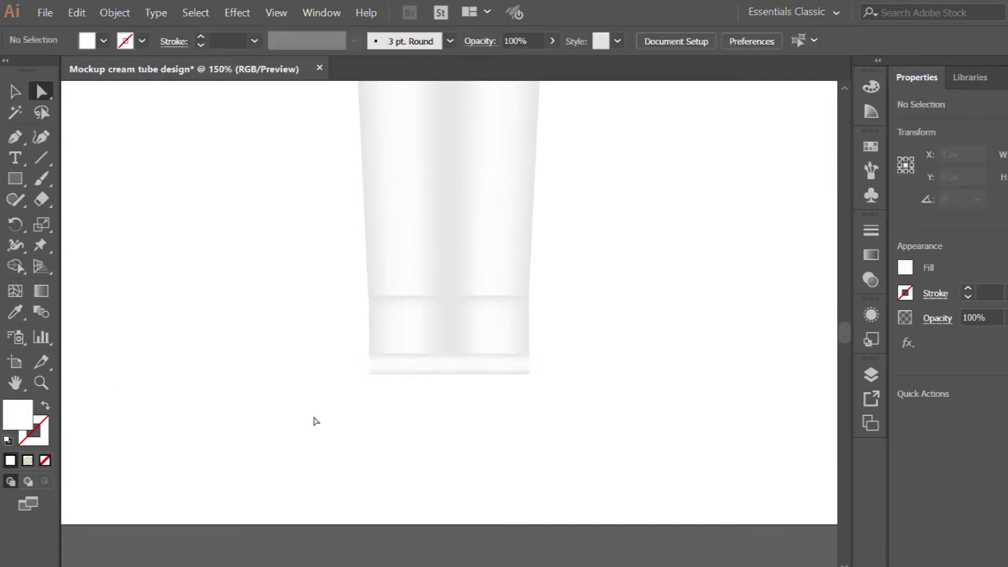
click(366, 362)
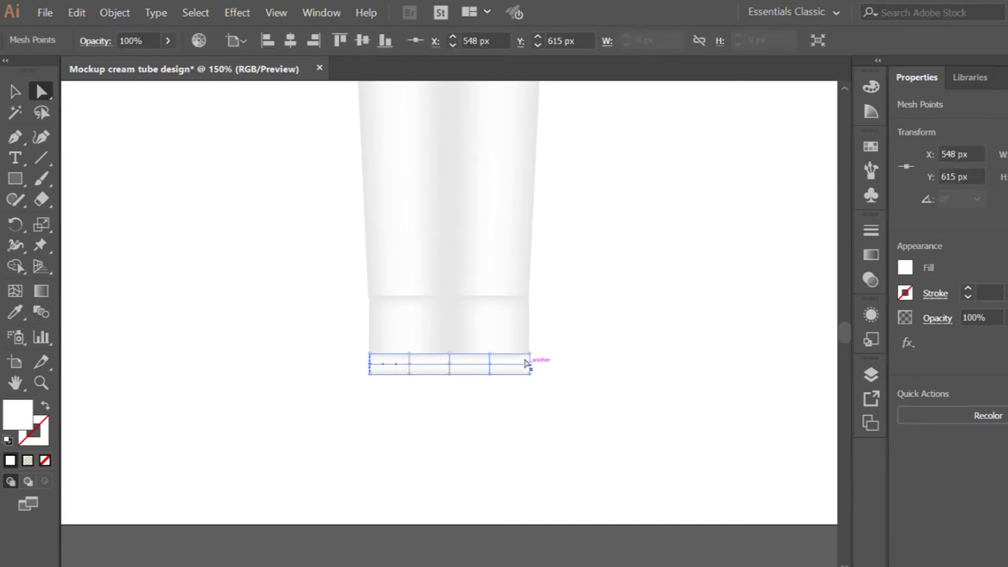
shift+click(529, 362)
click(12, 313)
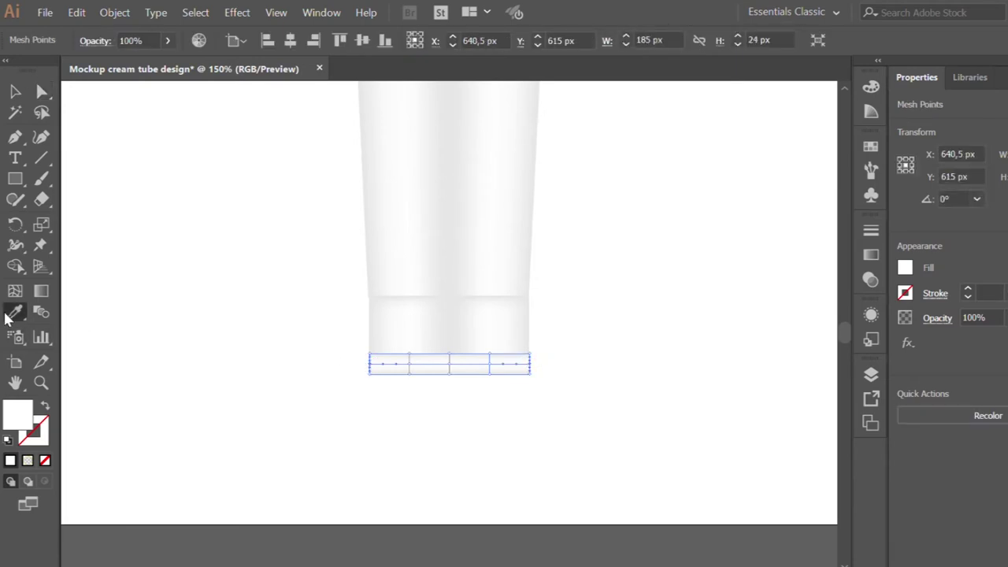
click(399, 374)
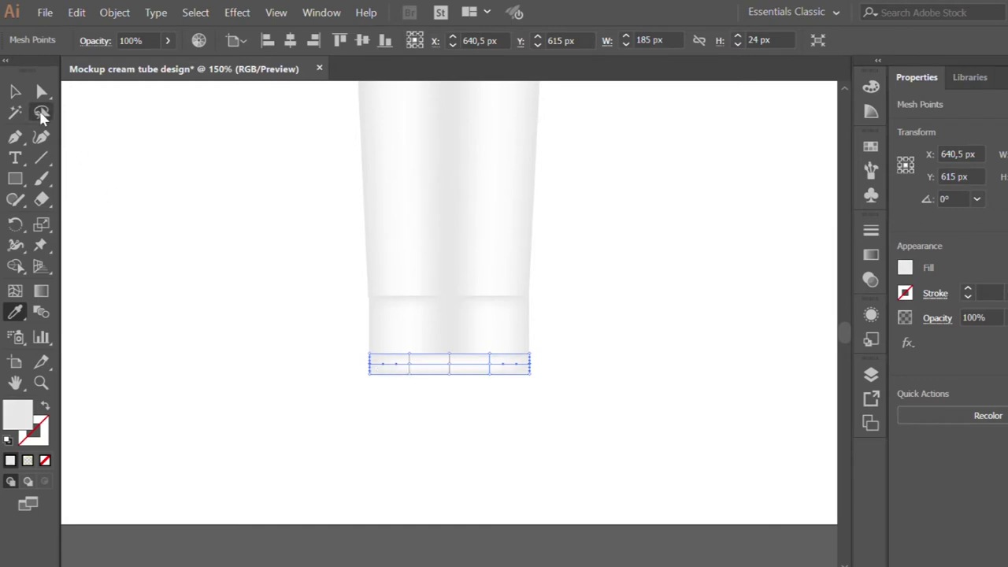
click(41, 92)
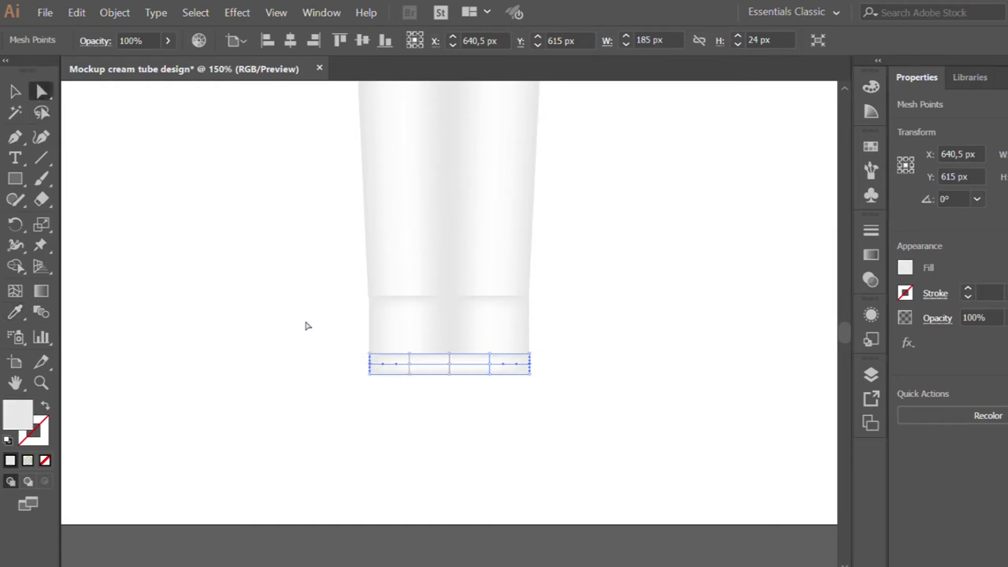
click(15, 92)
click(237, 229)
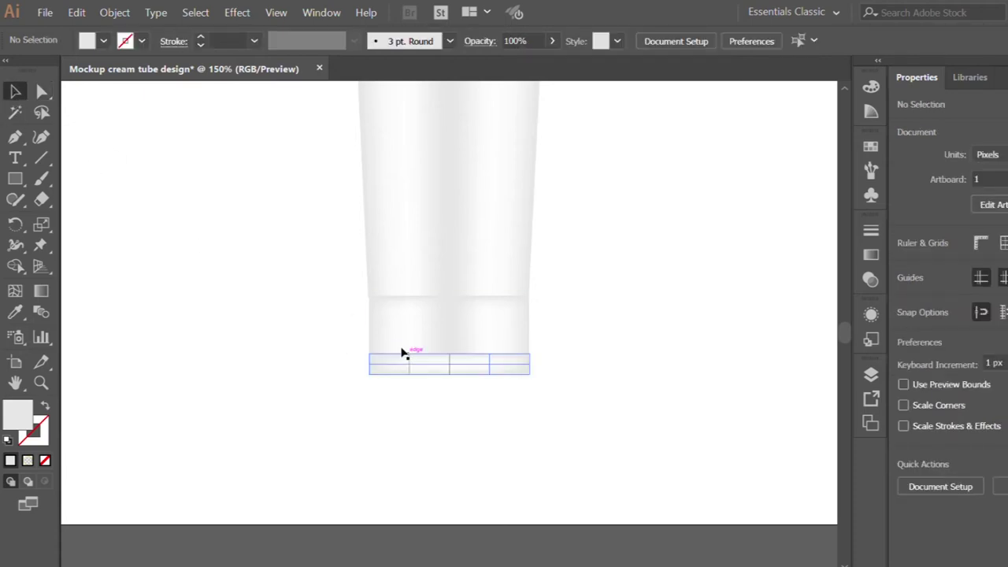
Isolate the strip and shade its top row of mesh points dark grey
double_click(439, 363)
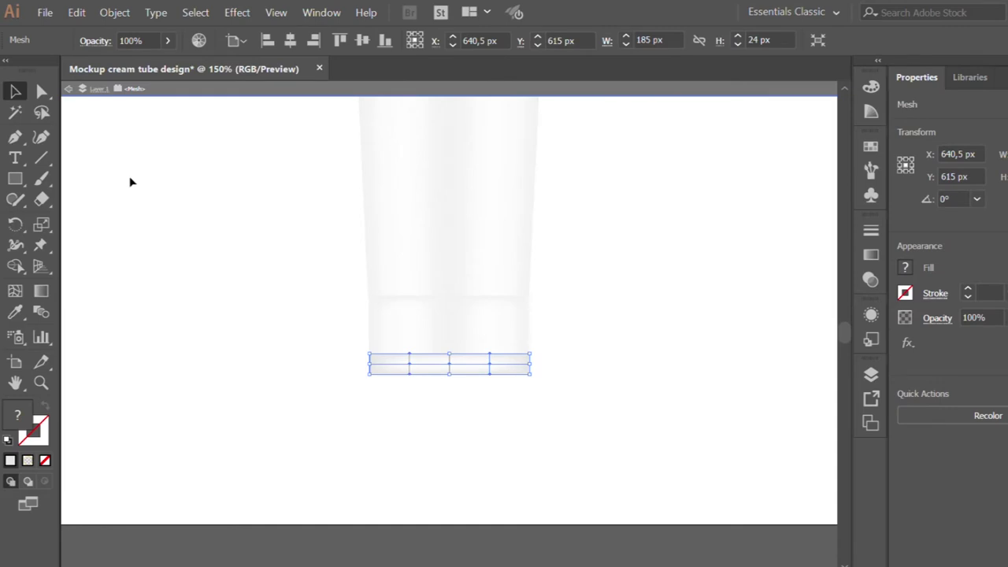
click(41, 92)
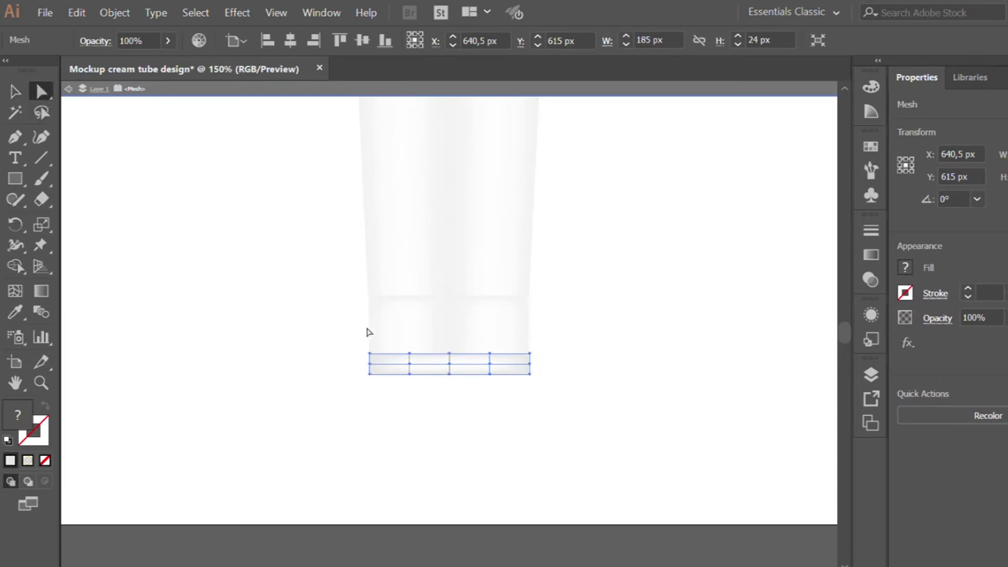
drag(356, 347, 550, 356)
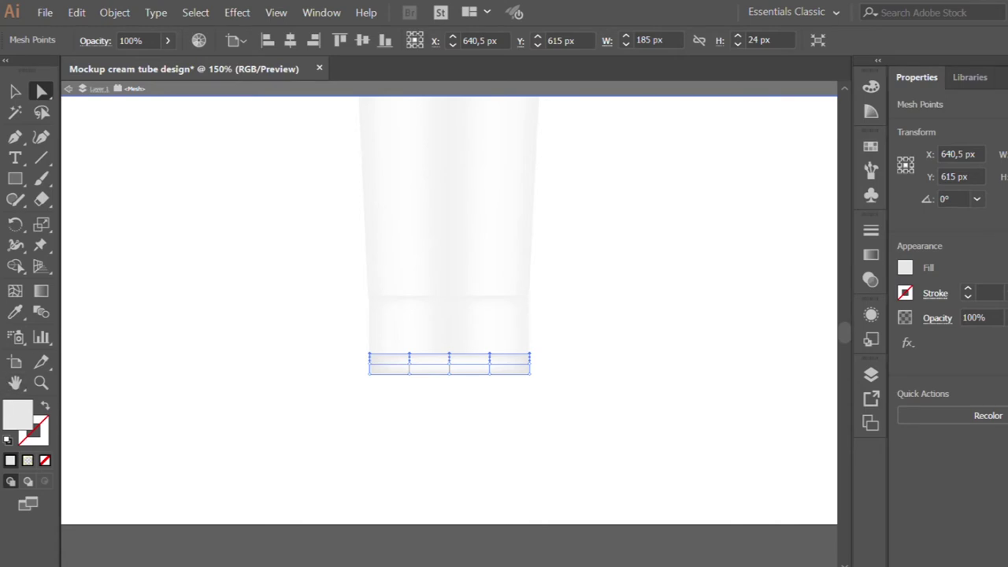
click(286, 403)
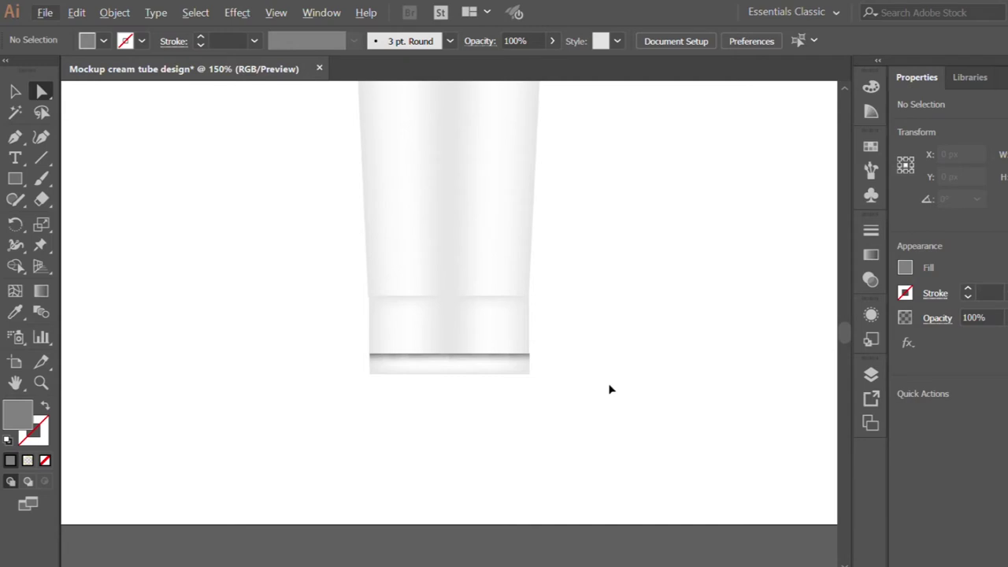
key(ctrl+minus)
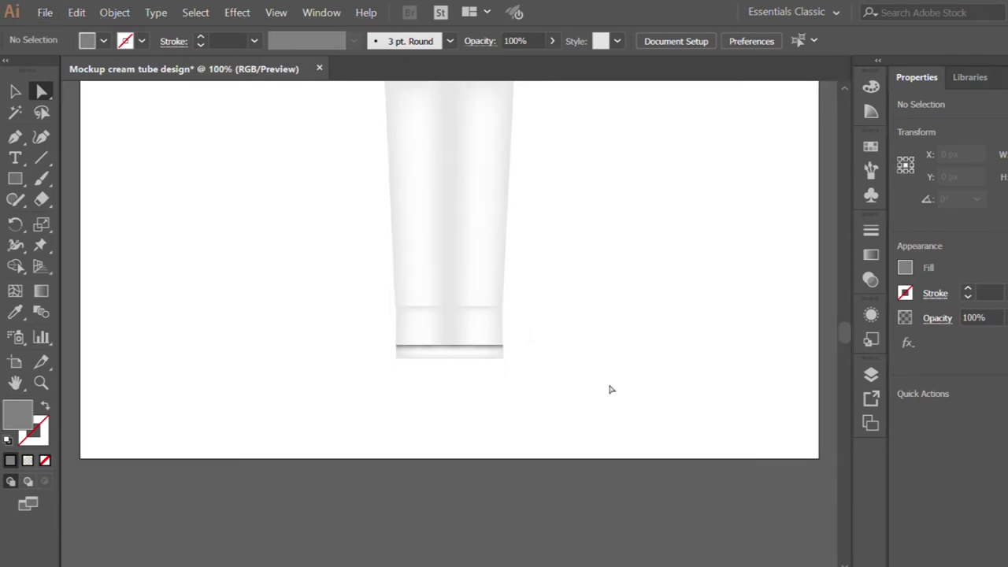
Pull the tube's top-left mesh corner, then undo the bend
drag(842, 332, 841, 329)
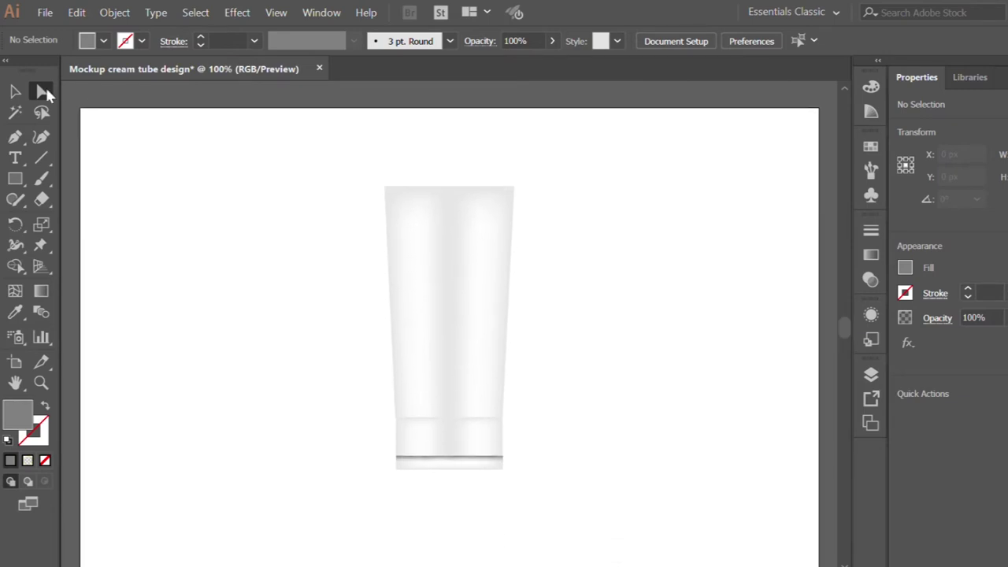
click(379, 186)
mouse_move(363, 170)
mouse_down()
mouse_move(528, 193)
mouse_move(395, 174)
mouse_move(489, 194)
mouse_move(372, 184)
mouse_up()
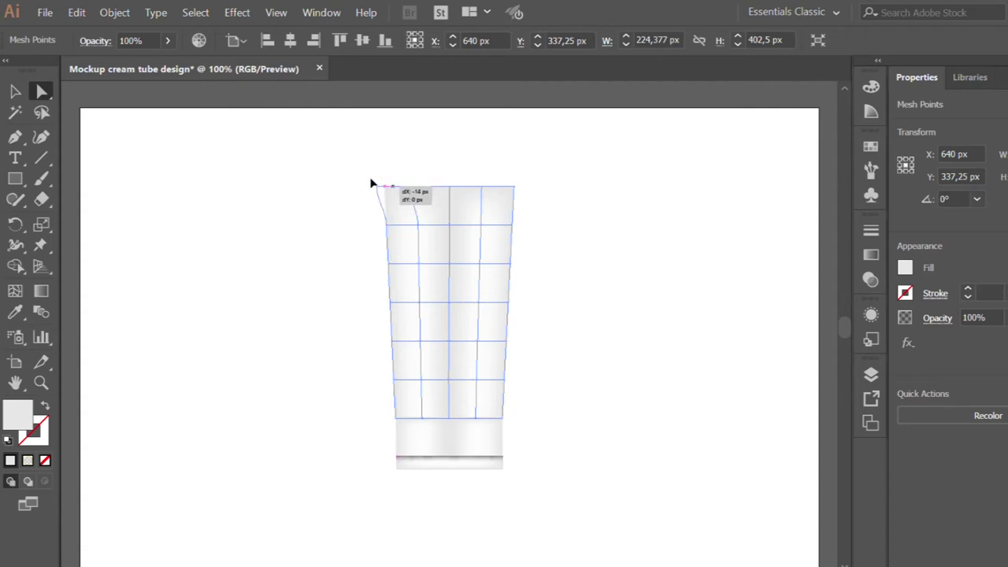
key(ctrl+z)
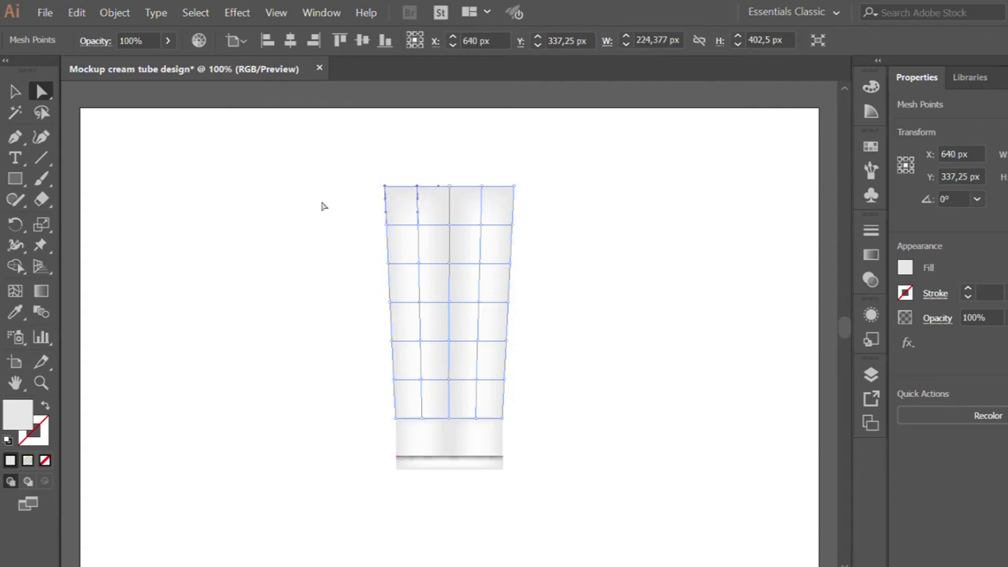
click(322, 206)
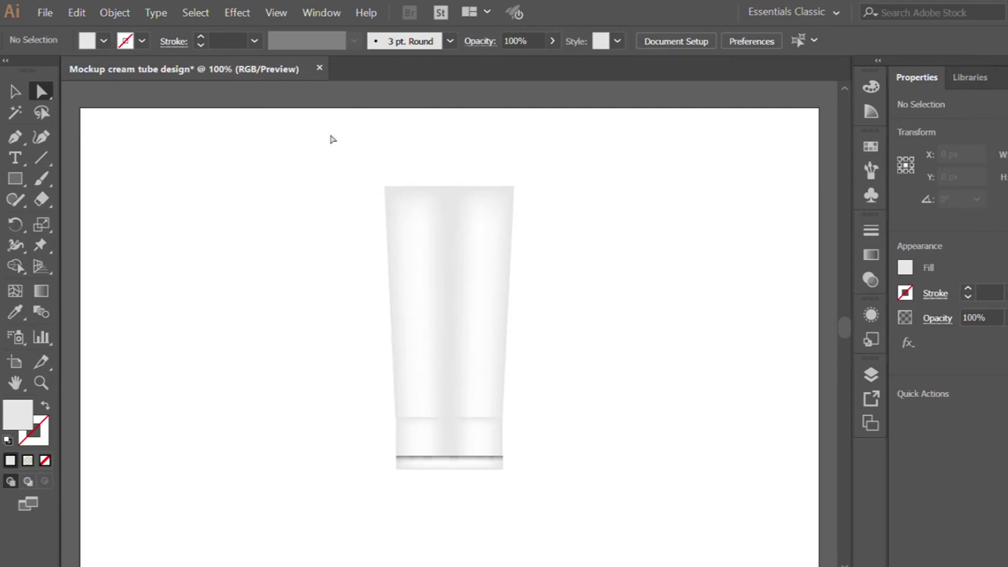
Stretch the tube body to about 224 × 481.5 px by raising its top edge
click(15, 91)
click(410, 223)
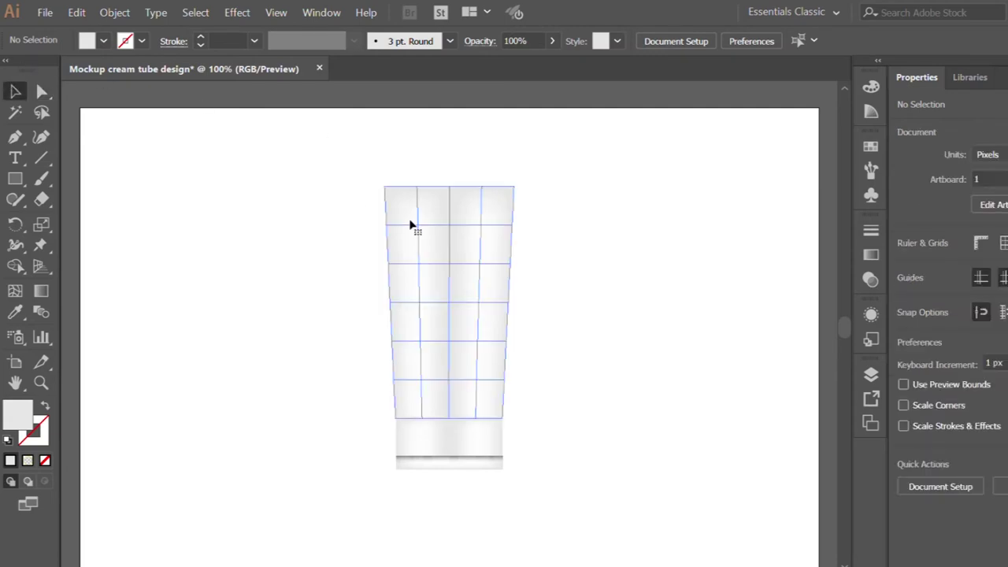
drag(448, 186, 447, 155)
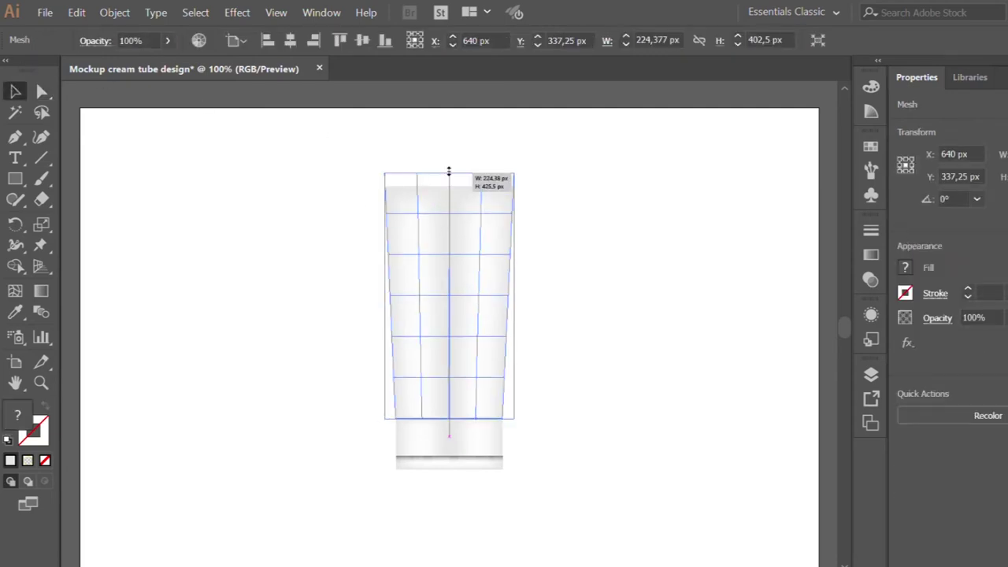
drag(447, 155, 447, 140)
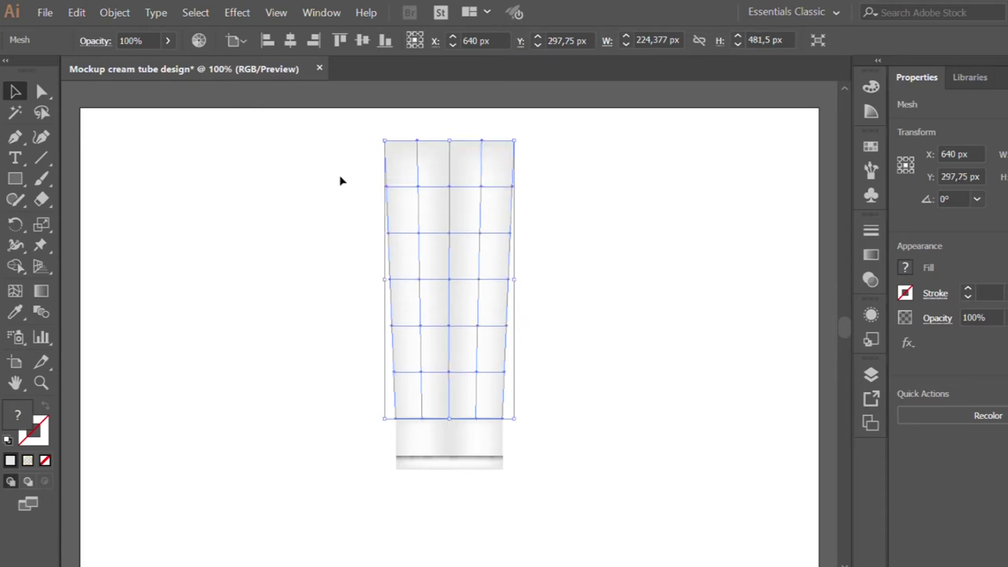
click(341, 181)
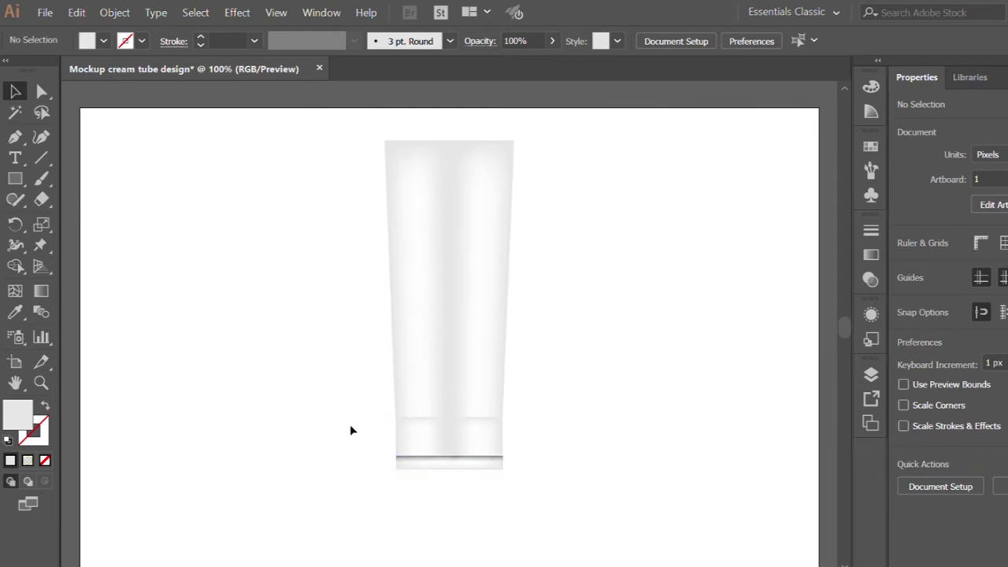
click(13, 176)
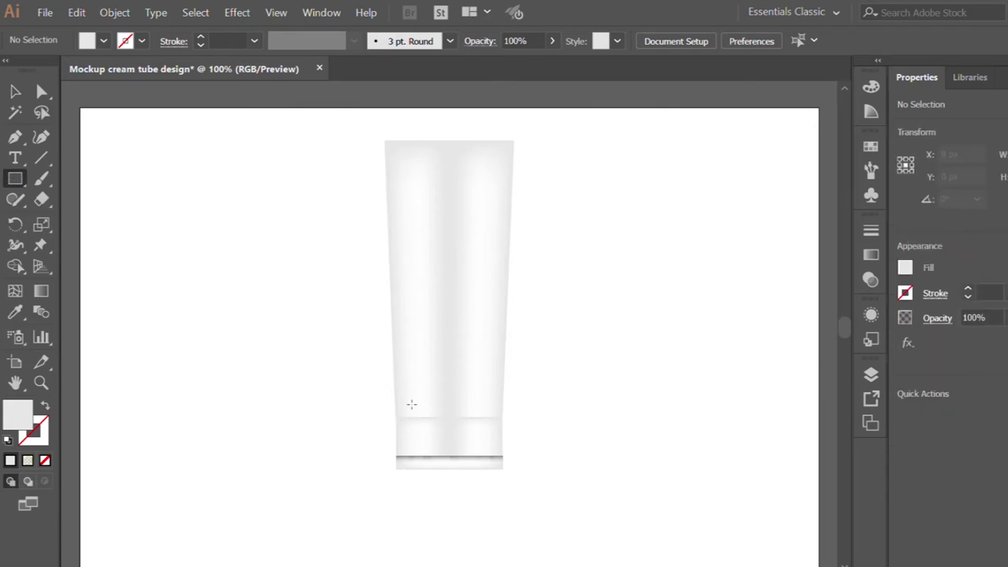
Draw a small rectangle above the bottom strip and round its top corners to about 17.25 px
drag(429, 437, 466, 454)
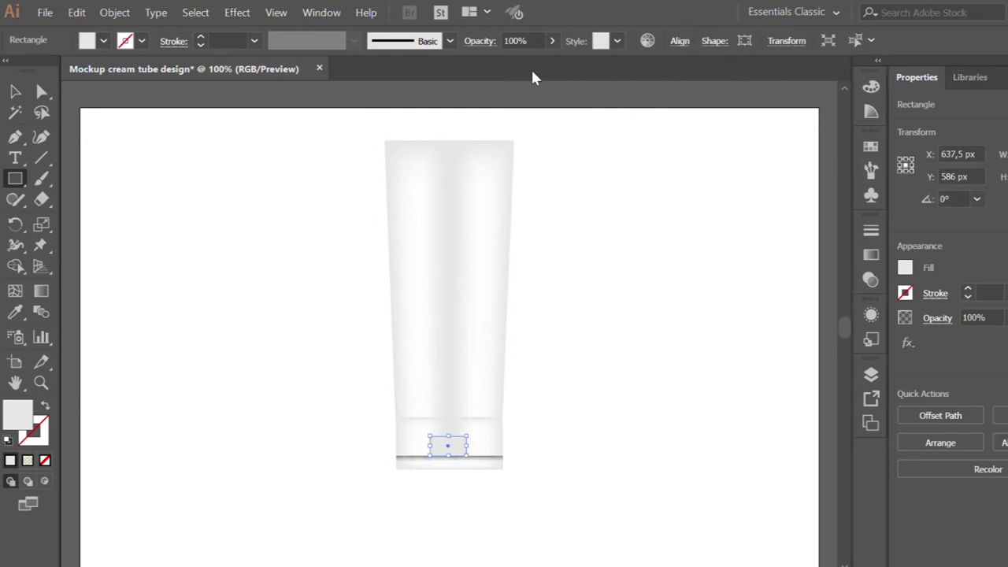
click(12, 94)
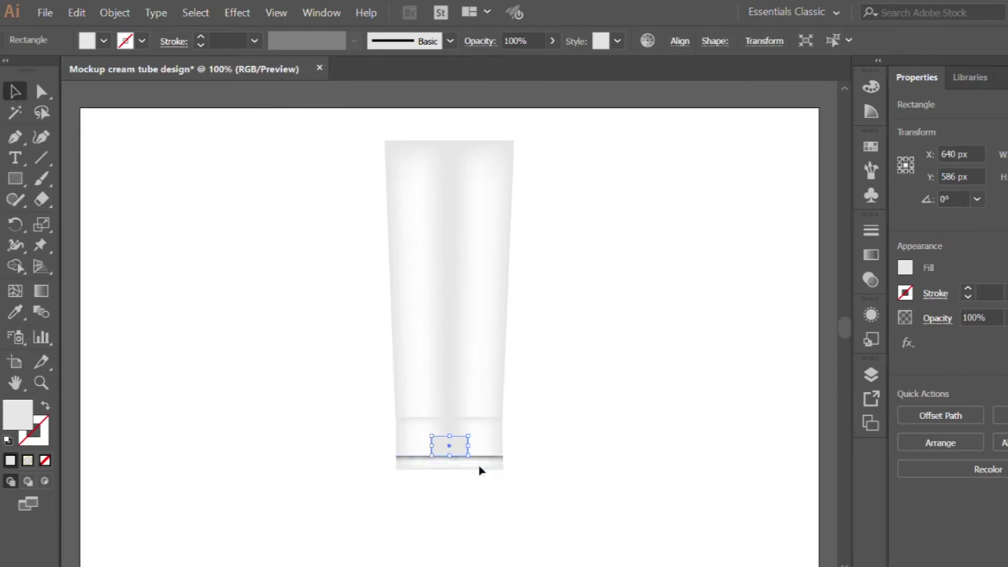
key(a)
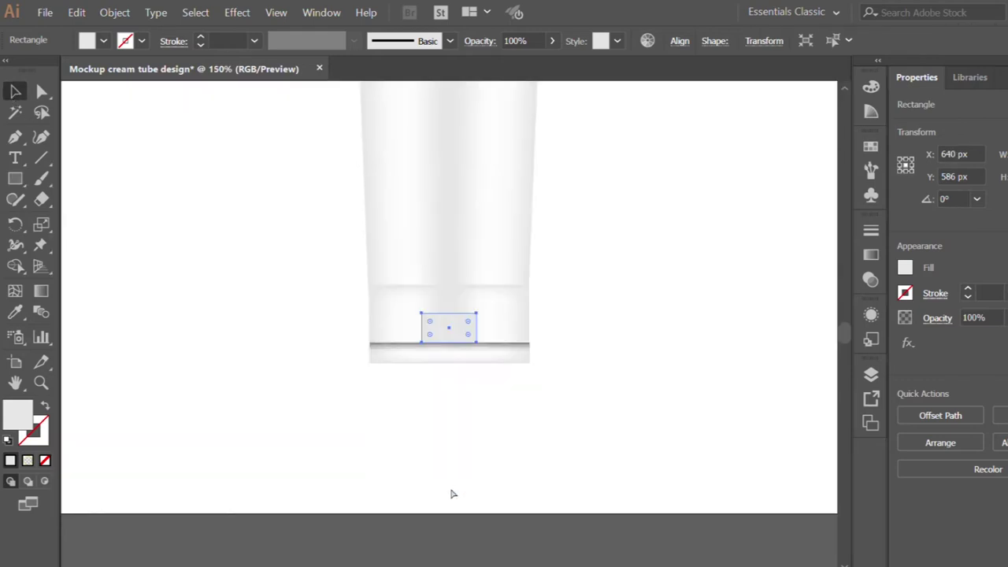
key(ctrl+=)
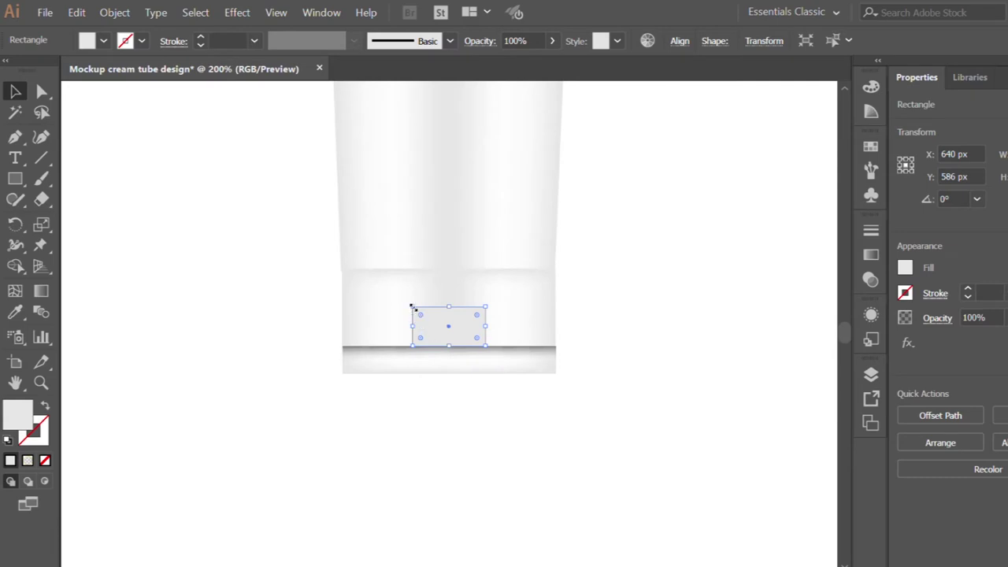
click(30, 93)
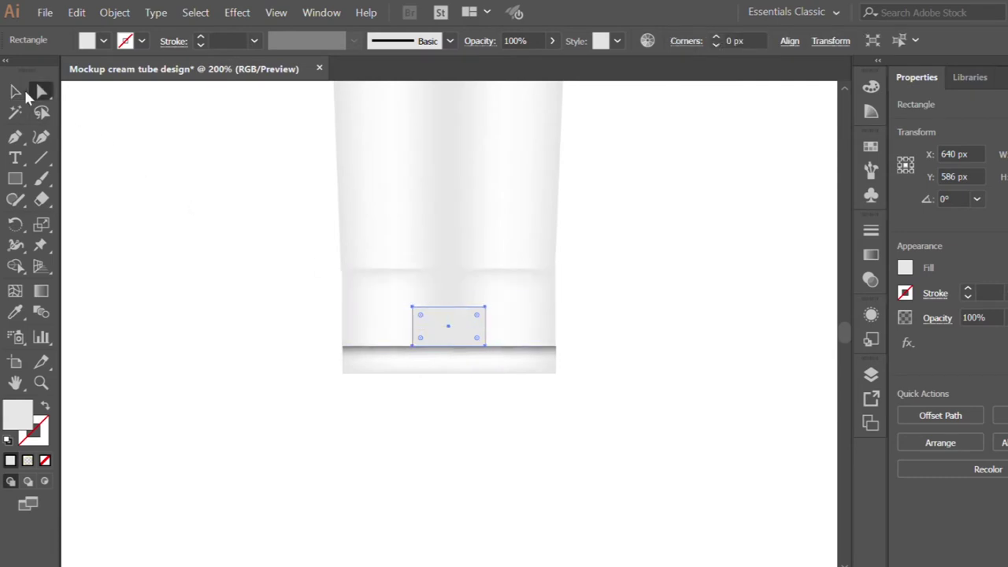
click(410, 306)
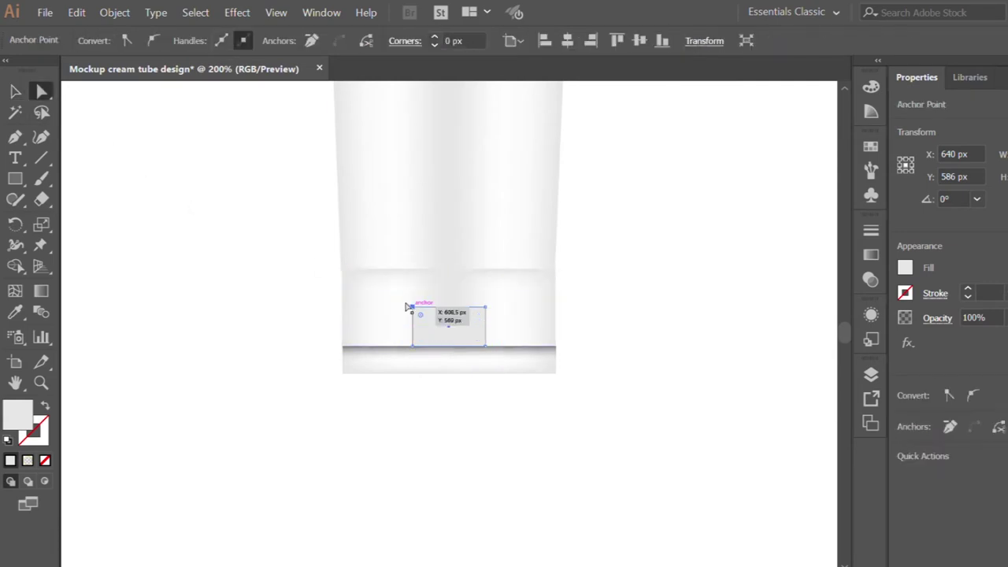
shift+click(480, 307)
mouse_move(476, 315)
mouse_down()
mouse_move(450, 368)
mouse_move(470, 334)
mouse_up()
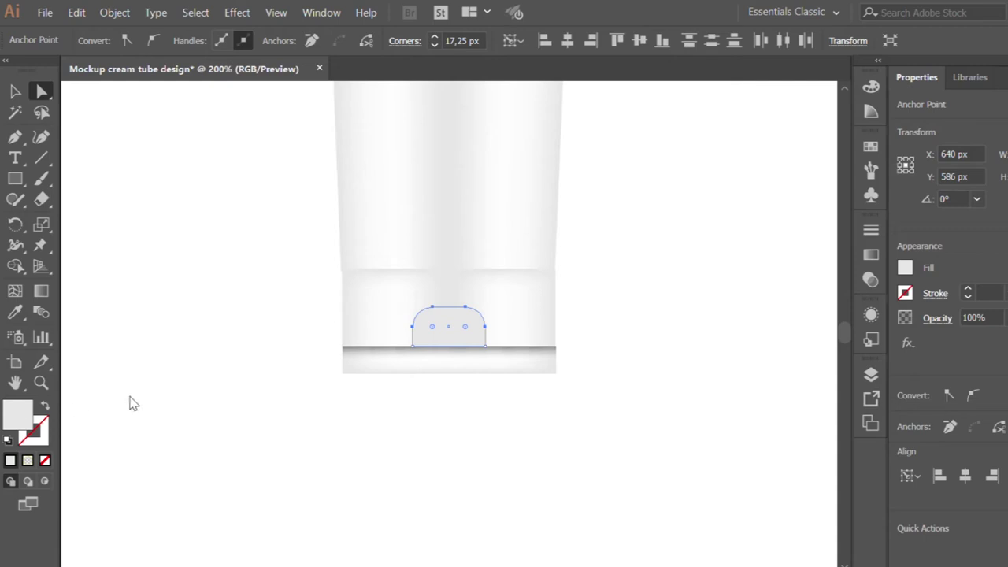
click(15, 92)
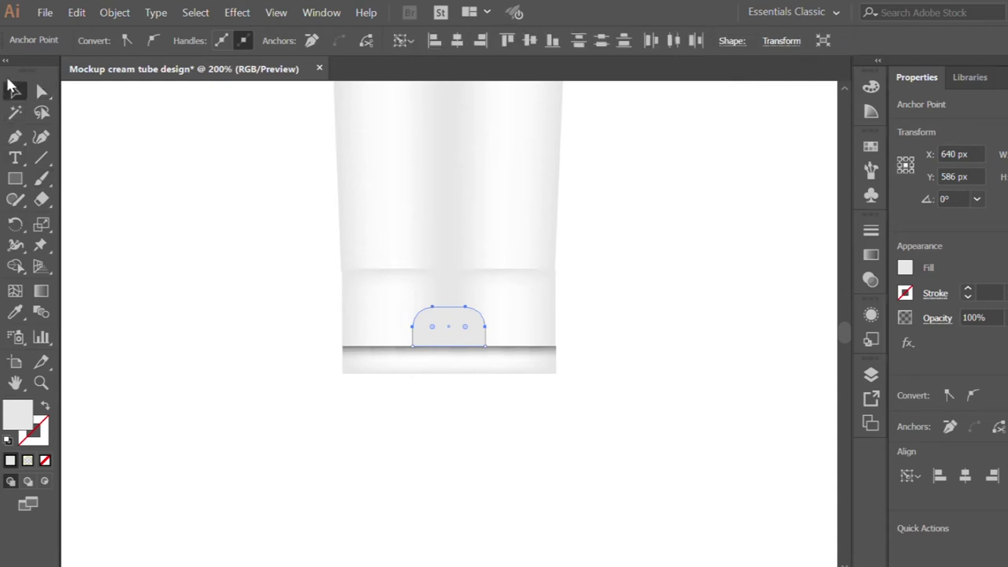
click(209, 204)
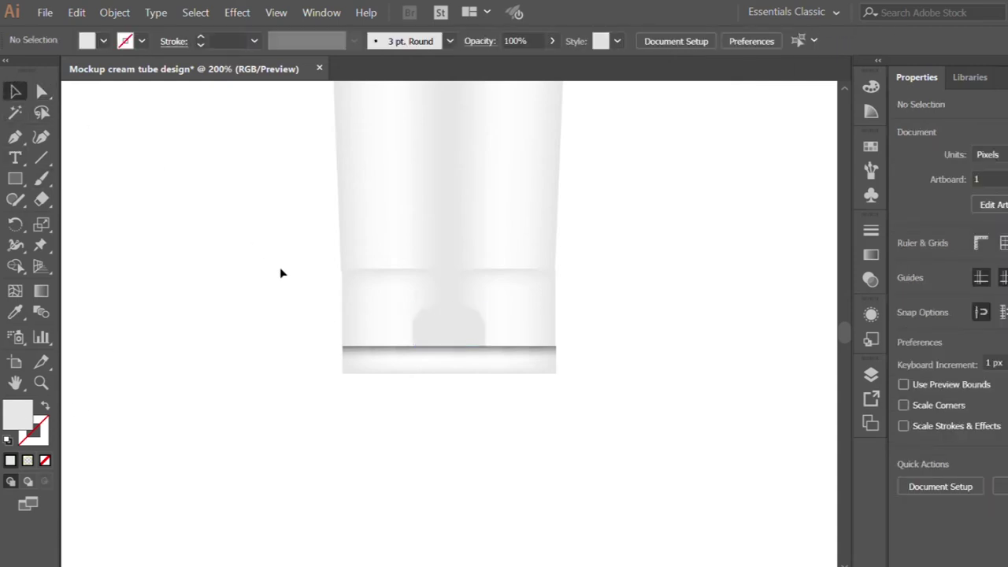
Isolate the bottom strip and settle the dark grey shading of its top mesh row
click(459, 352)
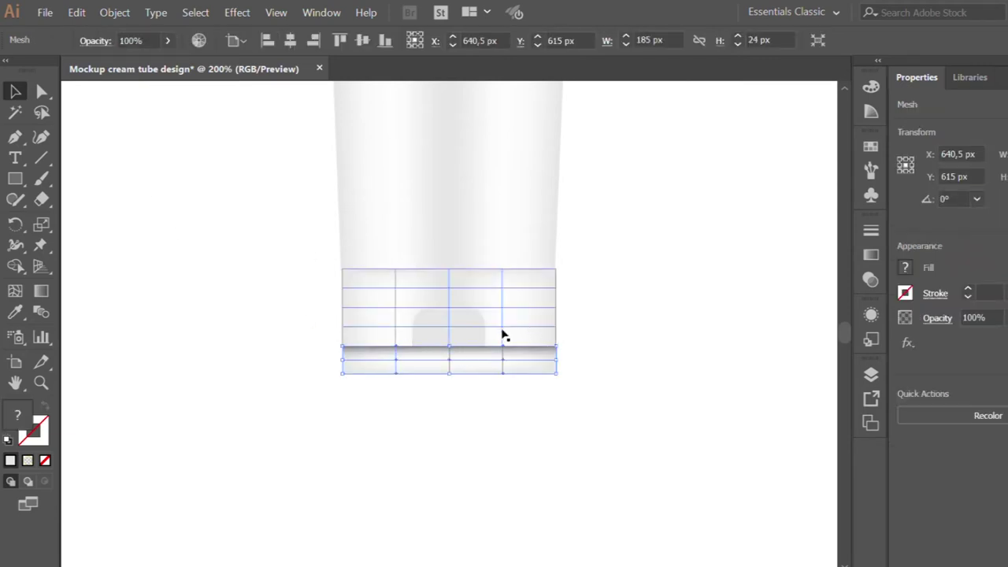
double_click(478, 354)
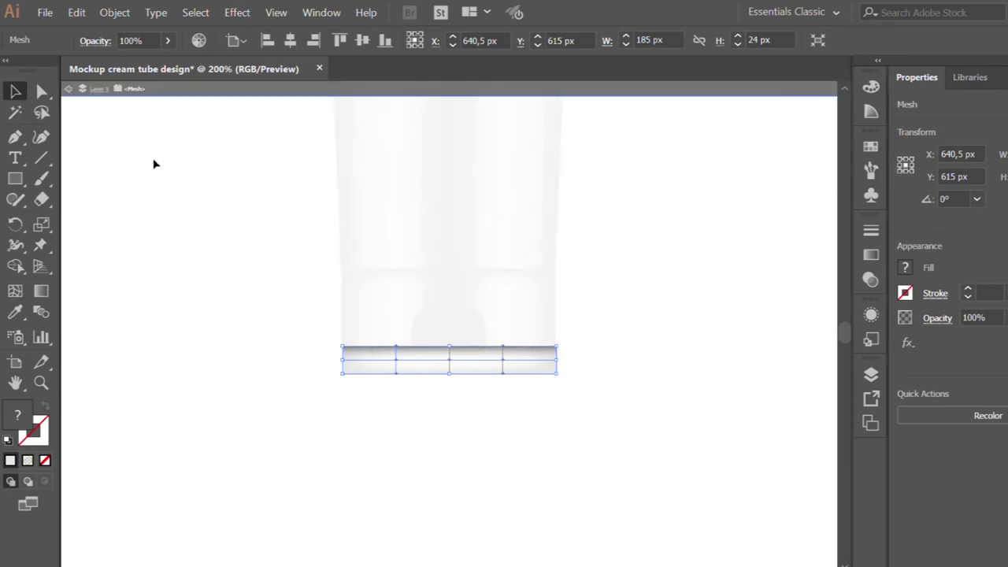
click(41, 92)
drag(329, 337, 571, 351)
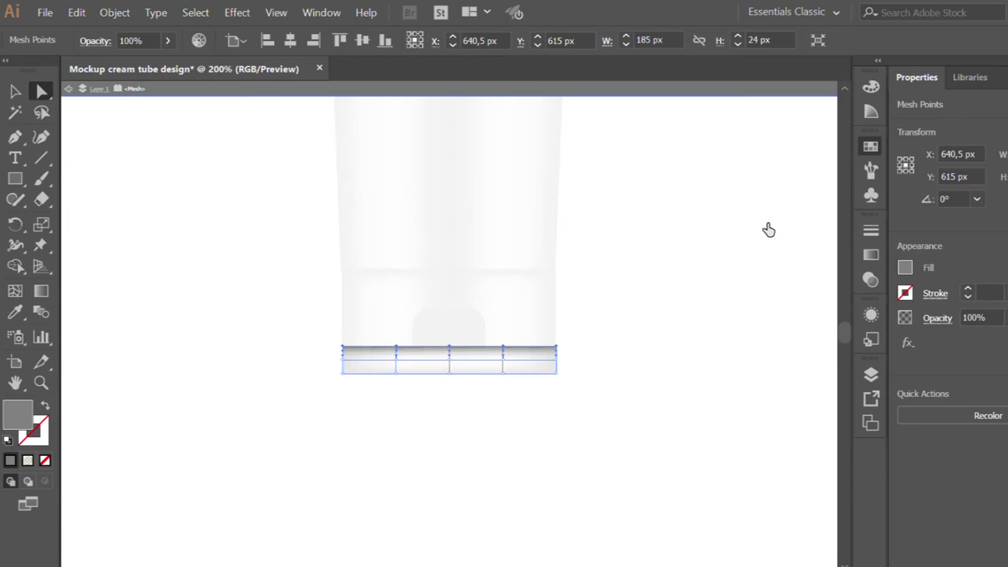
key(ctrl+z)
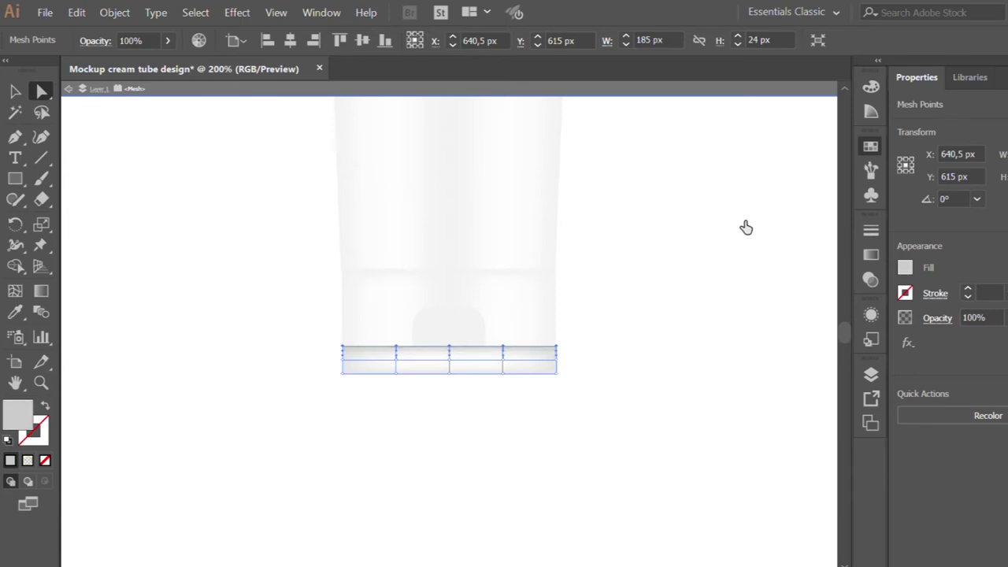
key(ctrl+shift+z)
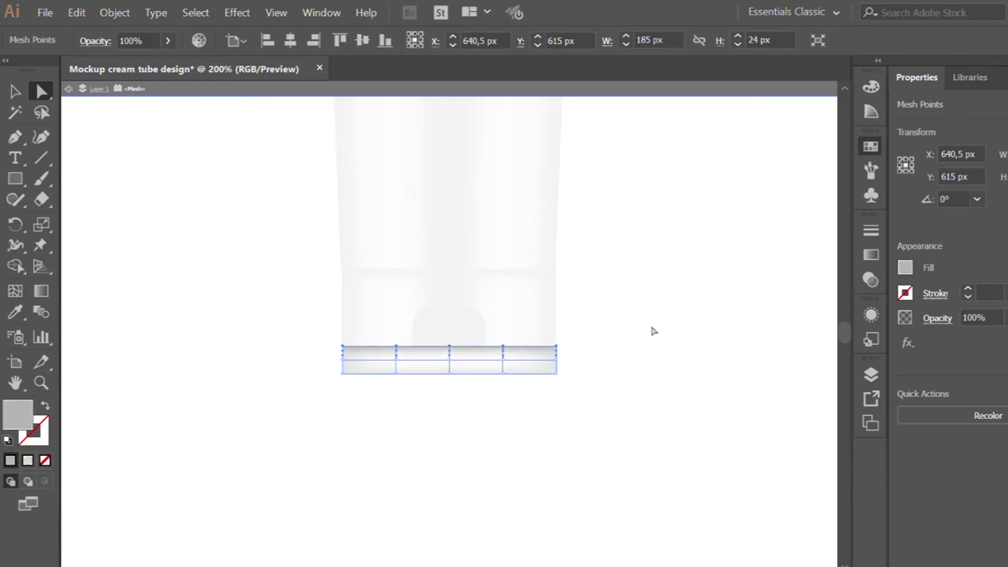
double_click(653, 328)
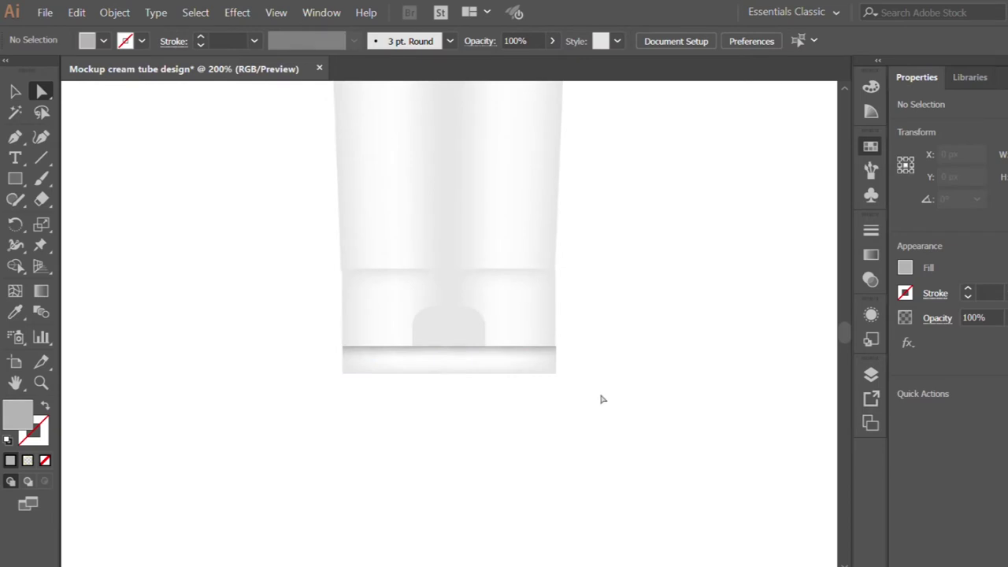
Exit Isolation Mode and zoom out to view the whole tube
key(ctrl+z)
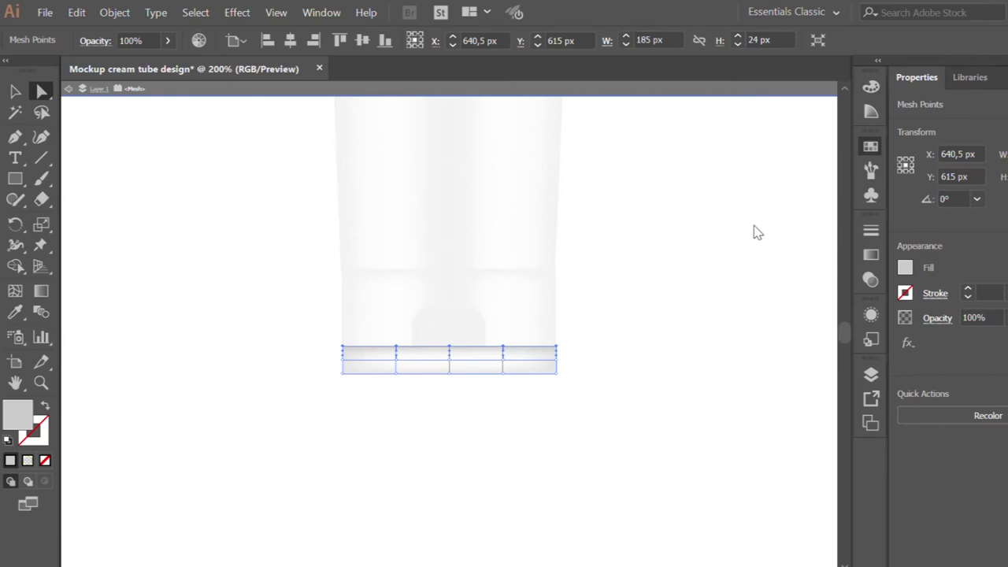
double_click(662, 326)
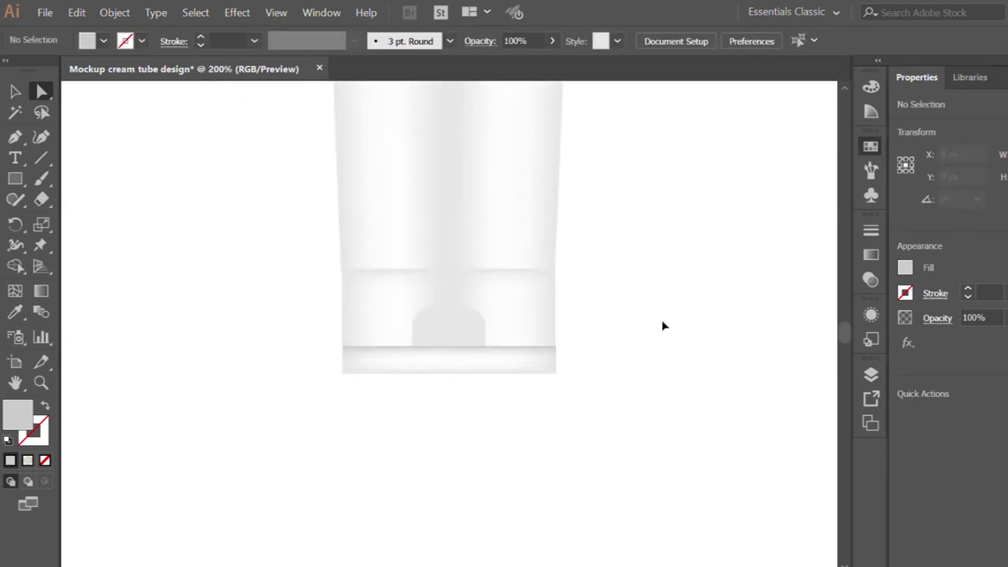
key(ctrl+minus)
key(ctrl+minus)
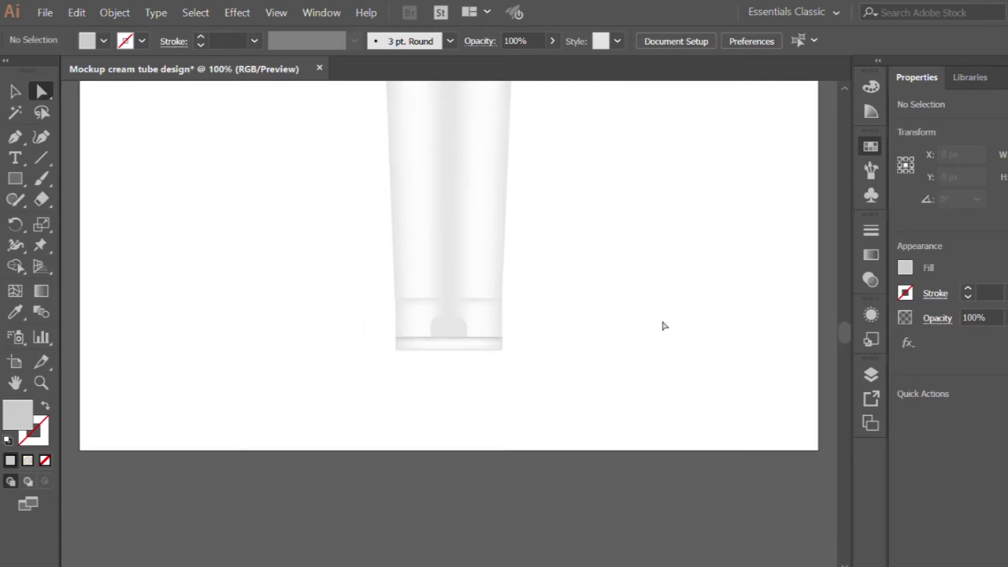
mouse_move(836, 336)
mouse_down()
mouse_move(836, 324)
mouse_move(836, 345)
mouse_move(836, 332)
mouse_up()
scroll(837, 331, up, 2)
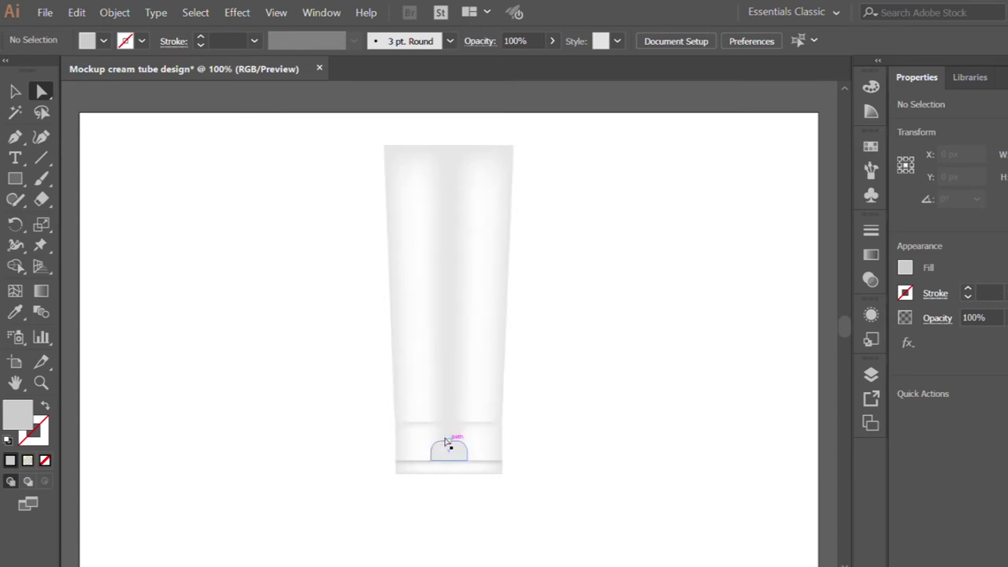
click(15, 178)
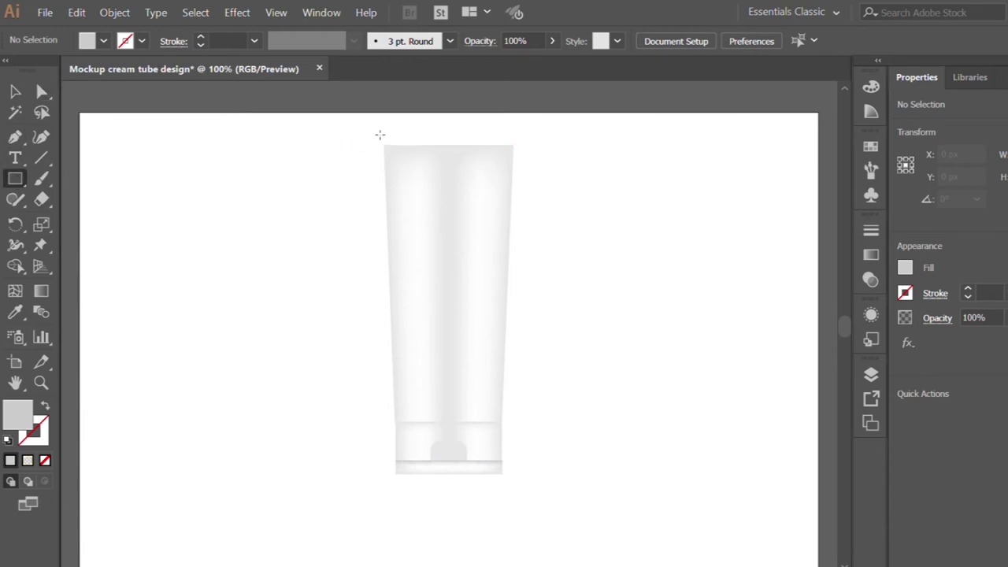
Draw a 224 × 19 px strip across the tube's top, aligned with its left edge
drag(380, 134, 518, 142)
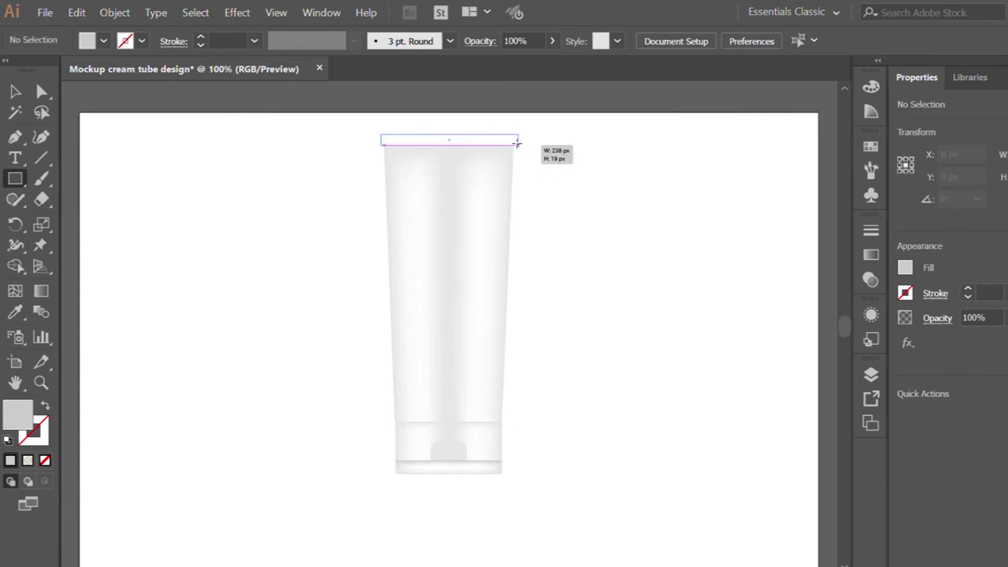
drag(517, 142, 513, 141)
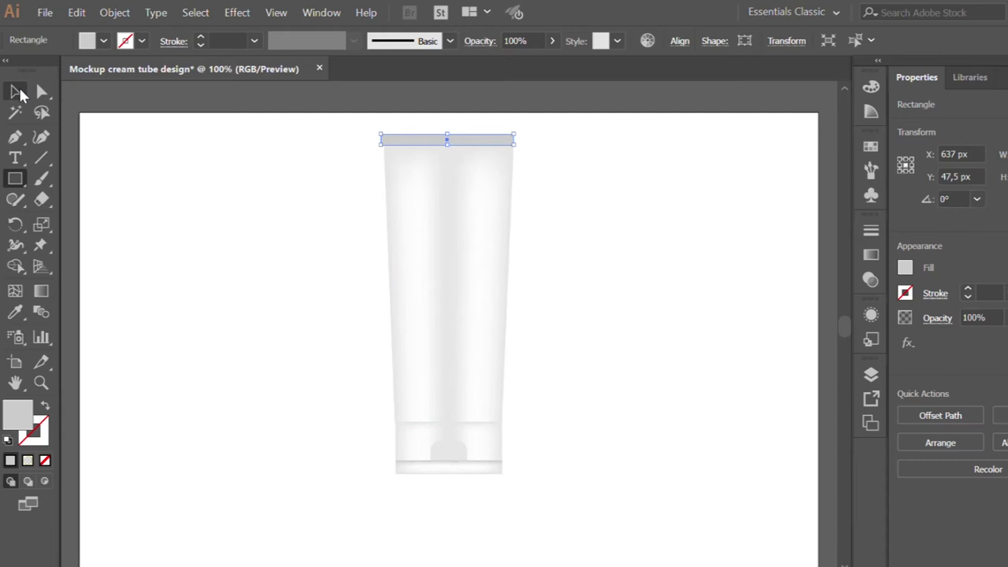
click(17, 93)
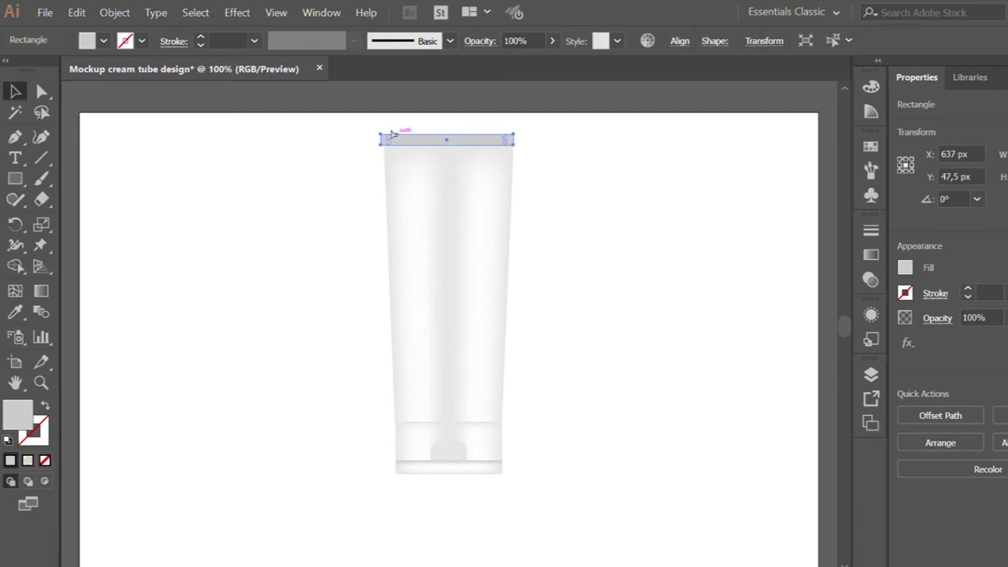
key(ctrl+plus)
key(ctrl+plus)
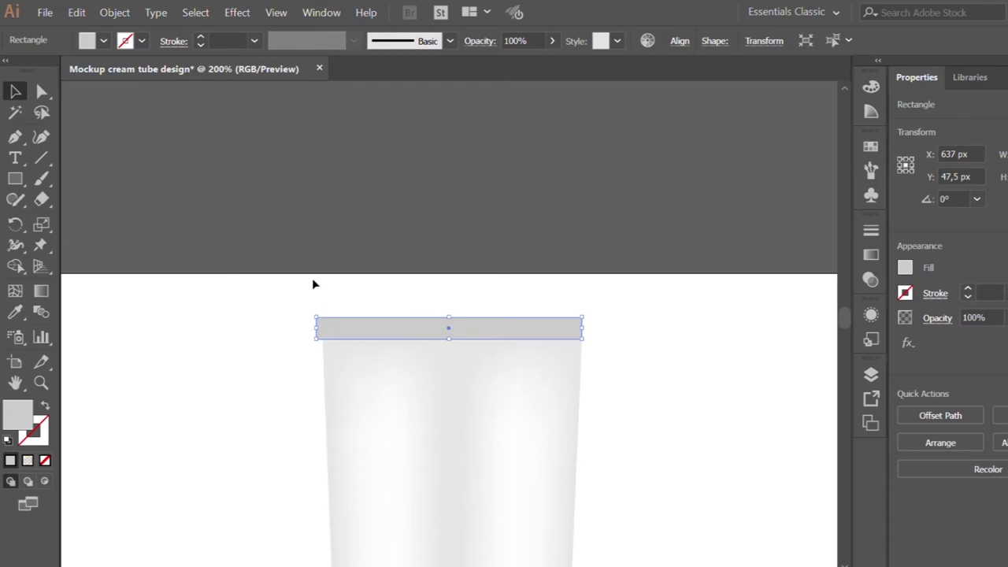
drag(313, 328, 323, 328)
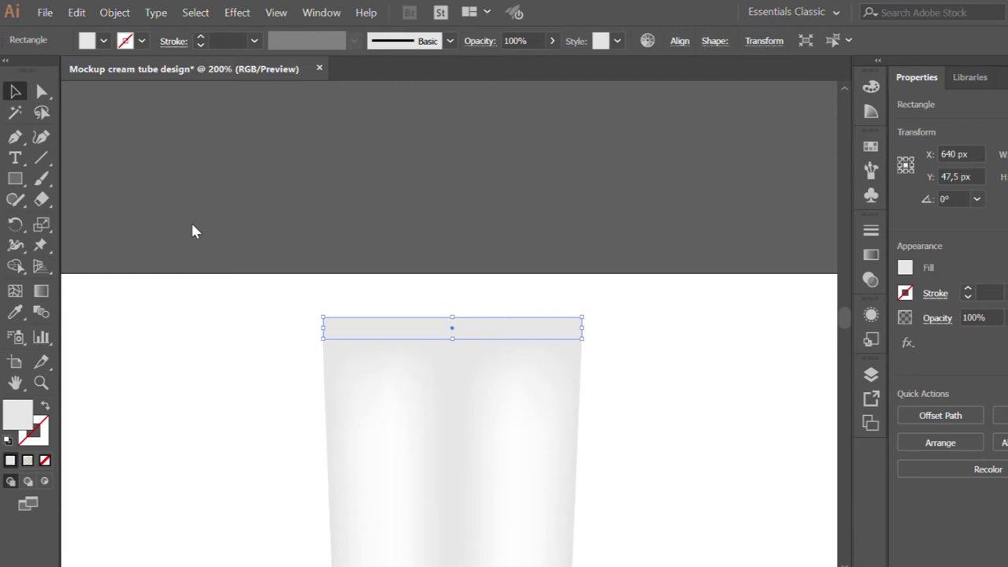
Give the lower row of the top strip's mesh points a soft grey shade to form a seam
click(42, 92)
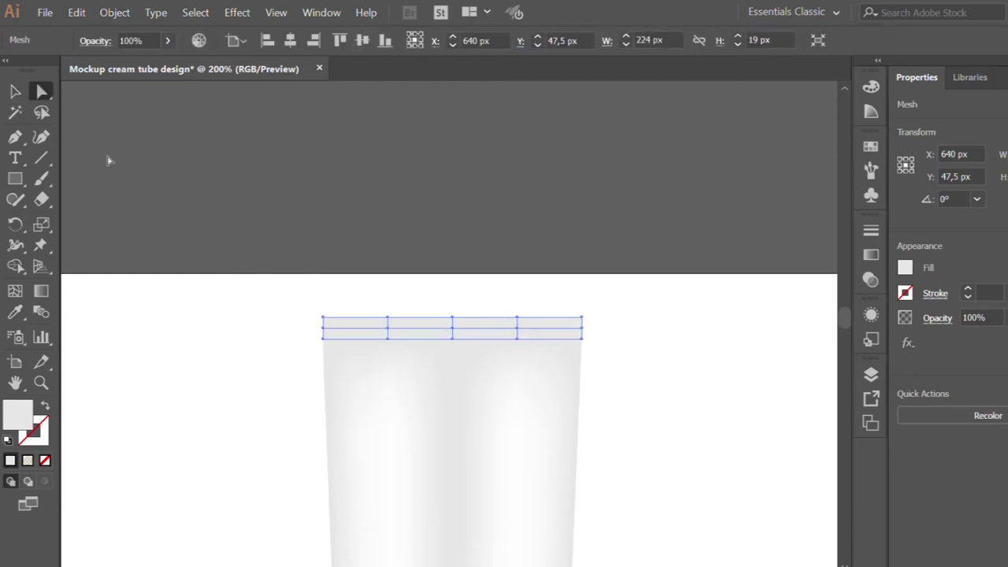
click(15, 92)
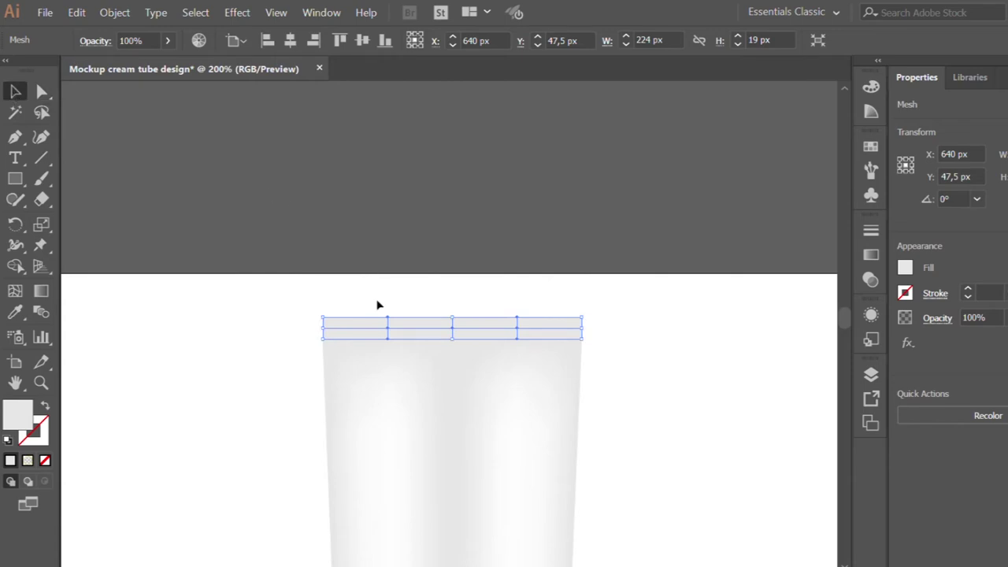
double_click(379, 329)
click(41, 93)
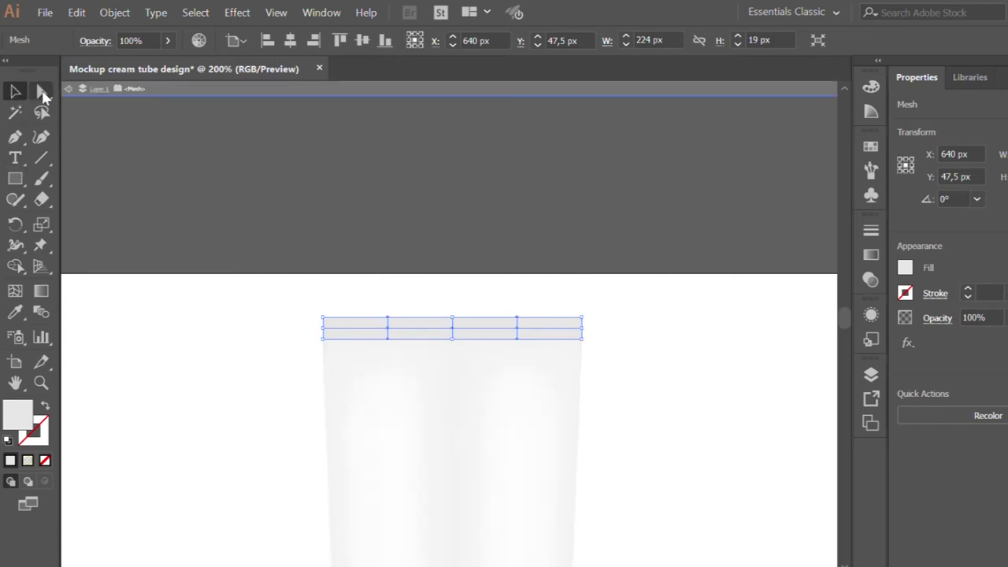
key(ctrl+shift+a)
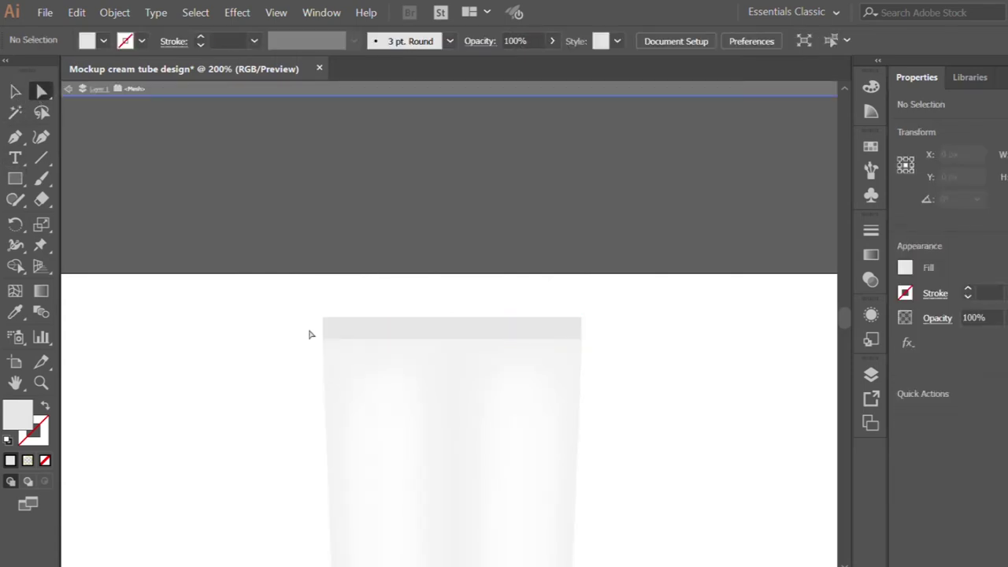
drag(311, 334, 696, 349)
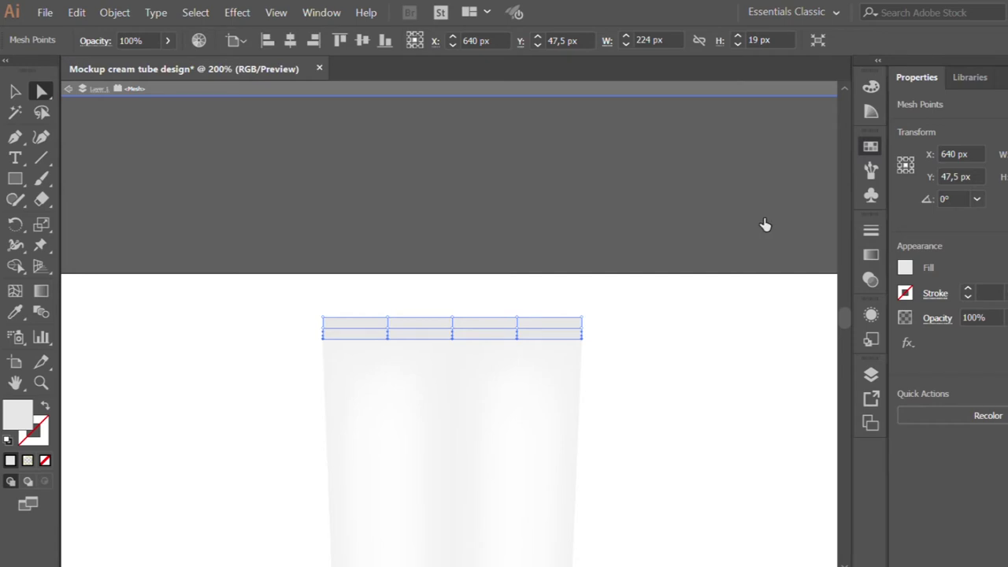
click(419, 218)
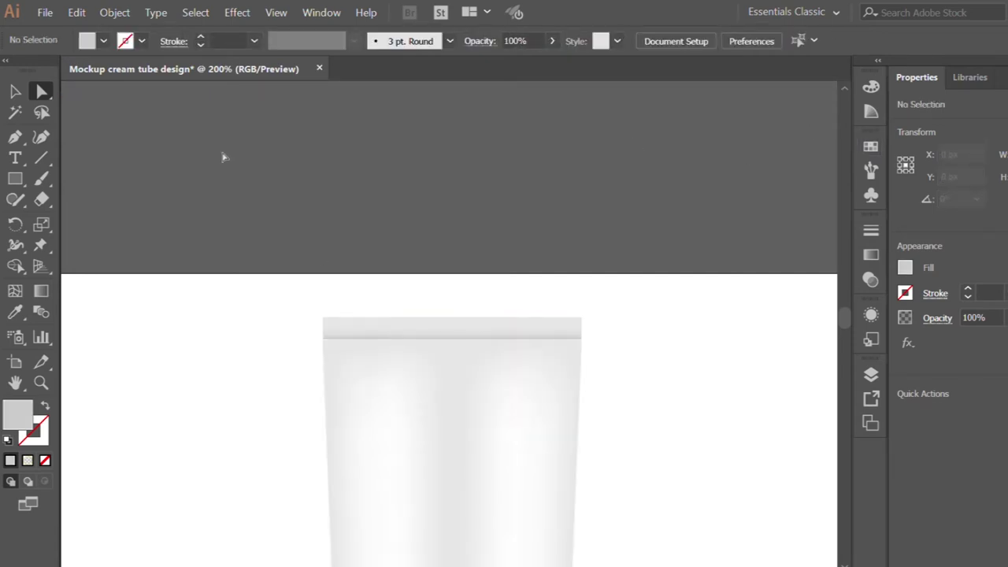
click(11, 93)
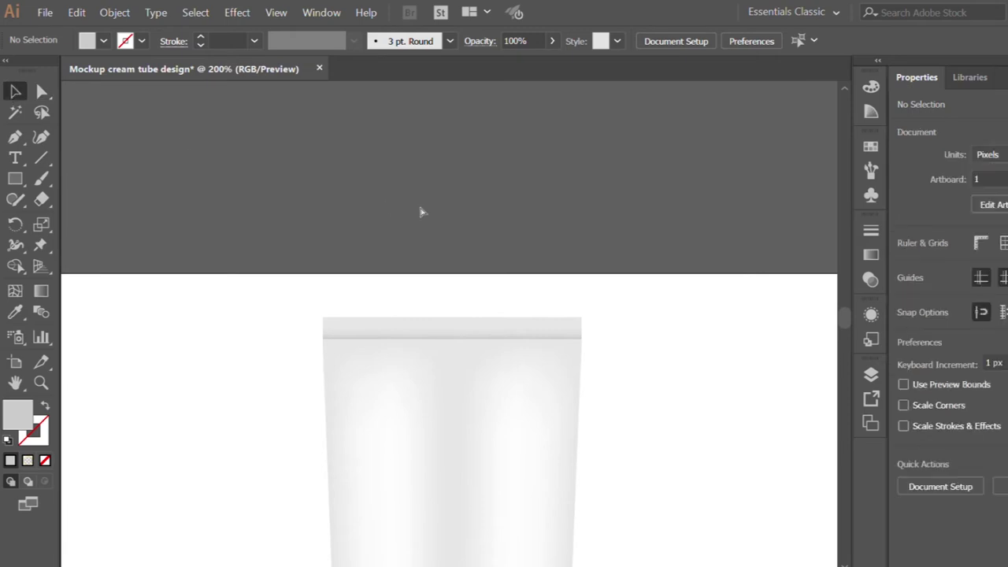
key(ctrl+minus)
key(ctrl+minus)
key(ctrl+minus)
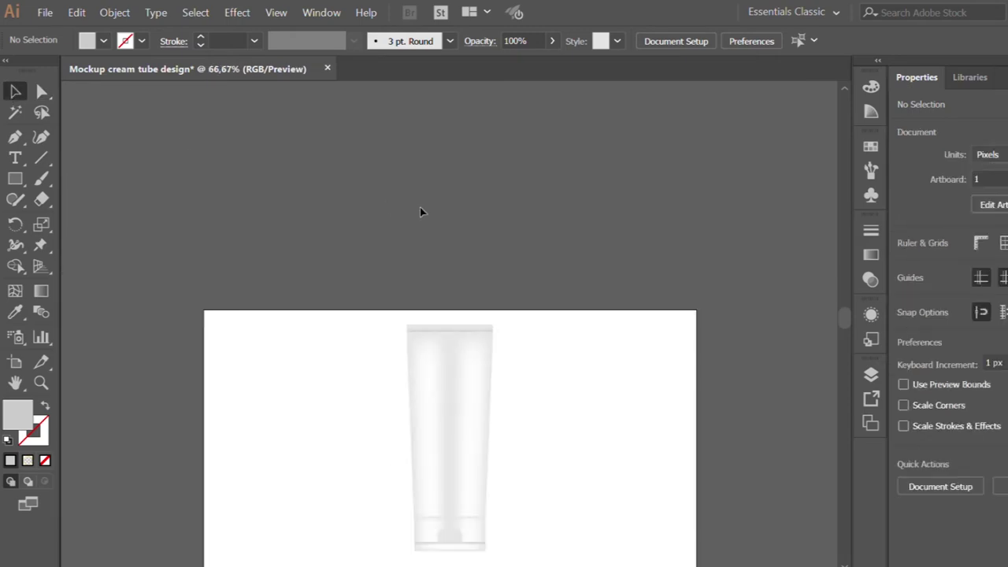
Group every tube piece and centre the group vertically on the artboard at Y 400 px
drag(839, 303, 837, 323)
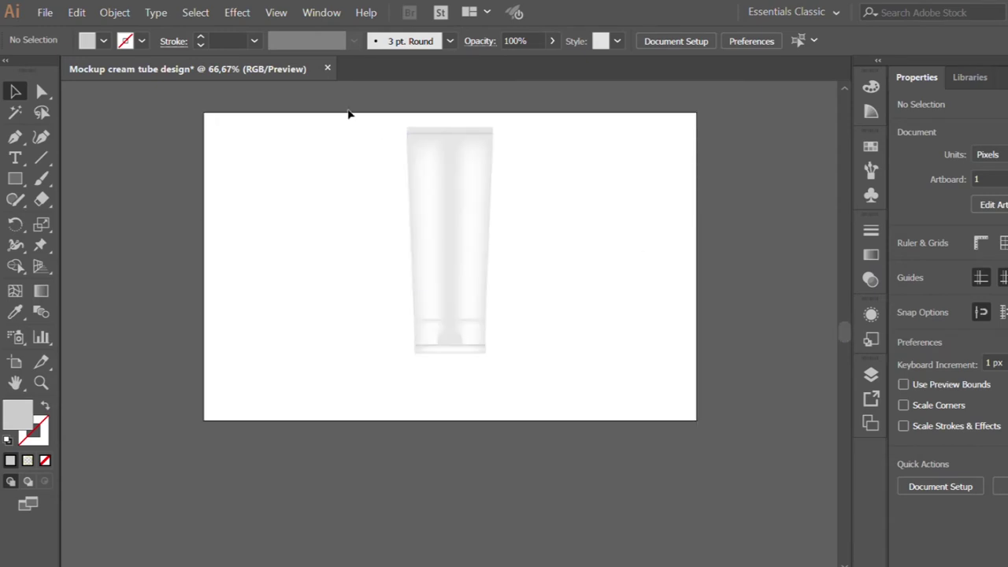
drag(348, 114, 546, 375)
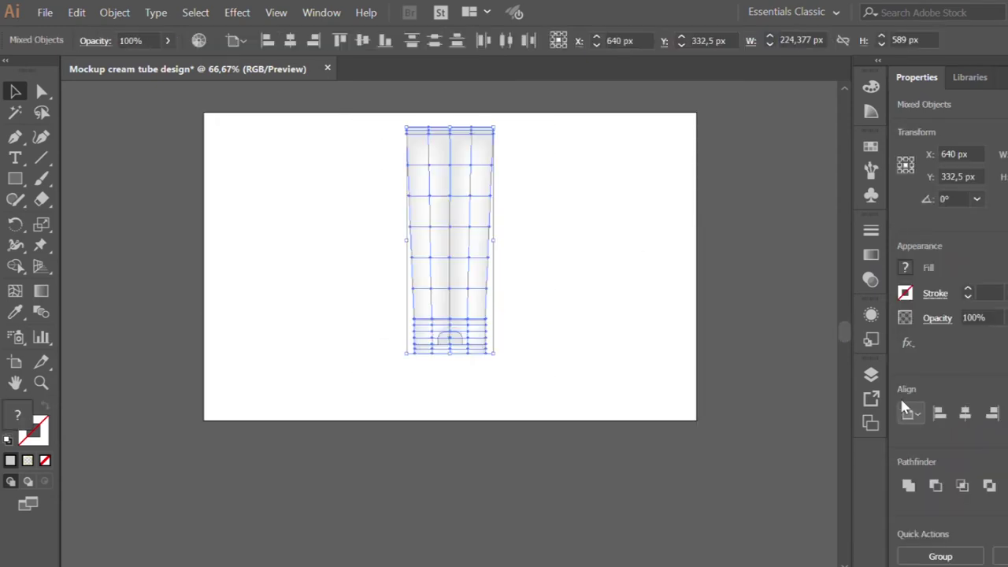
click(951, 555)
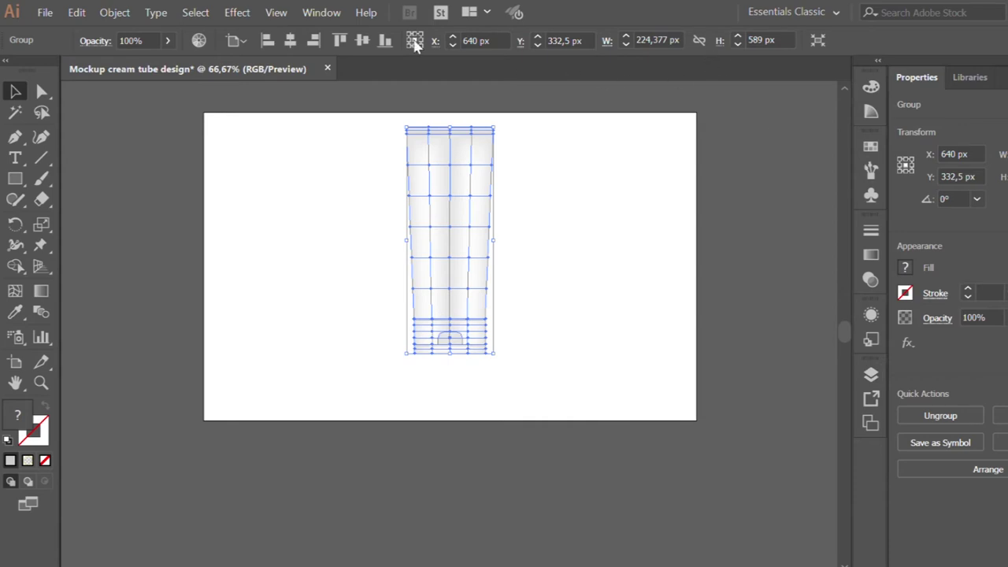
click(362, 40)
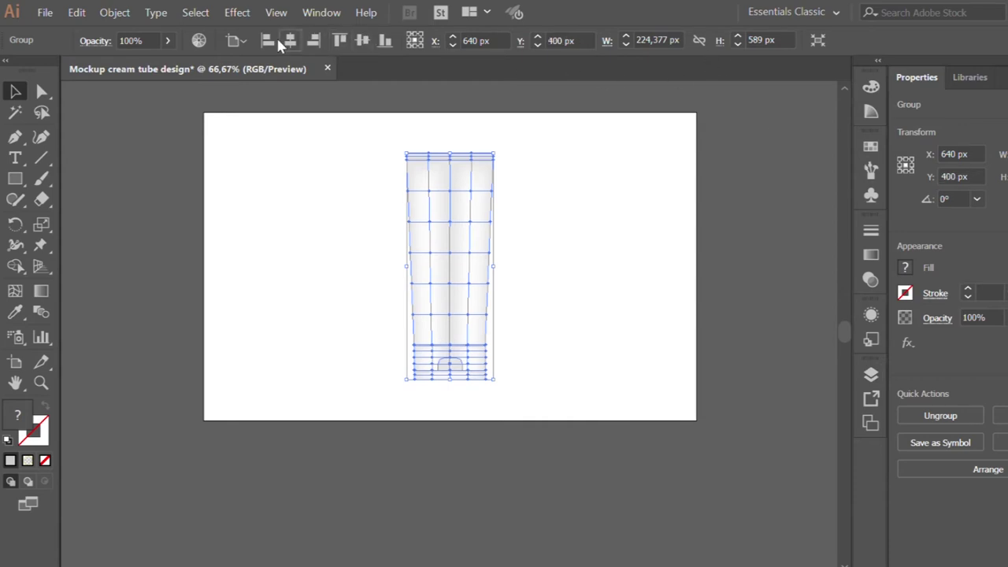
click(349, 189)
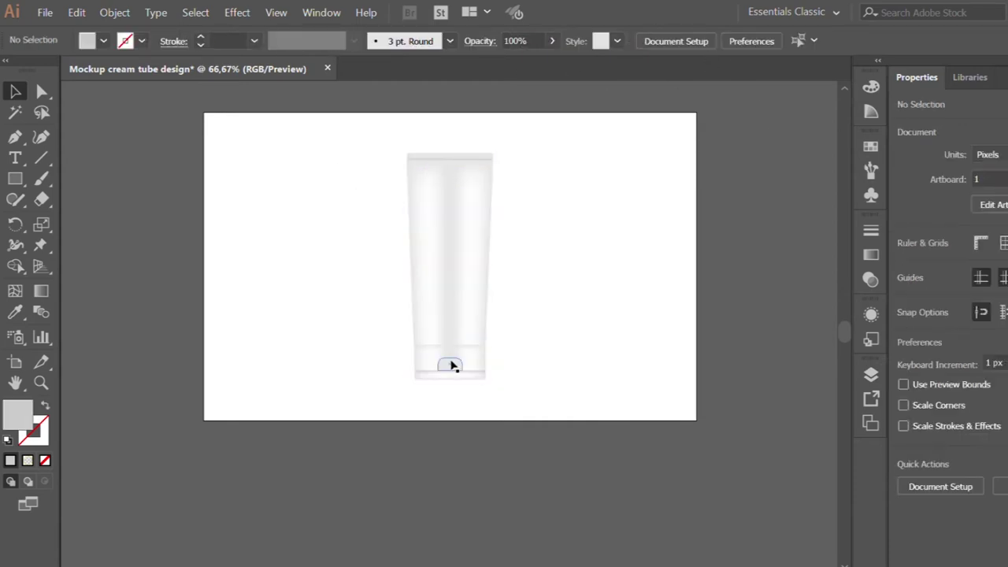
Inside the tube group, lower the top edge of the small notch shape to shorten it
double_click(453, 365)
click(453, 365)
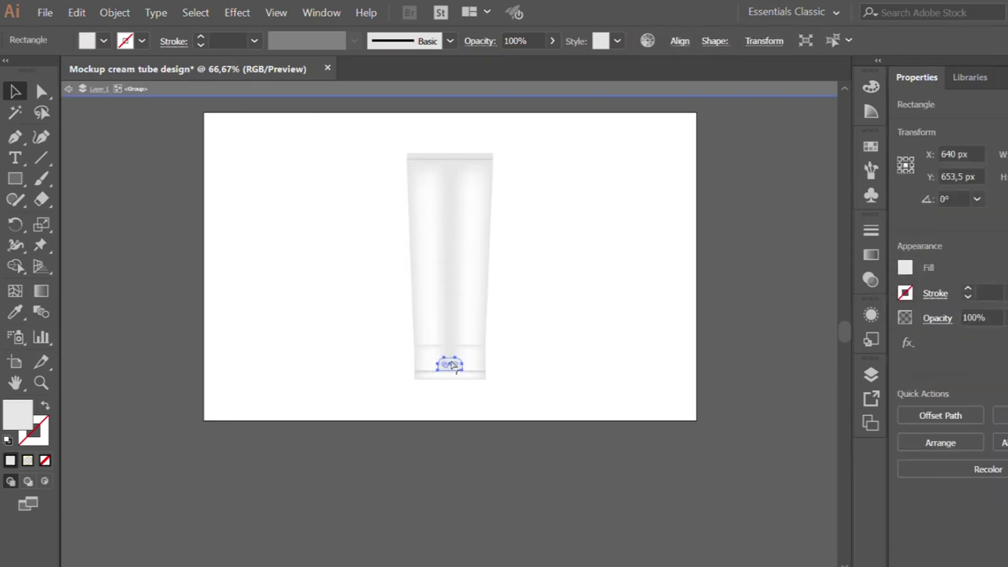
key(ctrl+plus)
key(ctrl+plus)
key(ctrl+plus)
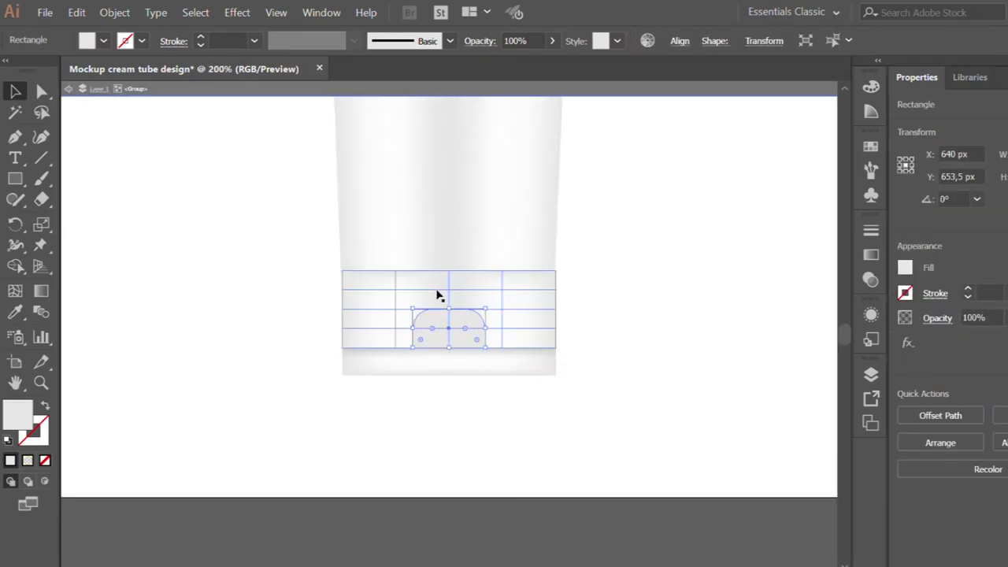
drag(448, 308, 447, 323)
click(453, 408)
key(ctrl+minus)
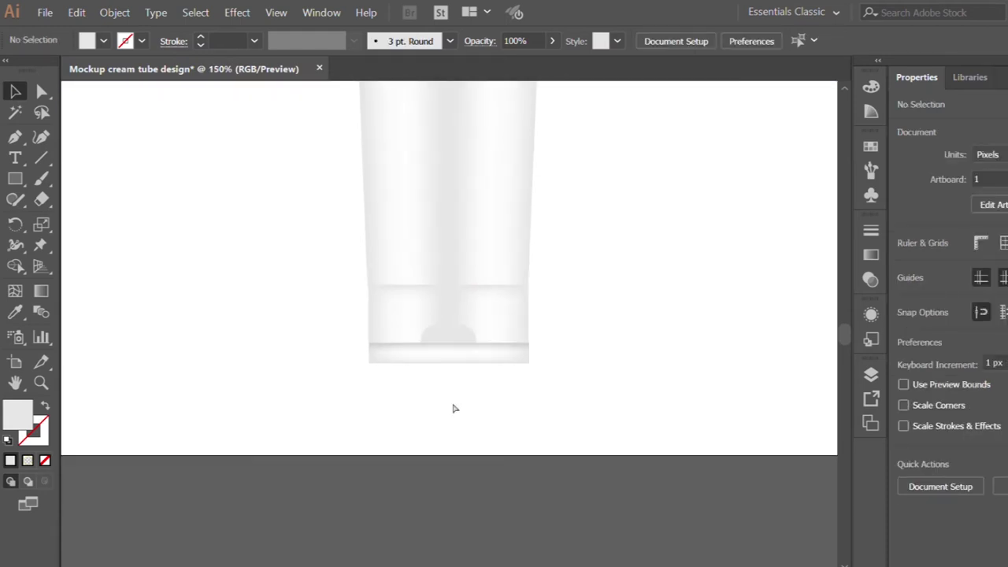
key(ctrl+minus)
key(ctrl+minus)
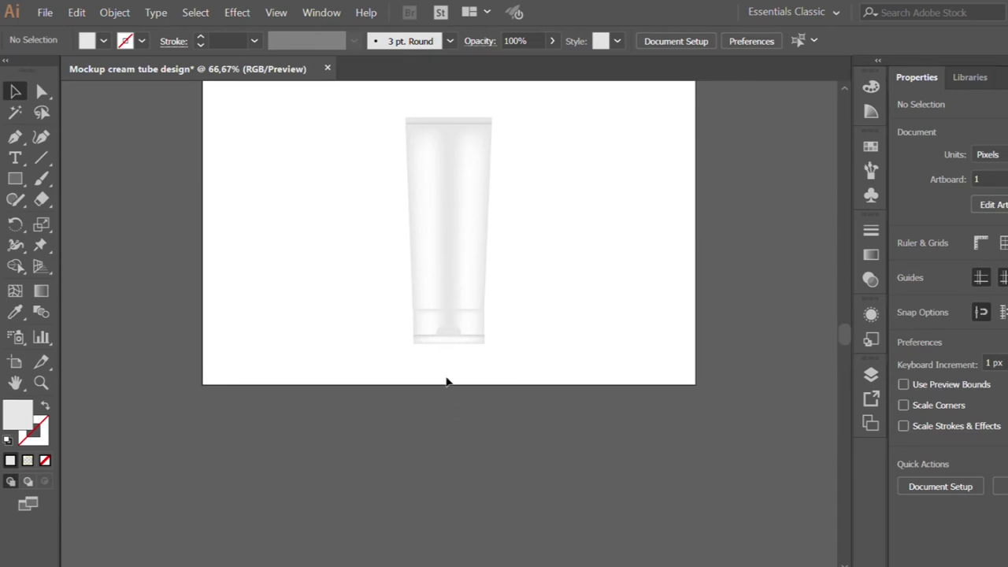
Fill the notch shape with a darker grey and leave group editing
double_click(445, 329)
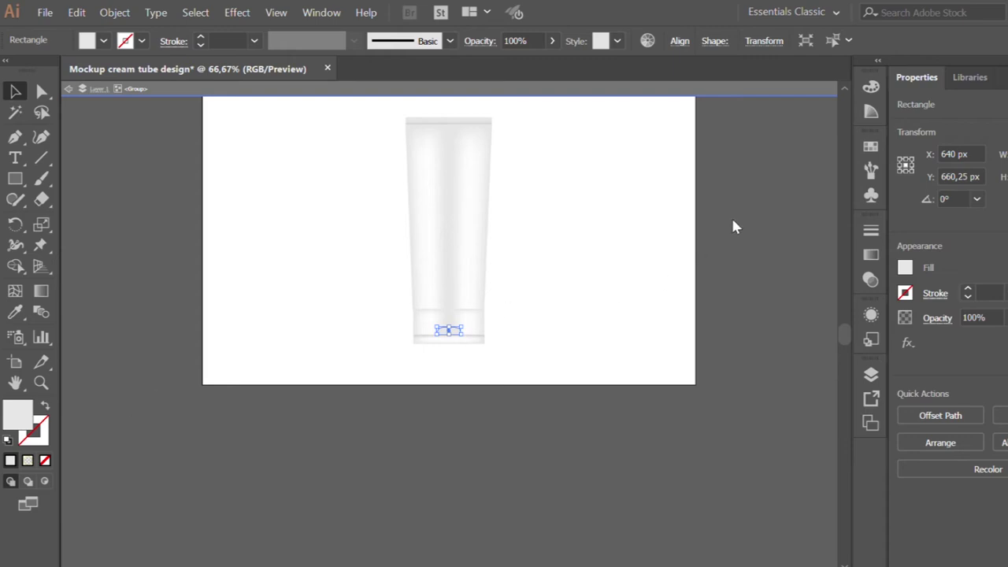
click(868, 146)
double_click(587, 277)
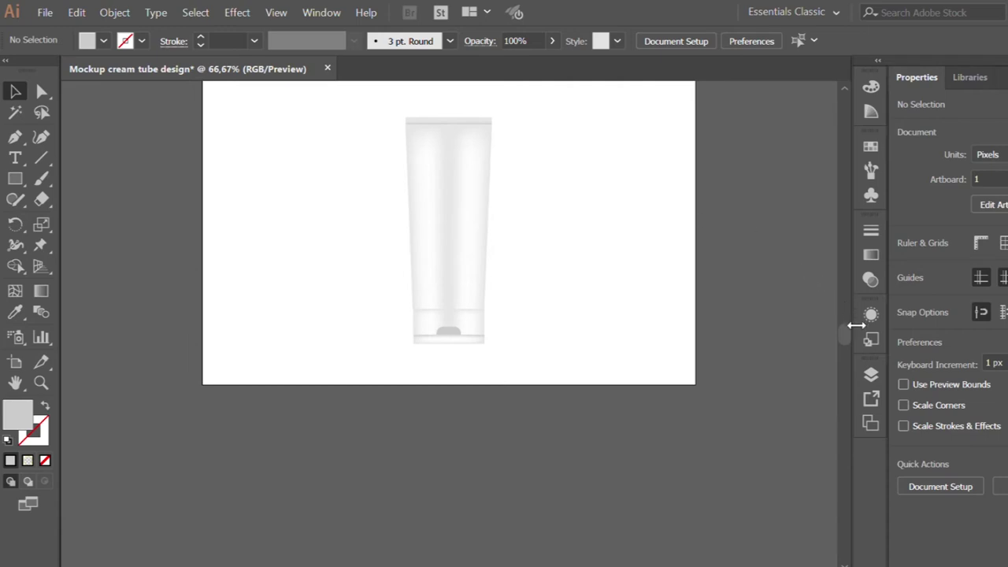
drag(843, 332, 841, 326)
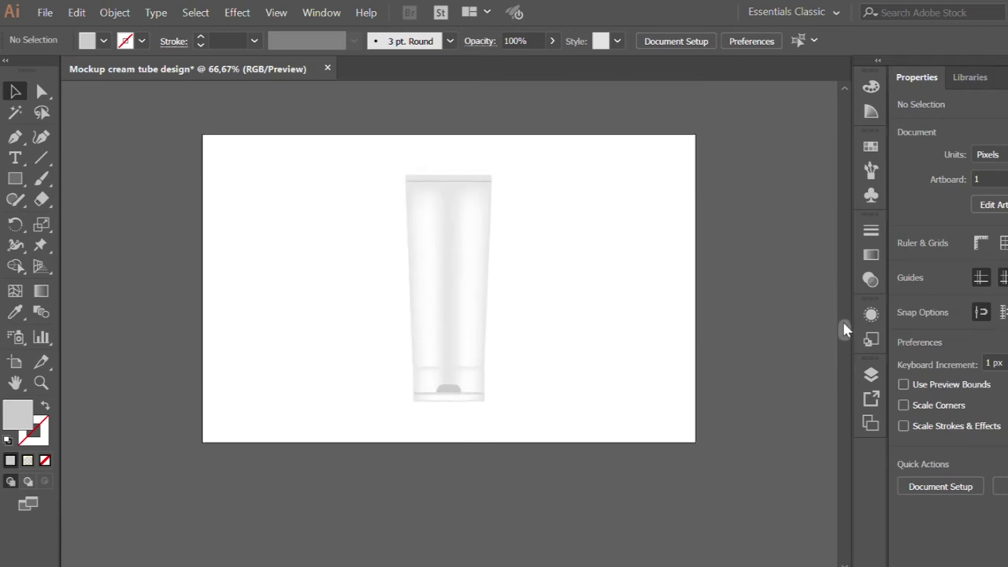
scroll(842, 319, up, 1)
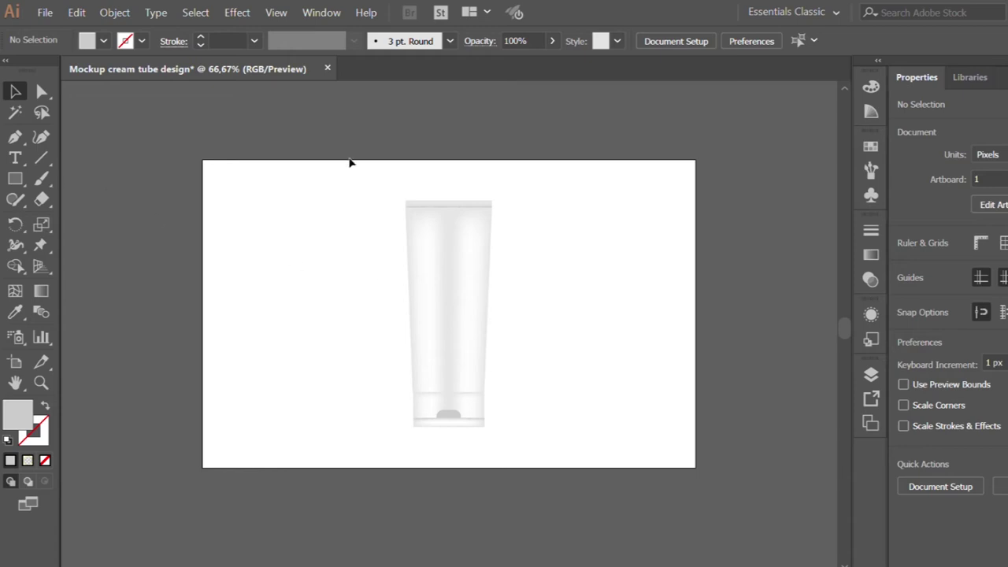
drag(351, 162, 211, 166)
Add 'MOCKUP' text, enlarged to about 64 pt, across the tube's middle
click(15, 156)
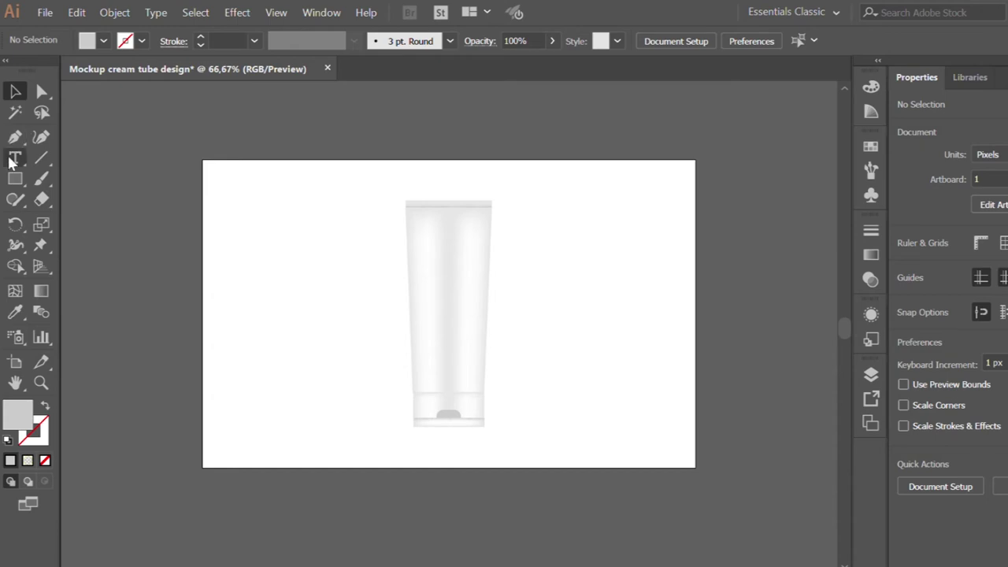
click(310, 277)
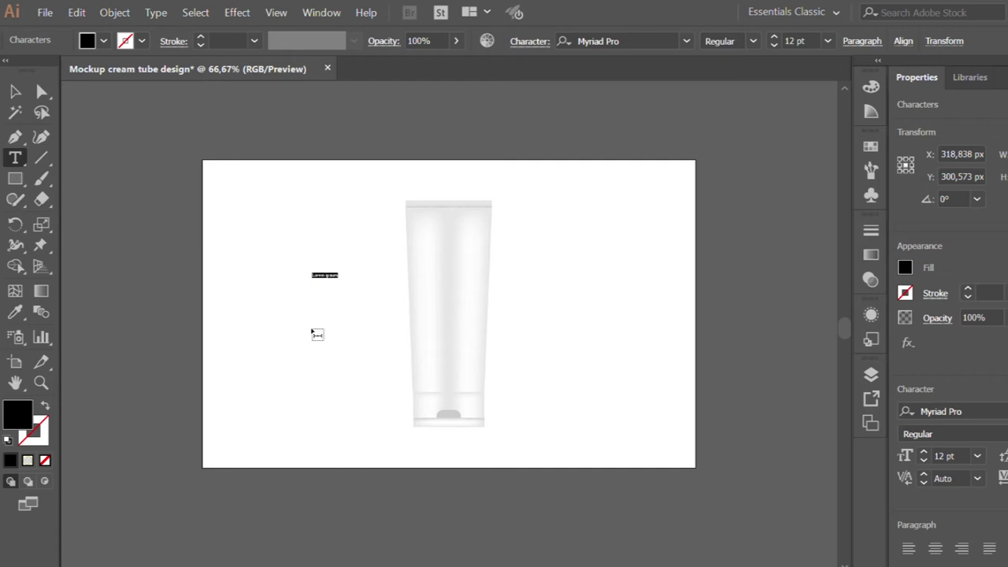
text(MOCKUP)
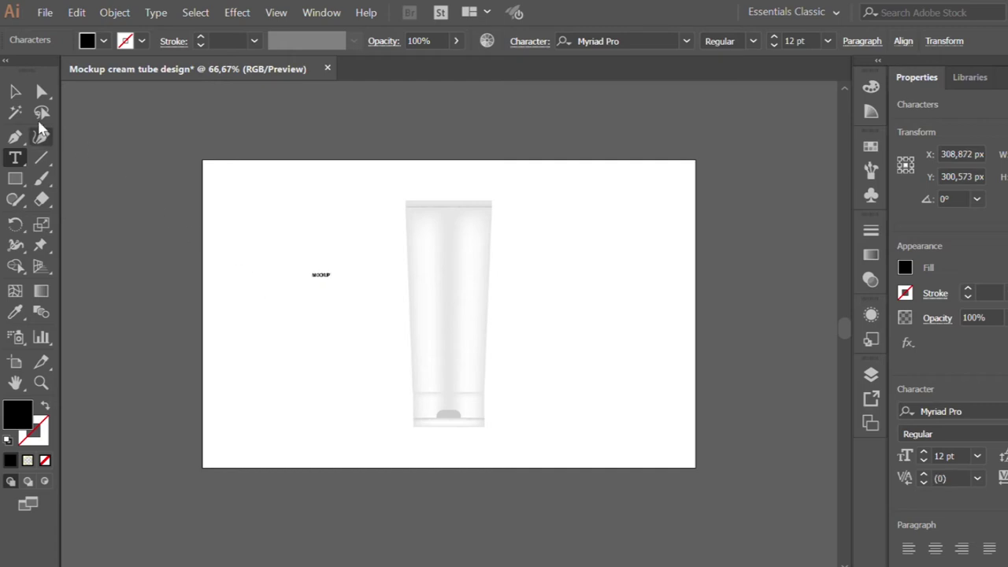
click(12, 92)
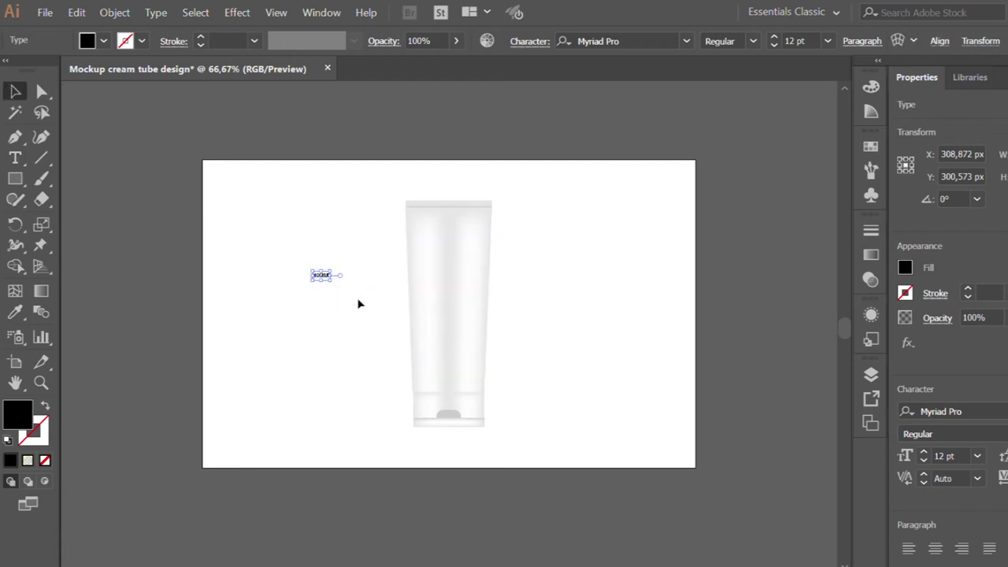
mouse_move(331, 281)
mouse_down()
mouse_move(365, 304)
mouse_move(453, 293)
mouse_up()
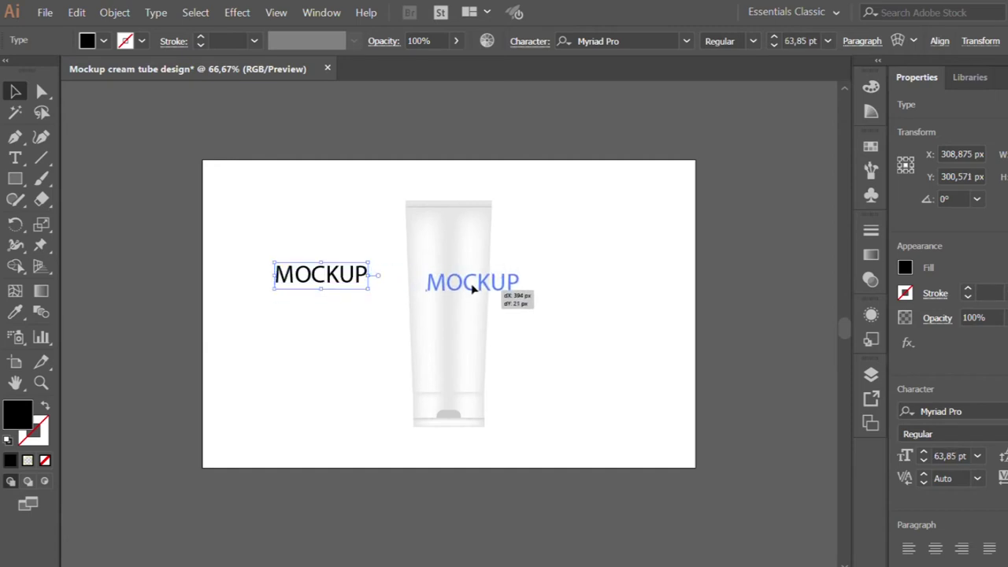
drag(454, 292, 456, 293)
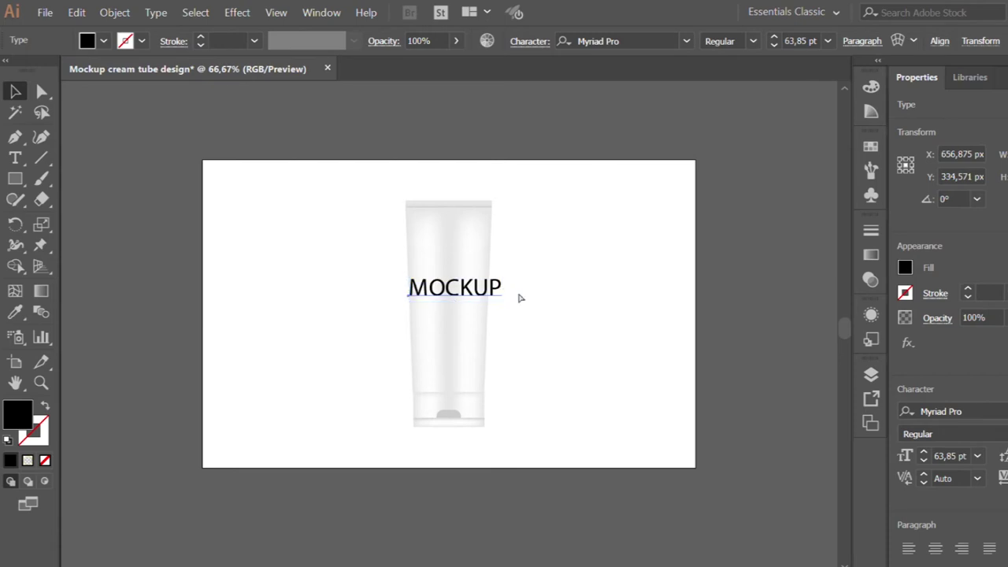
key(ctrl+plus)
key(ctrl+plus)
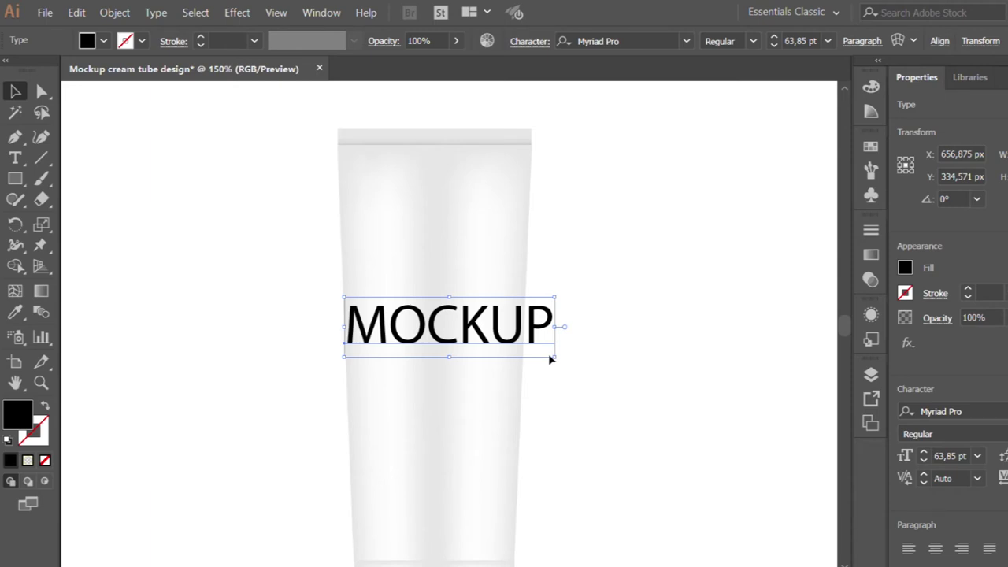
Shrink MOCKUP and add a duplicate line below it, retyped as 'DESIGN'
mouse_move(549, 356)
mouse_down()
mouse_move(434, 320)
mouse_move(441, 352)
mouse_up()
double_click(441, 354)
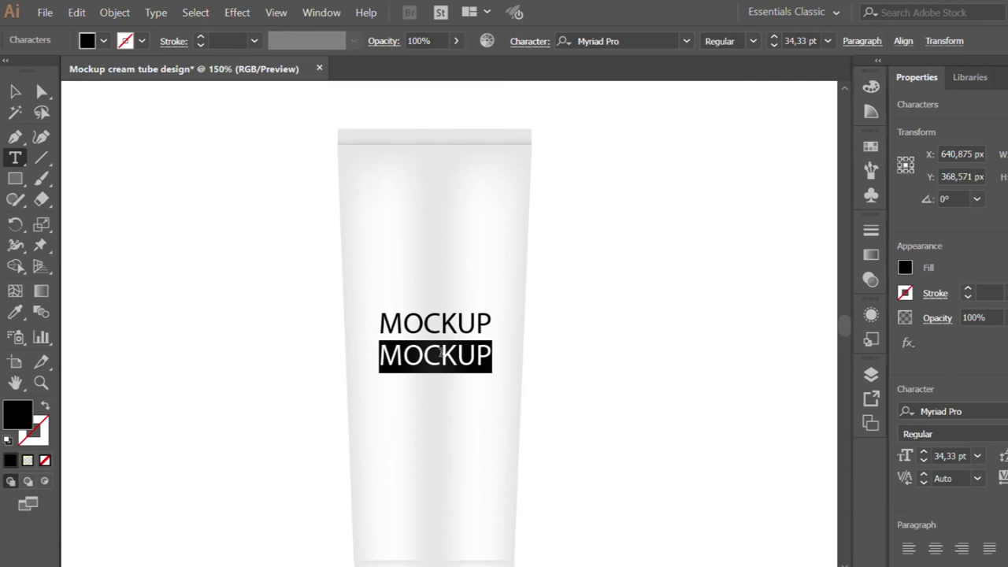
text(DESIGN)
click(15, 91)
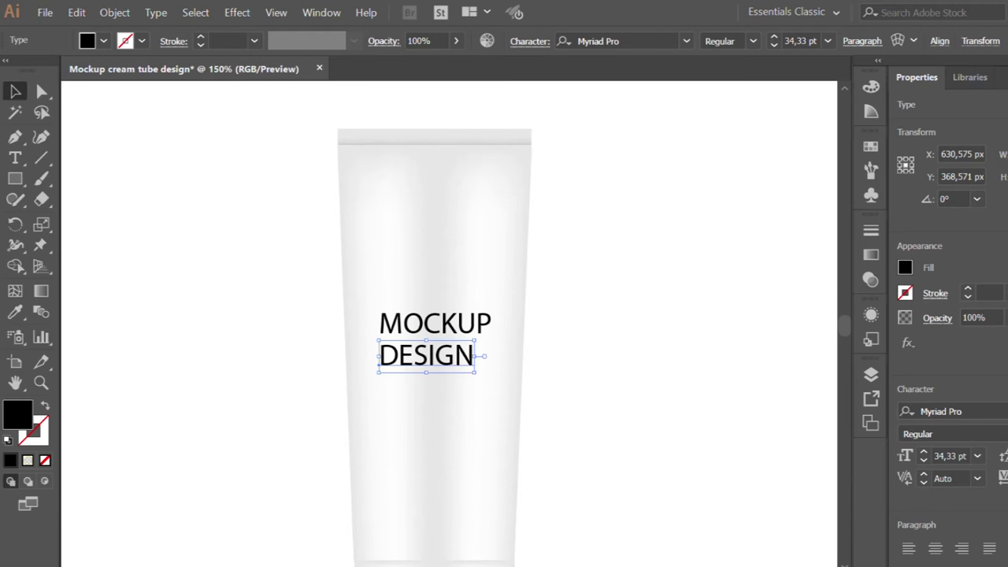
Tighten the letter spacing of DESIGN and MOCKUP and set both to Myriad Pro Bold
key(alt+Left)
key(alt+Left)
key(alt+Left)
click(466, 324)
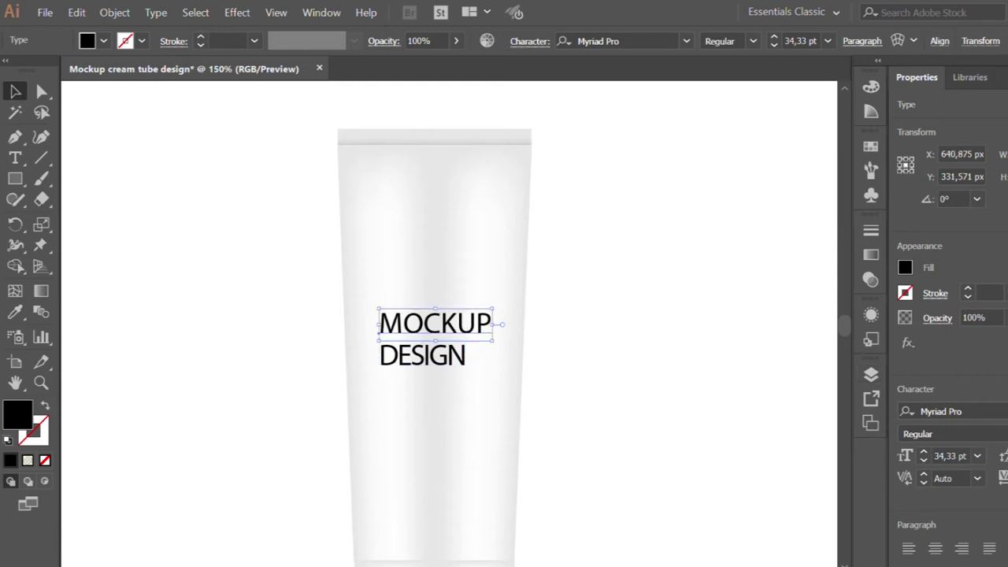
key(alt+Left)
key(alt+Left)
key(alt+Left)
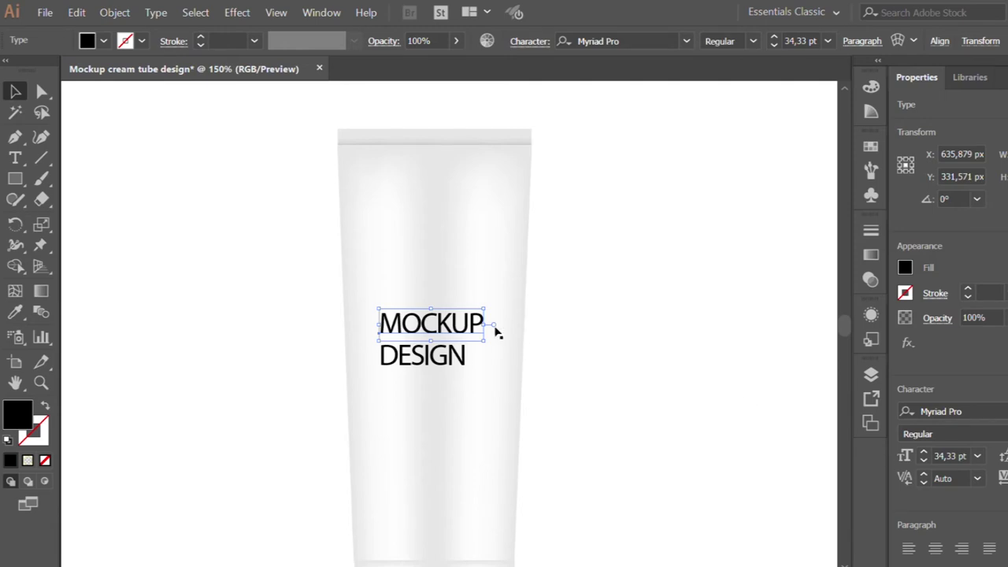
shift+click(432, 359)
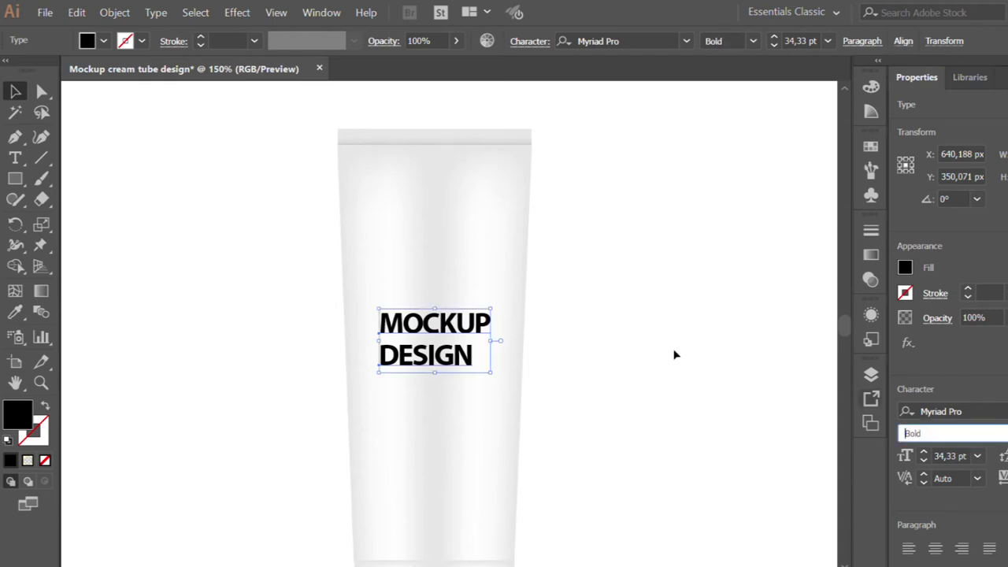
click(549, 347)
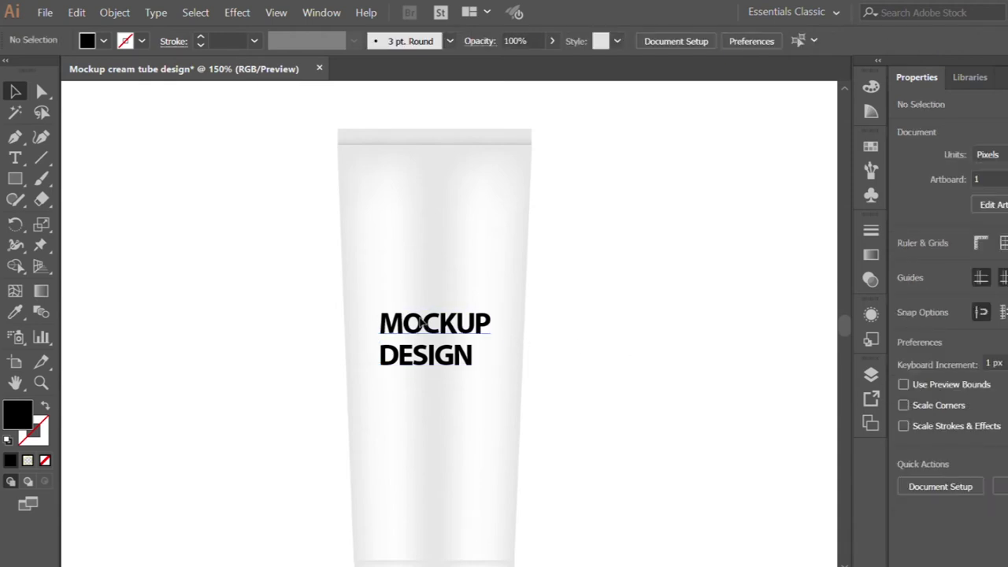
Convert the MOCKUP DESIGN text to outlines and centre it horizontally on the tube
click(422, 358)
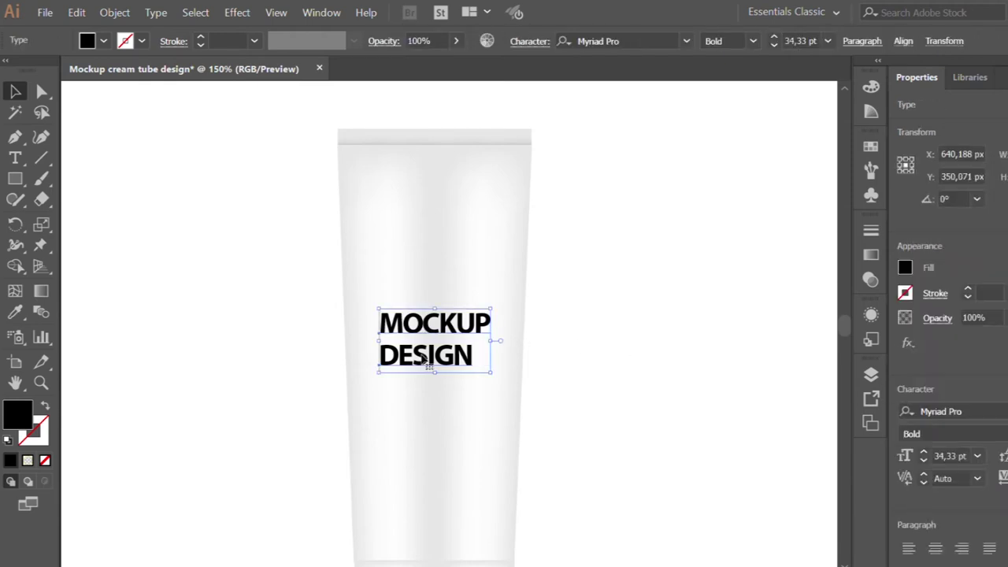
key(ctrl+shift+o)
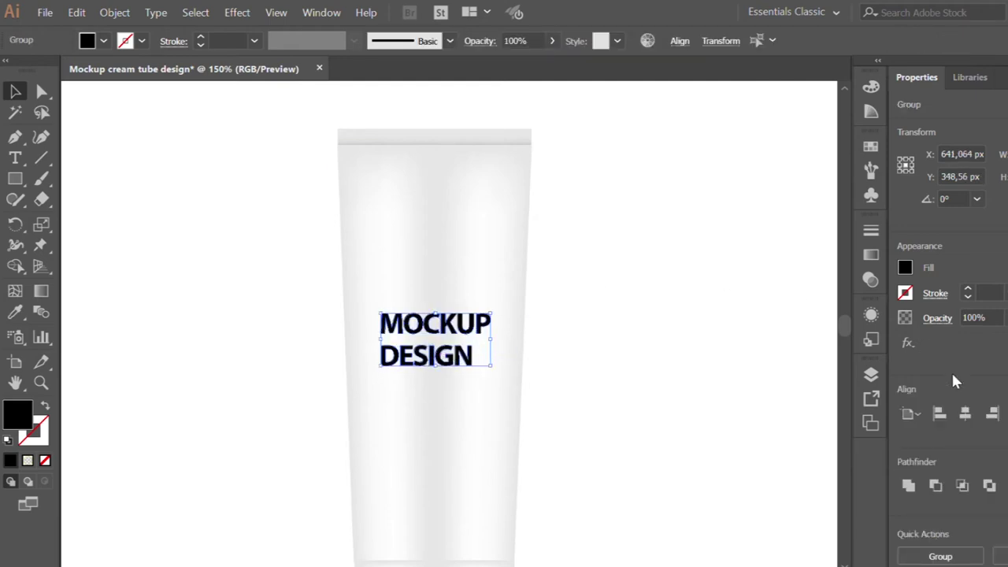
click(966, 413)
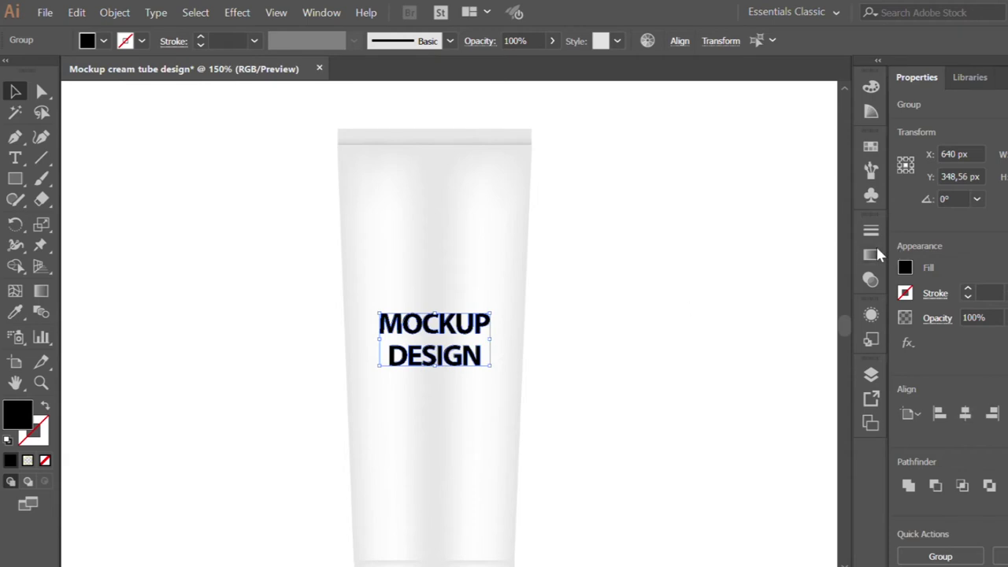
Fill the outlined text with a dark black gradient running vertically down the letters
drag(859, 256, 630, 338)
drag(630, 339, 639, 346)
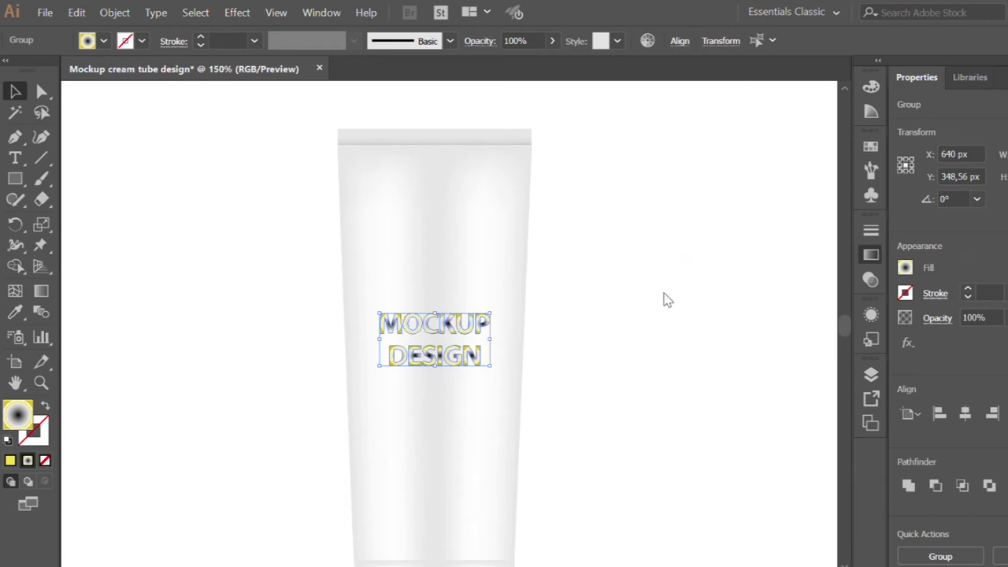
key(ctrl+z)
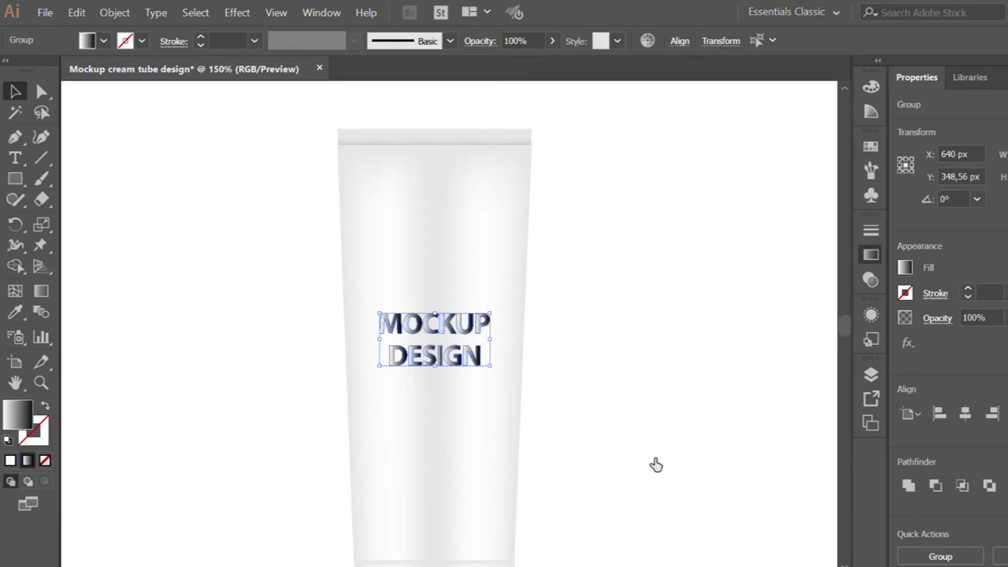
key(ctrl+z)
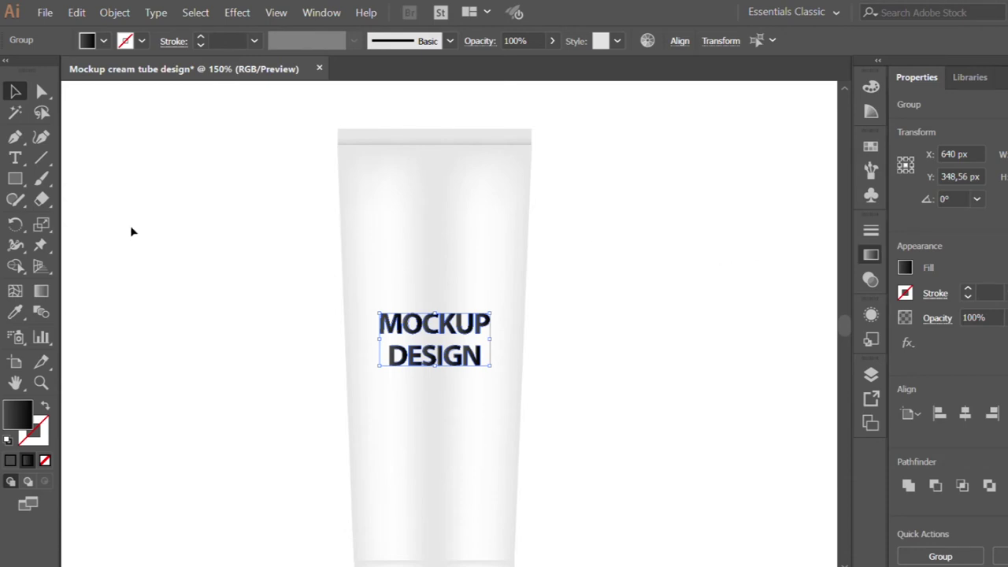
click(43, 289)
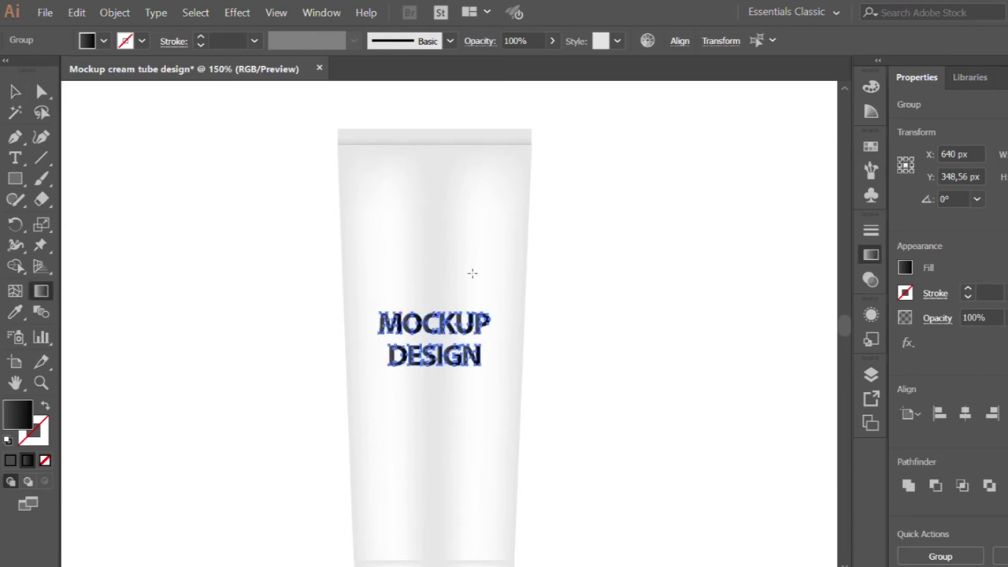
drag(471, 279, 429, 390)
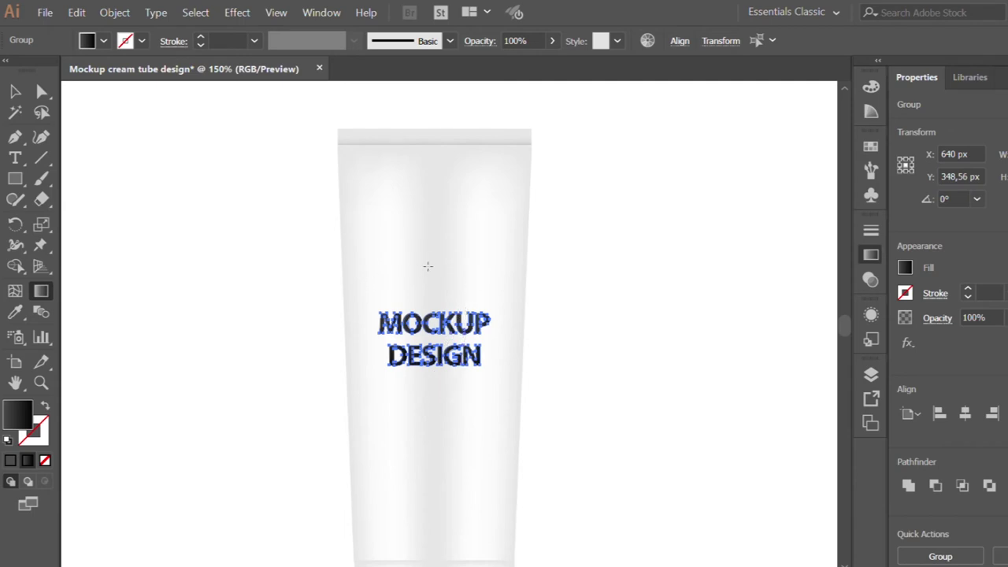
drag(436, 275, 435, 376)
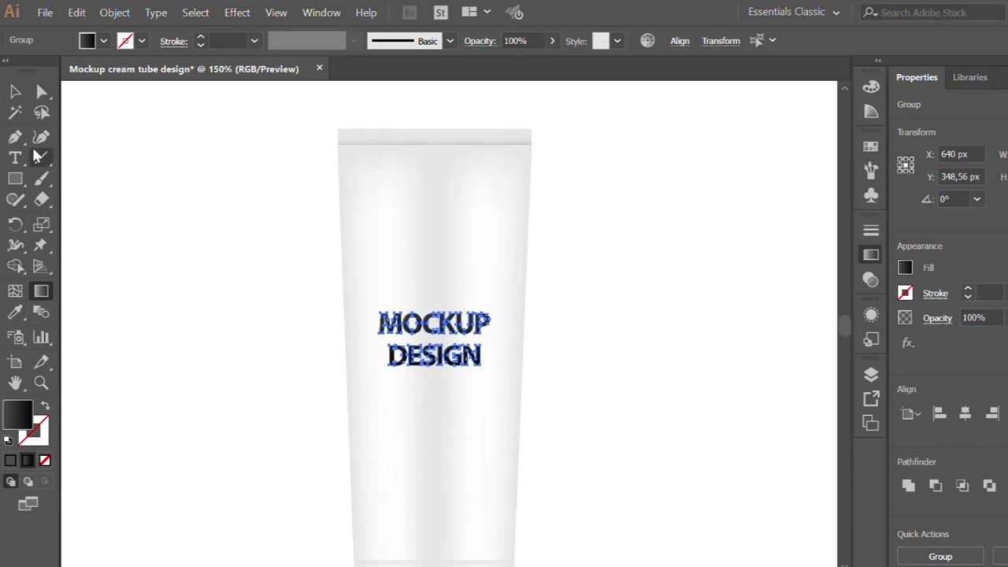
click(4, 90)
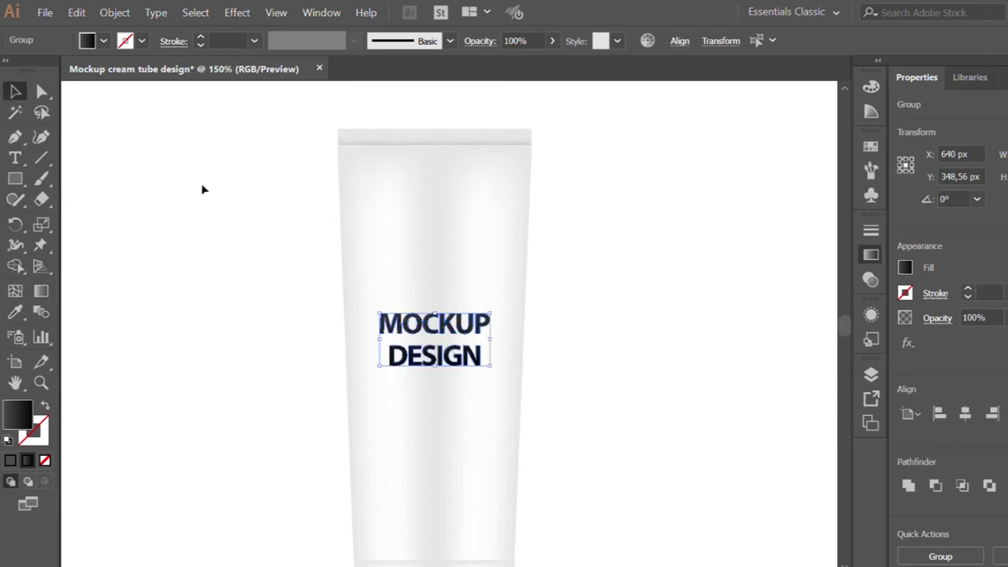
click(258, 235)
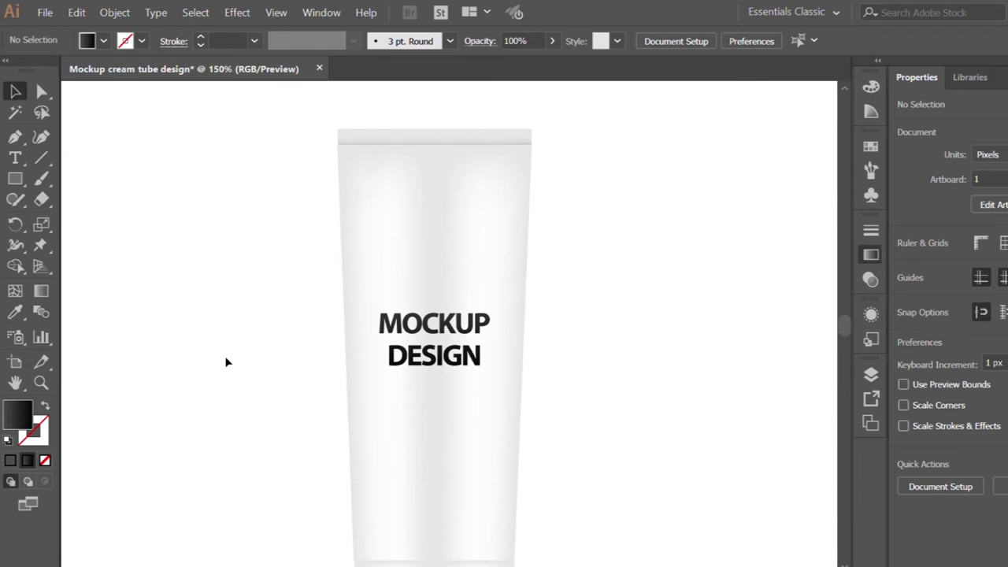
Group the cream tube and its MOCKUP DESIGN label into one object
key(ctrl+minus)
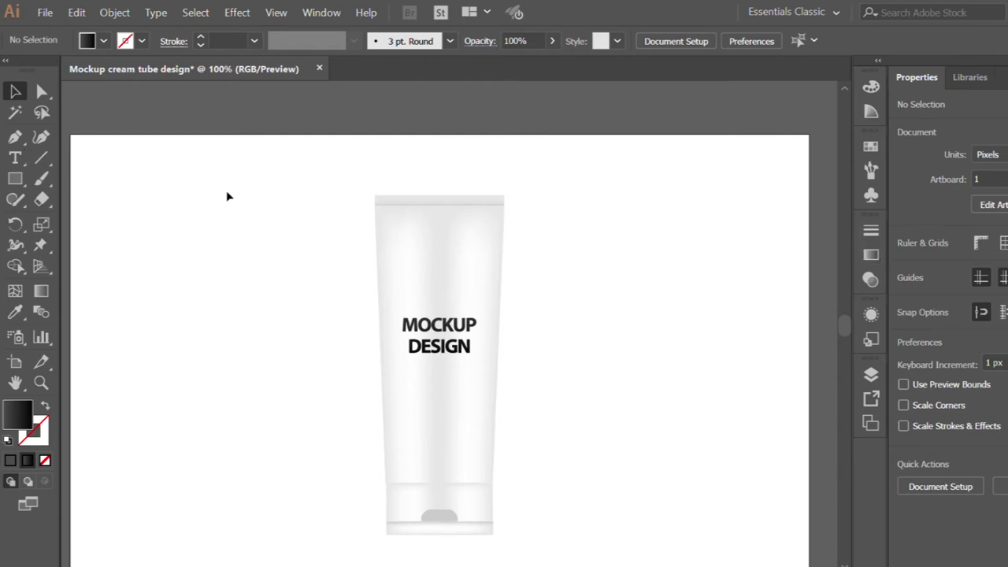
key(ctrl+minus)
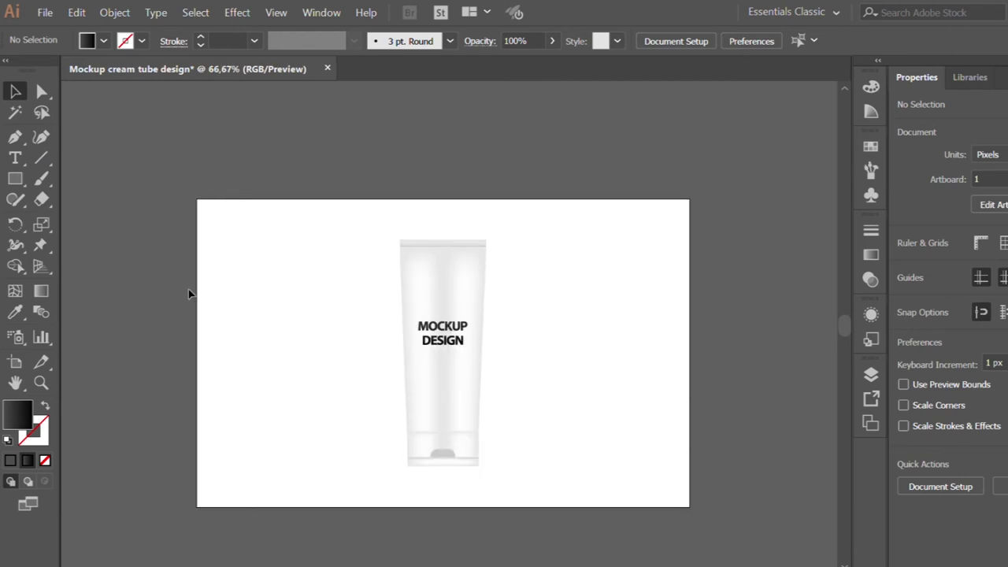
drag(368, 214, 512, 479)
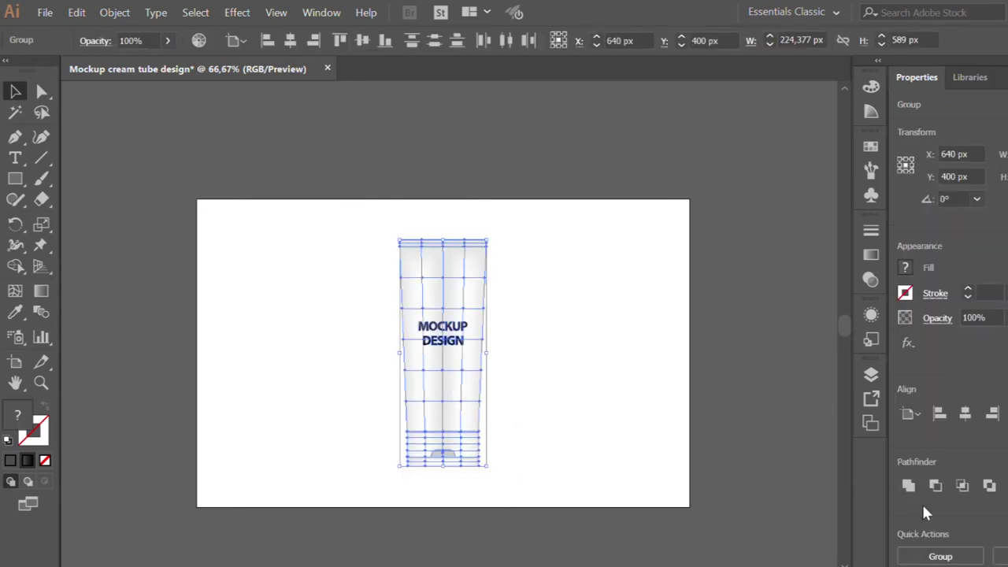
click(937, 556)
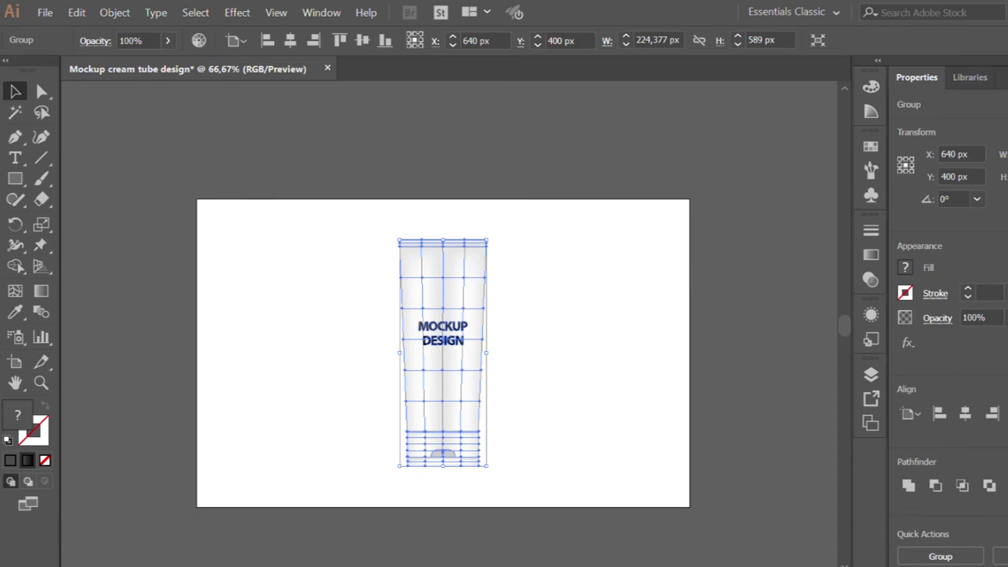
click(575, 401)
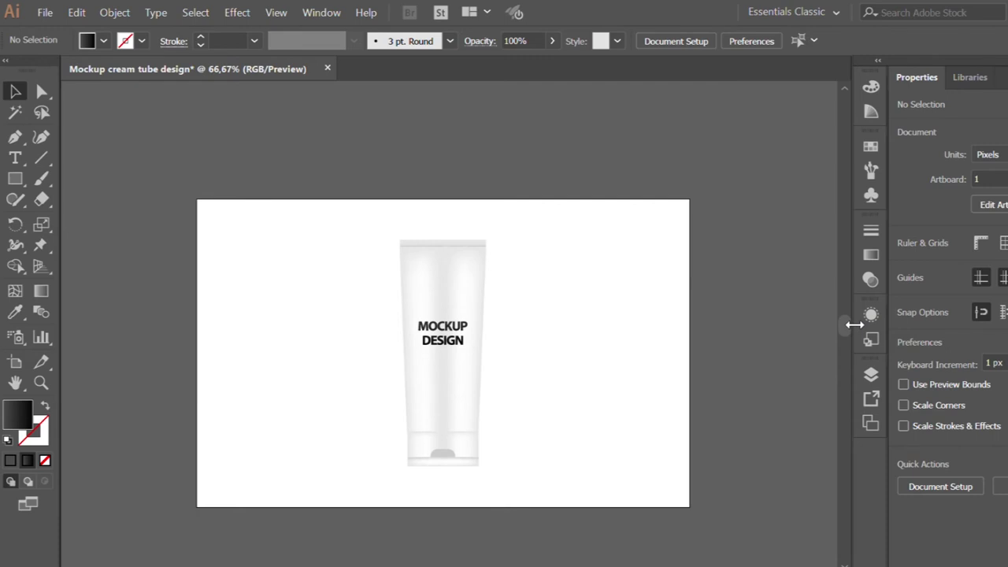
scroll(839, 325, down, 2)
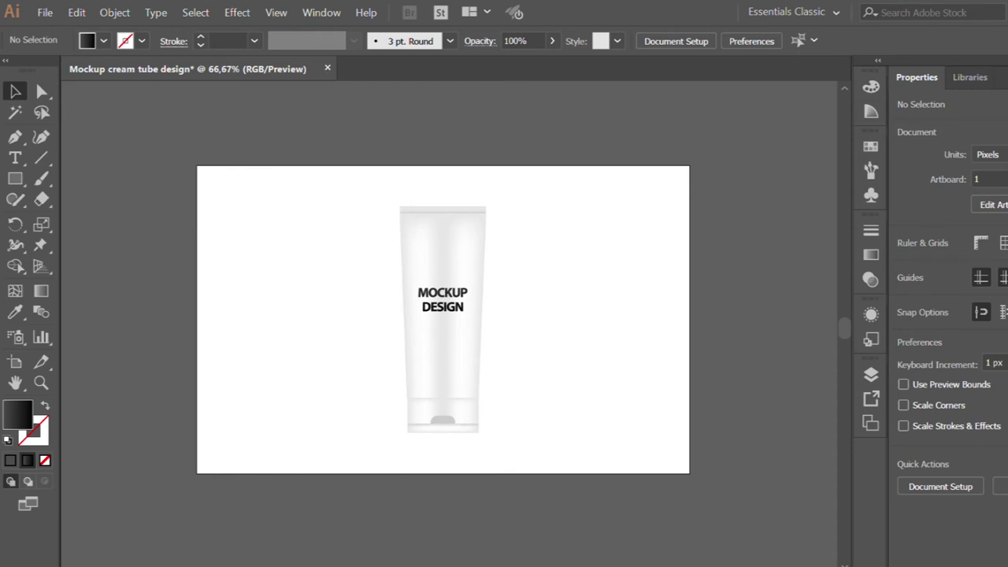
click(8, 177)
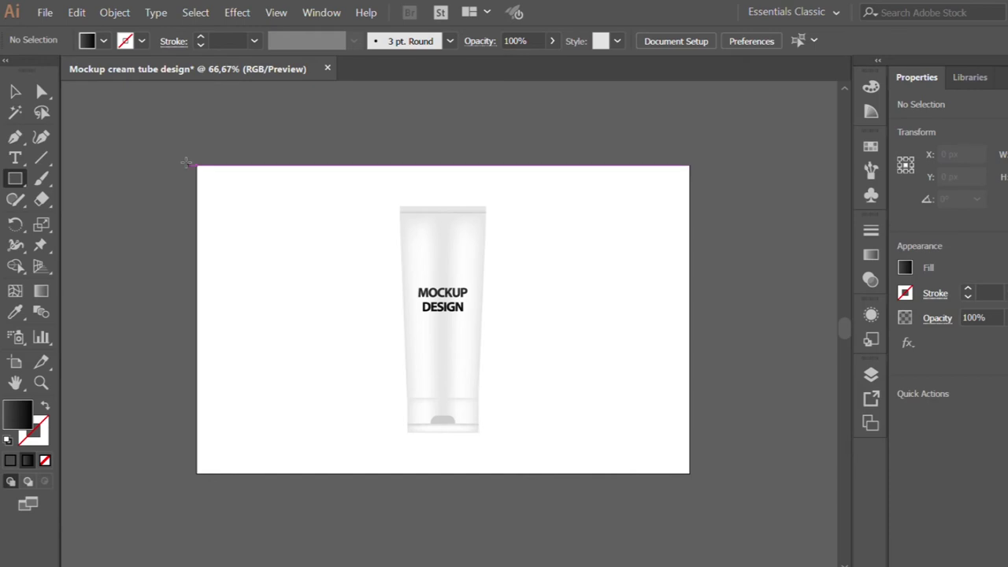
Draw a backdrop rectangle over the upper artboard and send it behind the tube
drag(193, 163, 689, 414)
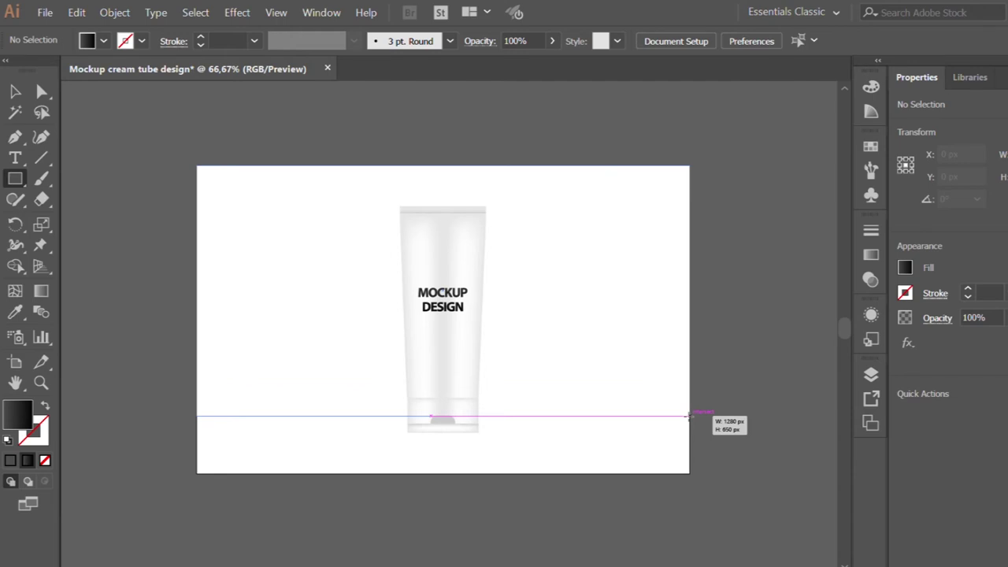
drag(689, 415, 689, 415)
key(v)
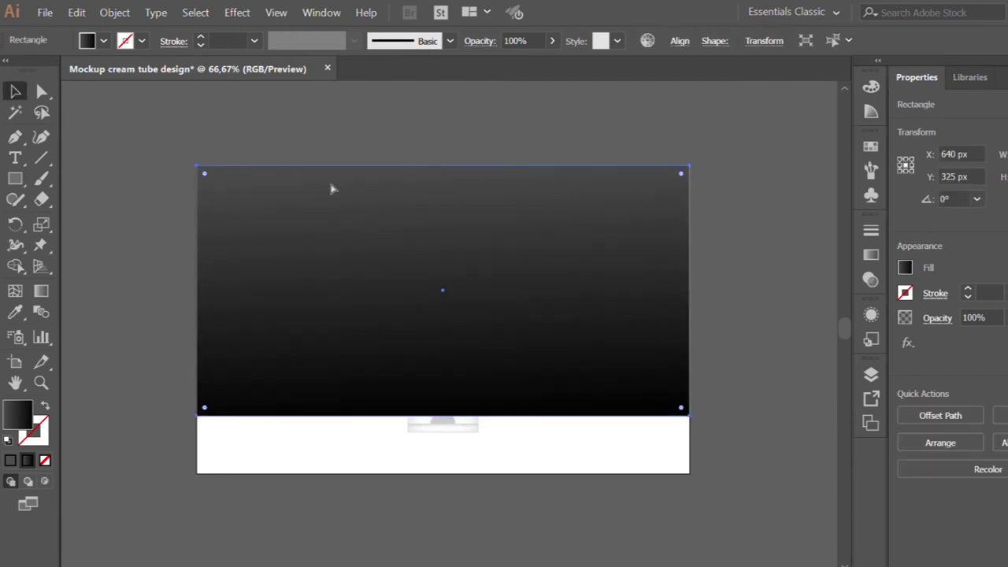
key(ctrl+shift+bracketleft)
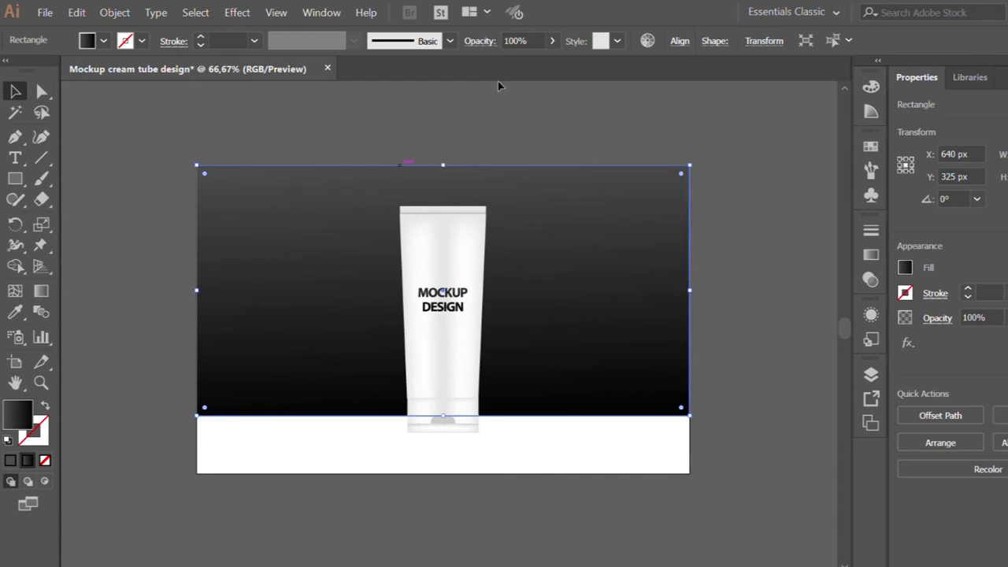
Recolour the backdrop gradient stops from light pink to deep pink
click(861, 254)
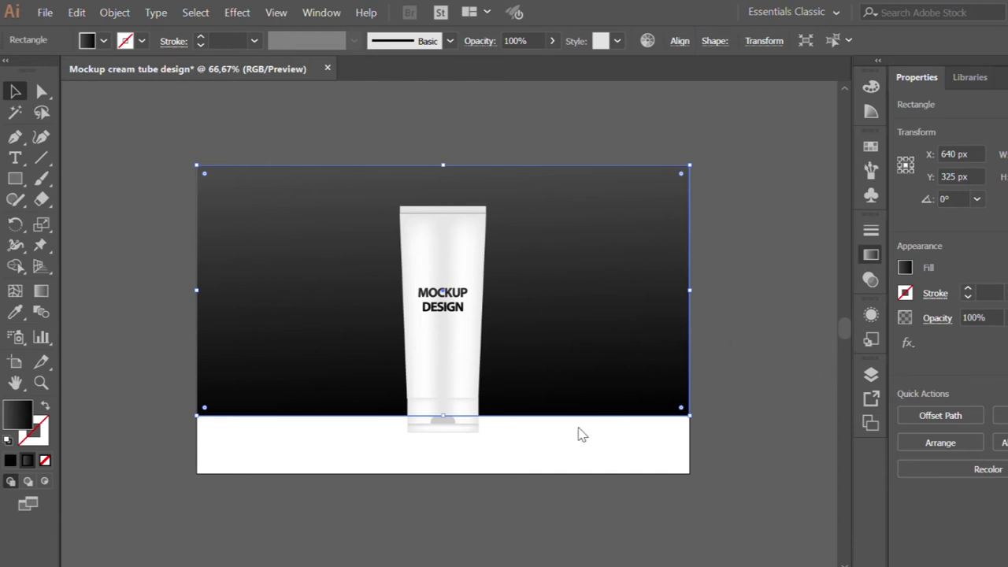
click(715, 534)
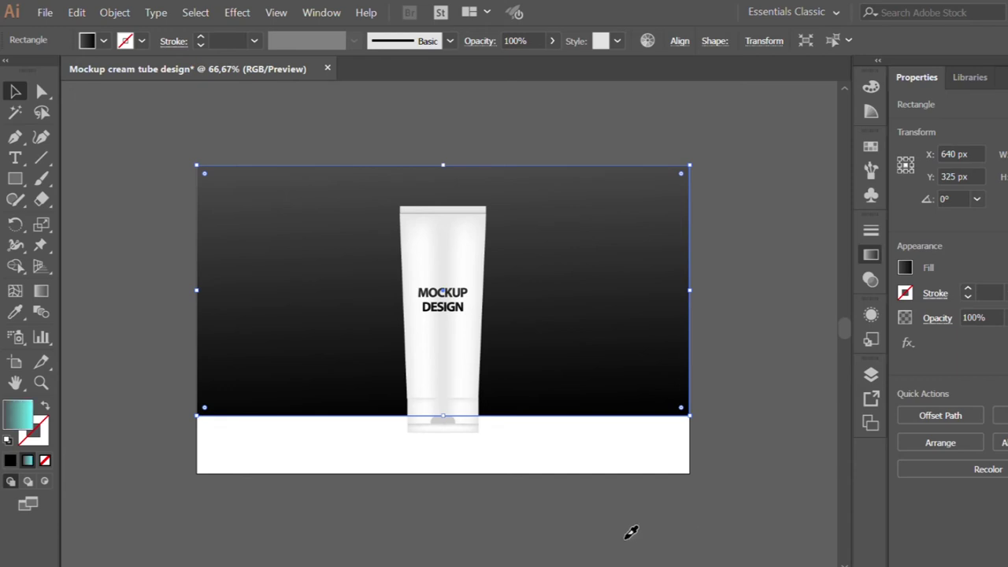
drag(633, 533, 567, 527)
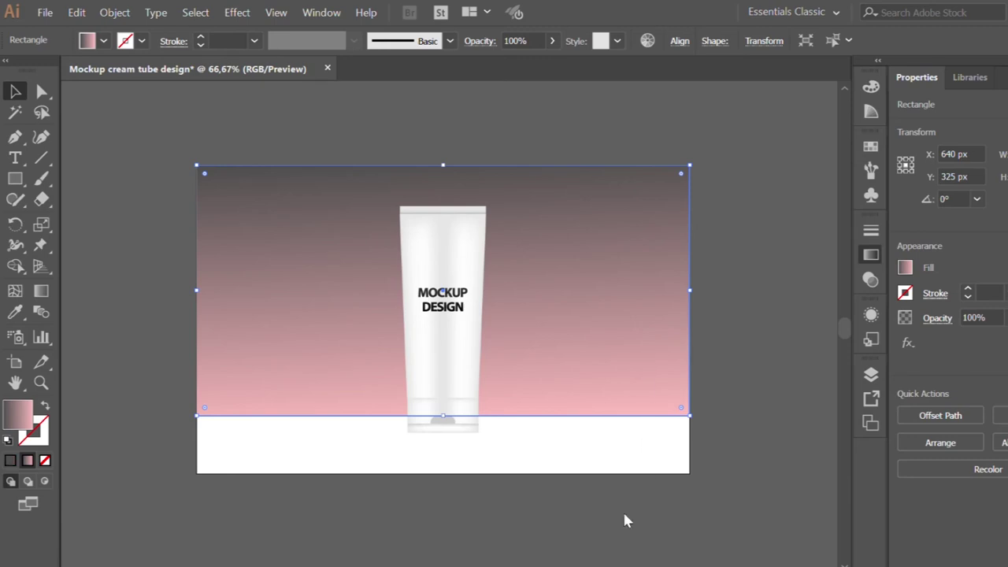
drag(646, 533, 614, 532)
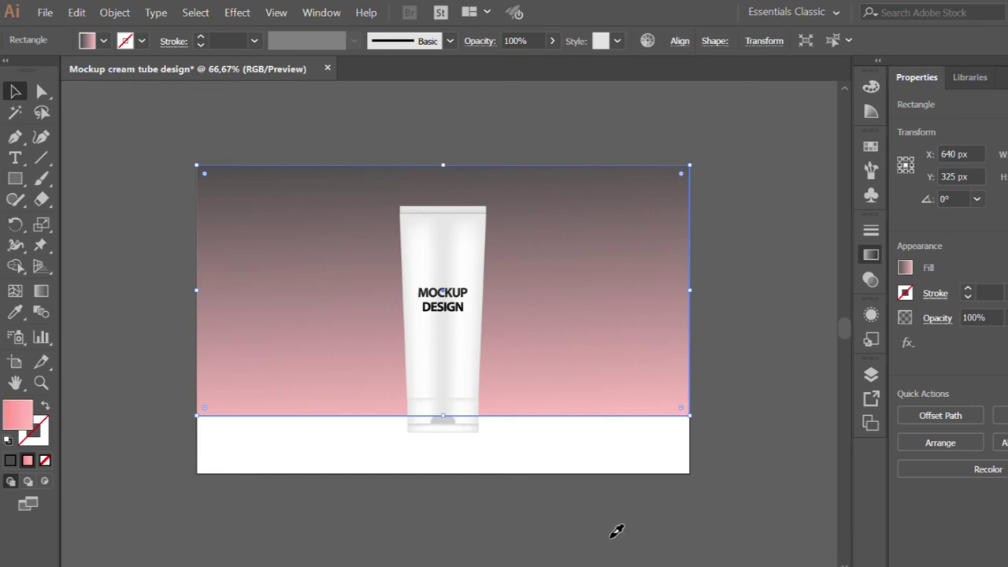
drag(613, 531, 797, 539)
click(797, 539)
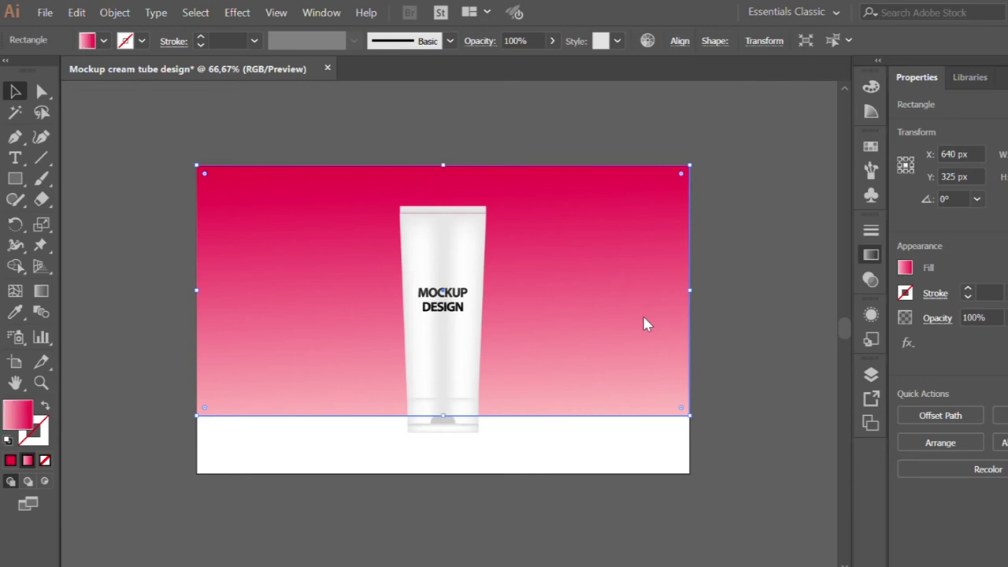
click(339, 132)
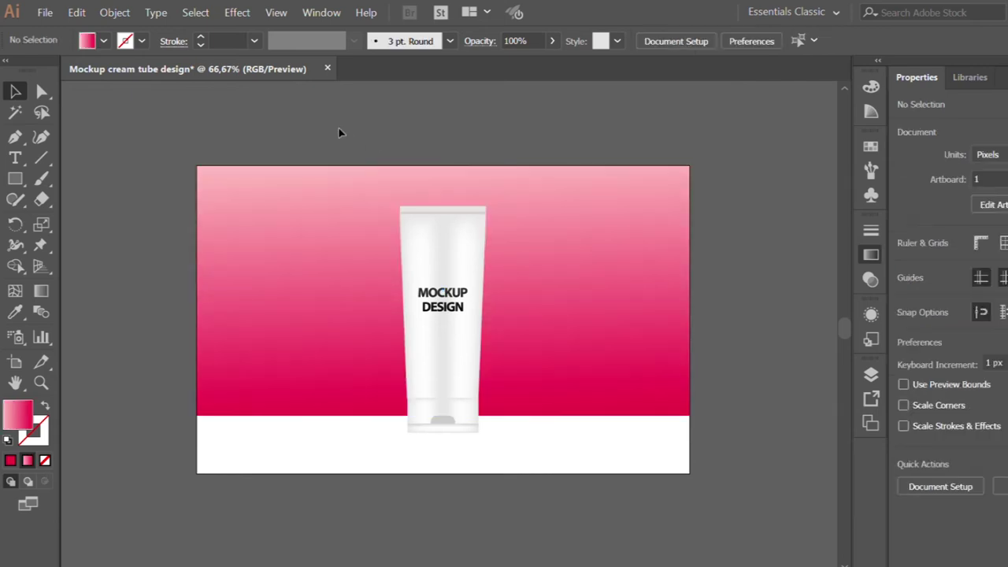
Draw a 1280×160 px rectangle over the floor strip and send it behind the tube
click(6, 177)
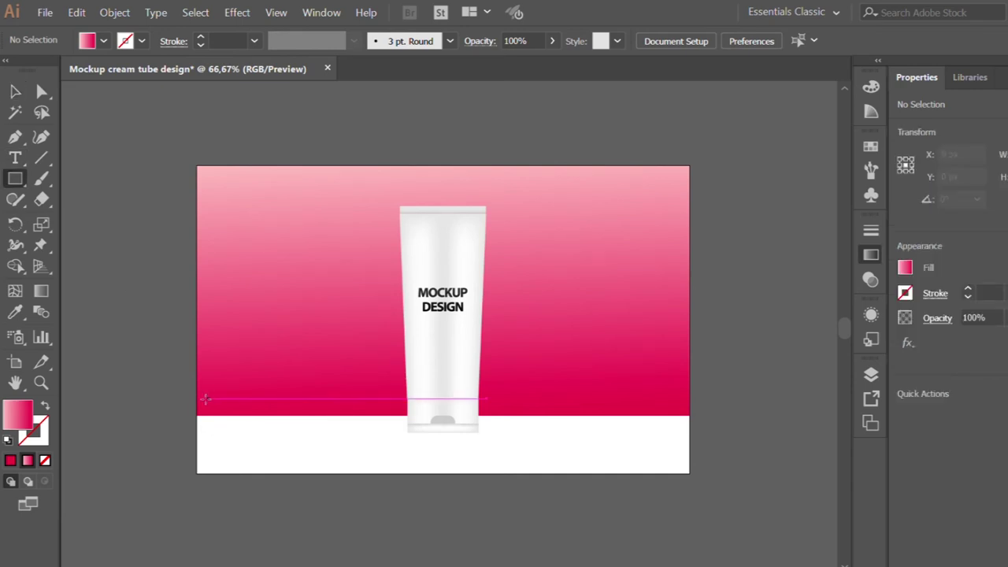
drag(190, 414, 689, 474)
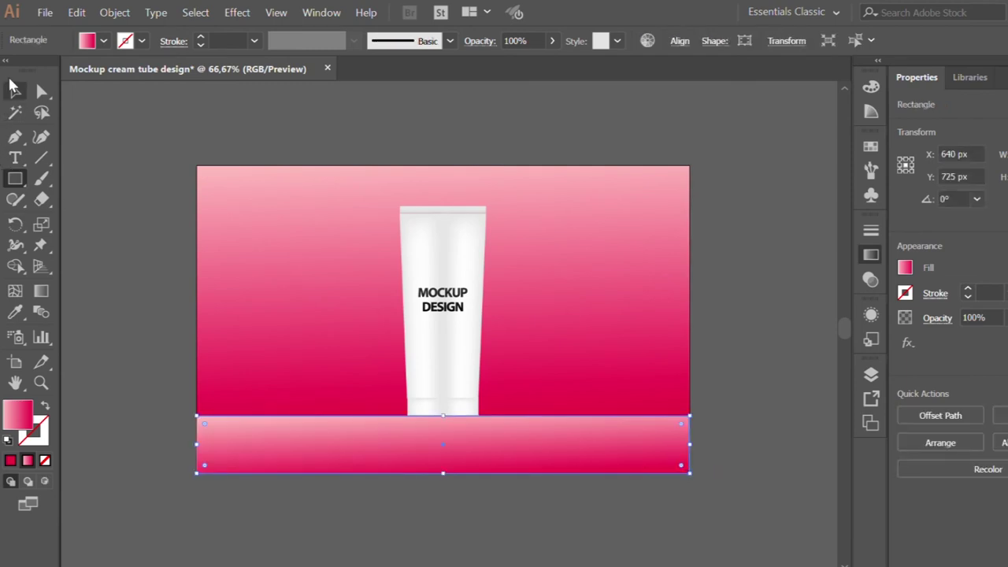
click(15, 92)
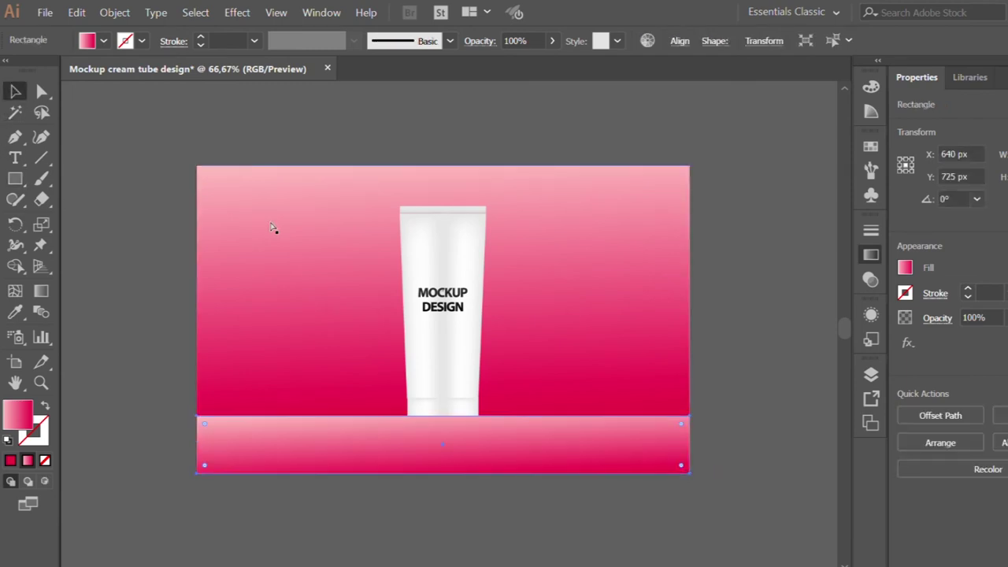
key(ctrl+bracketleft)
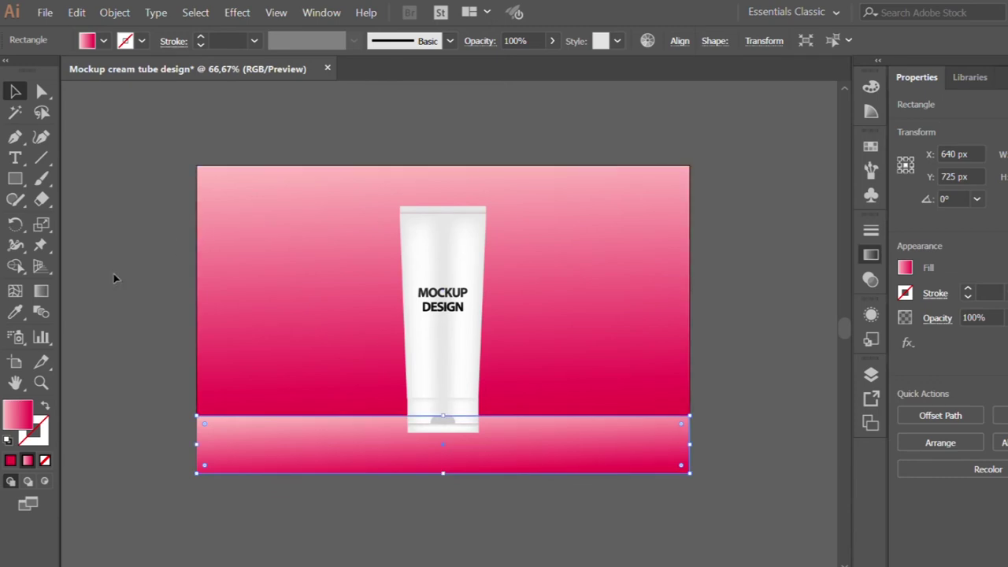
click(113, 274)
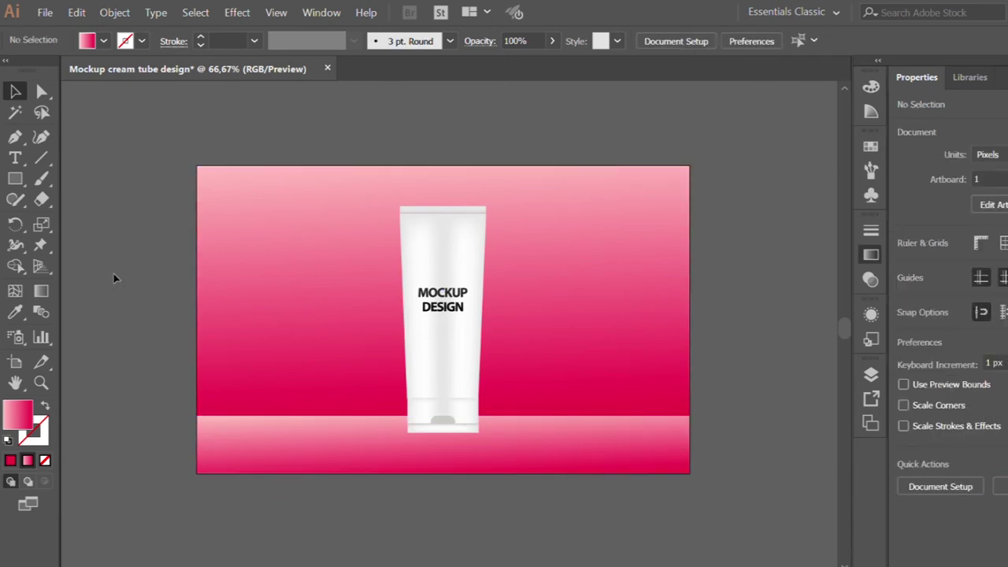
Make the floor rectangle's pink gradient run vertically with a shorter spread
click(312, 429)
click(41, 290)
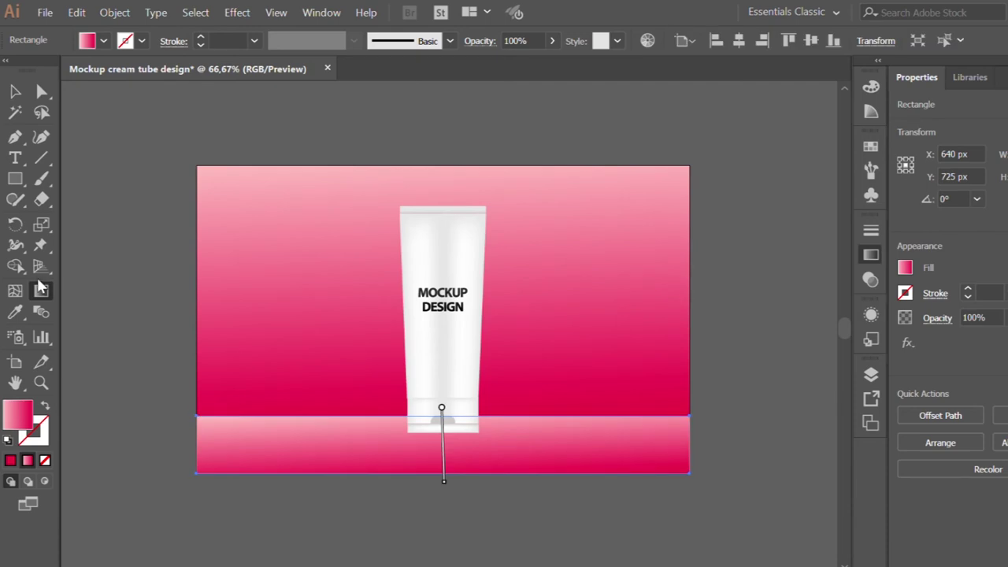
drag(440, 481, 448, 566)
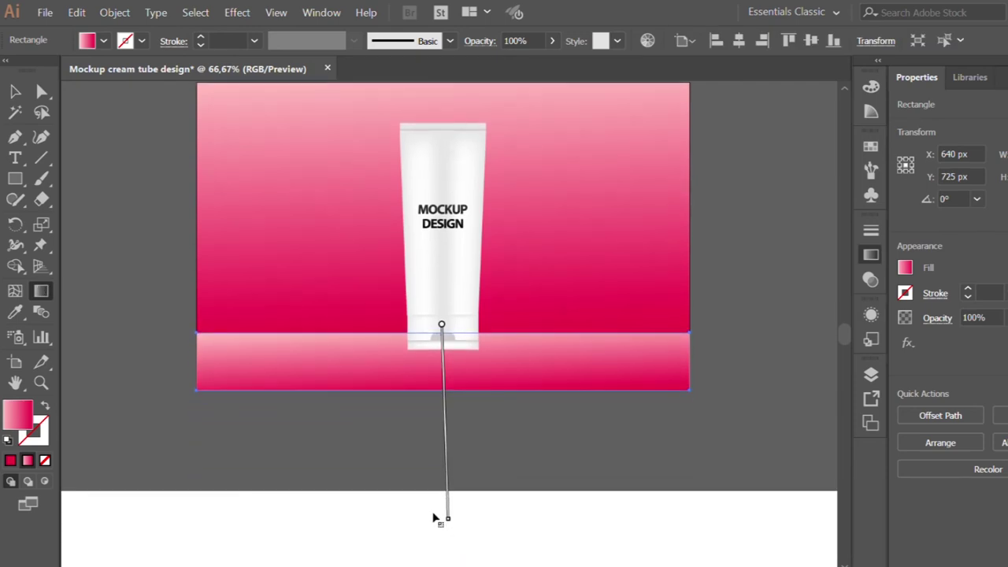
drag(448, 566, 442, 519)
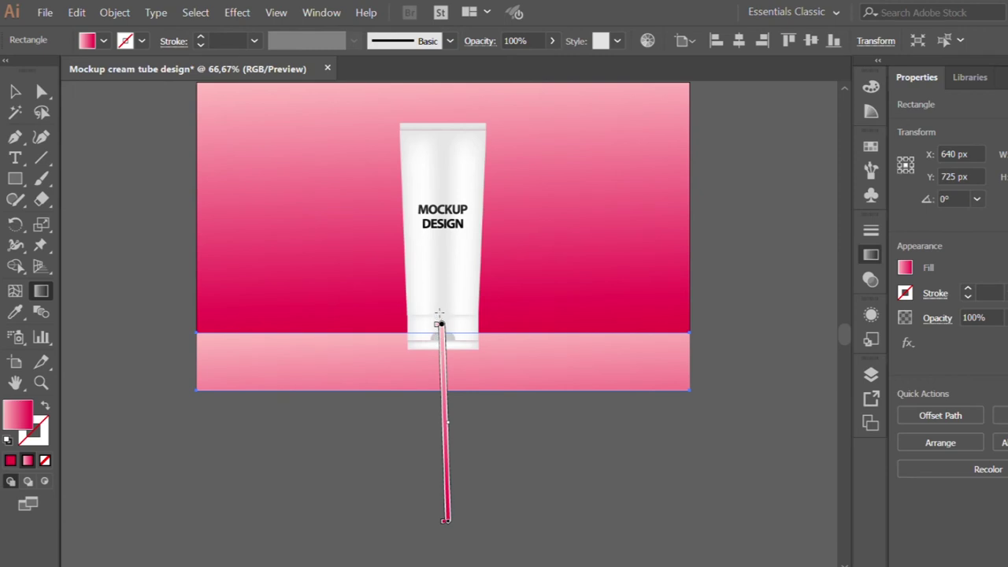
drag(447, 523, 442, 523)
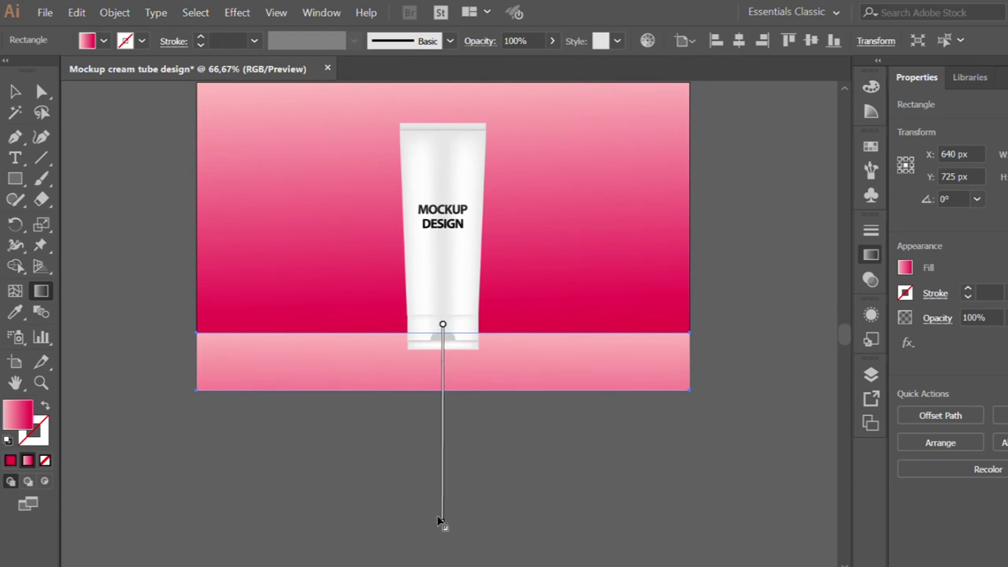
drag(440, 523, 441, 490)
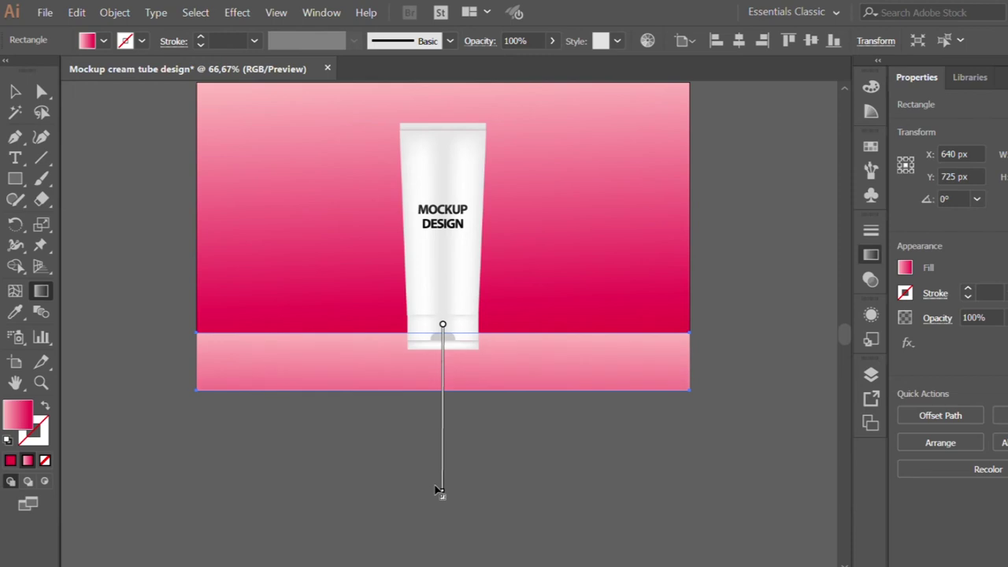
key(v)
click(153, 187)
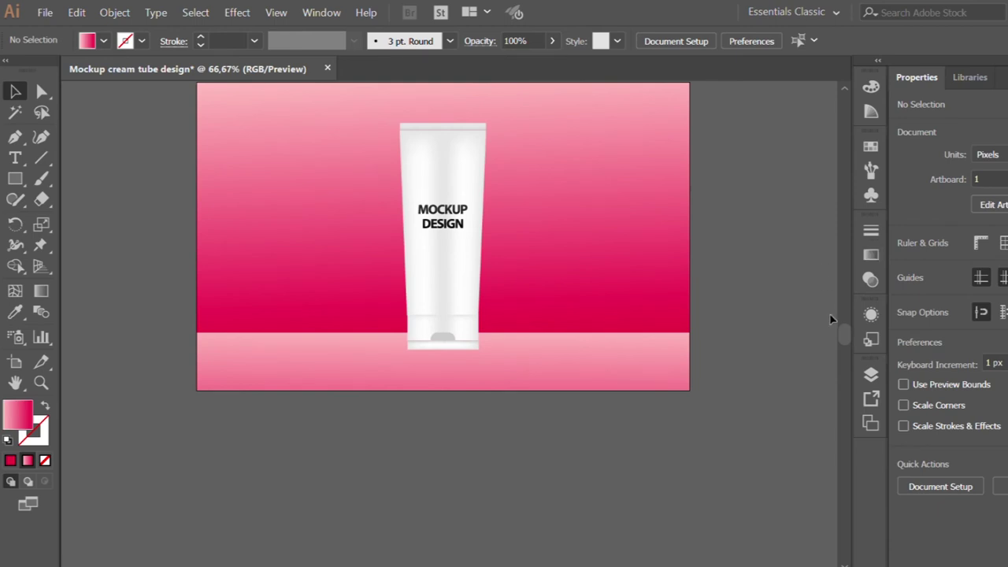
scroll(840, 328, up, 2)
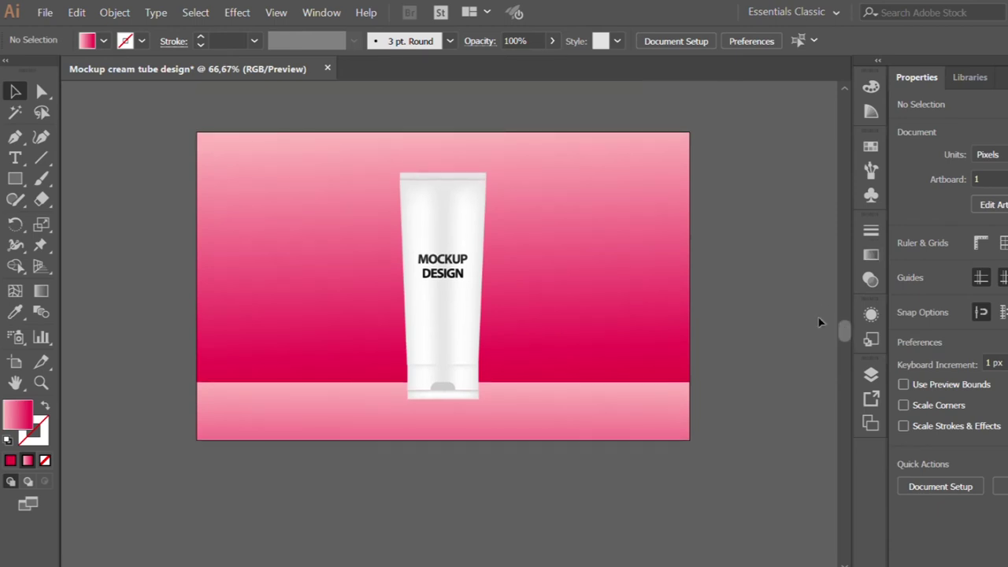
Straighten the backdrop gradient vertically and stretch it below the artboard for a lighter base
click(606, 270)
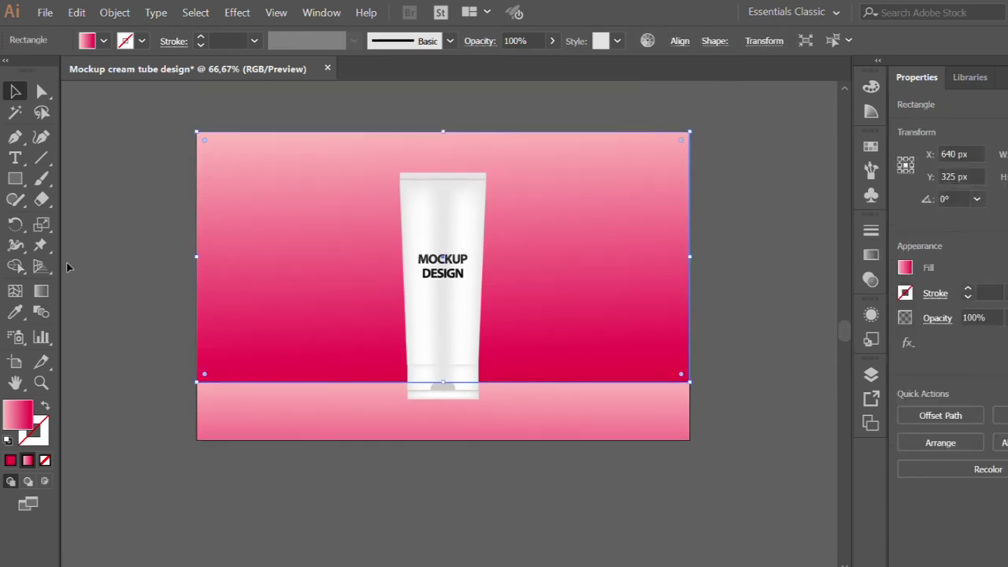
click(41, 291)
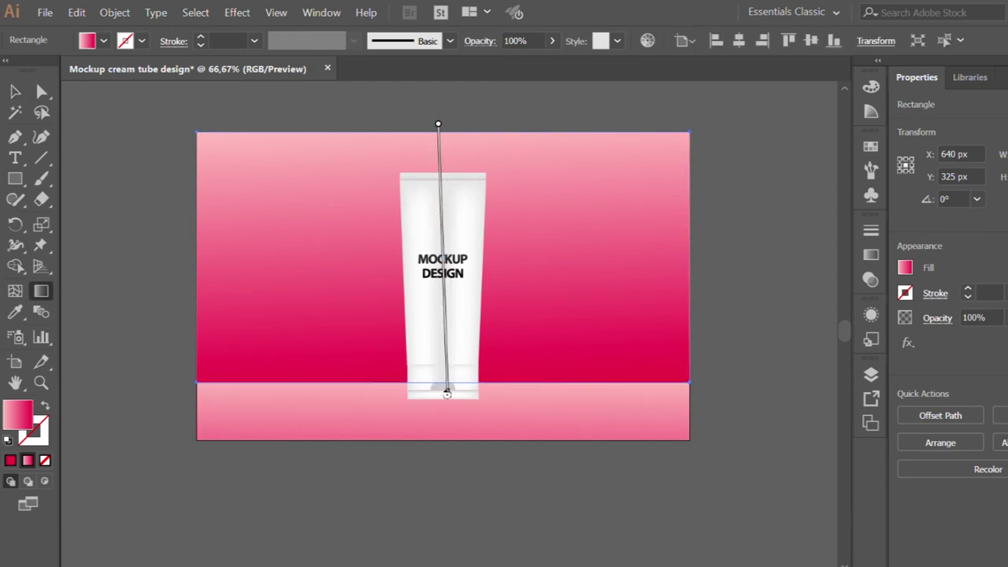
drag(446, 393, 436, 393)
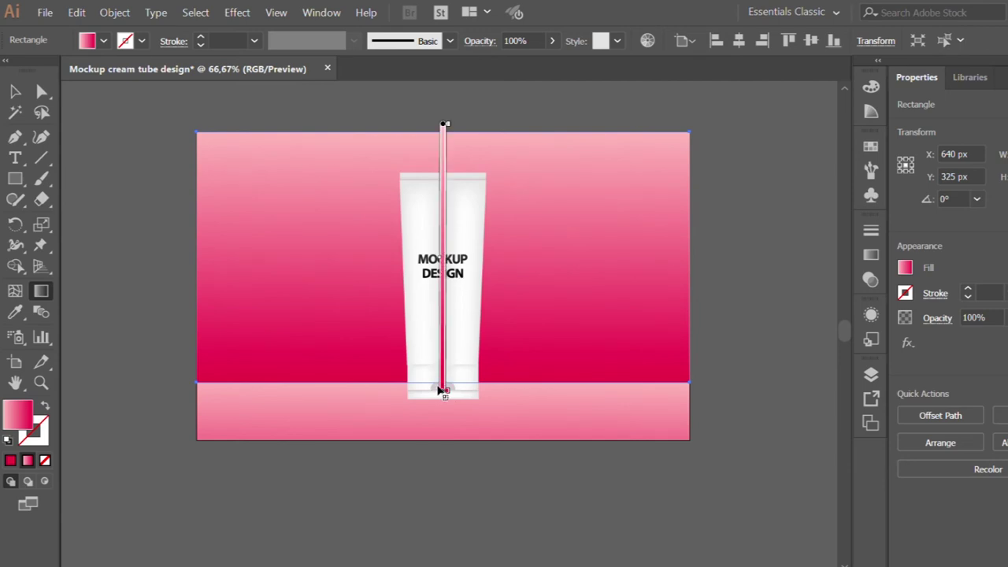
drag(438, 390, 442, 498)
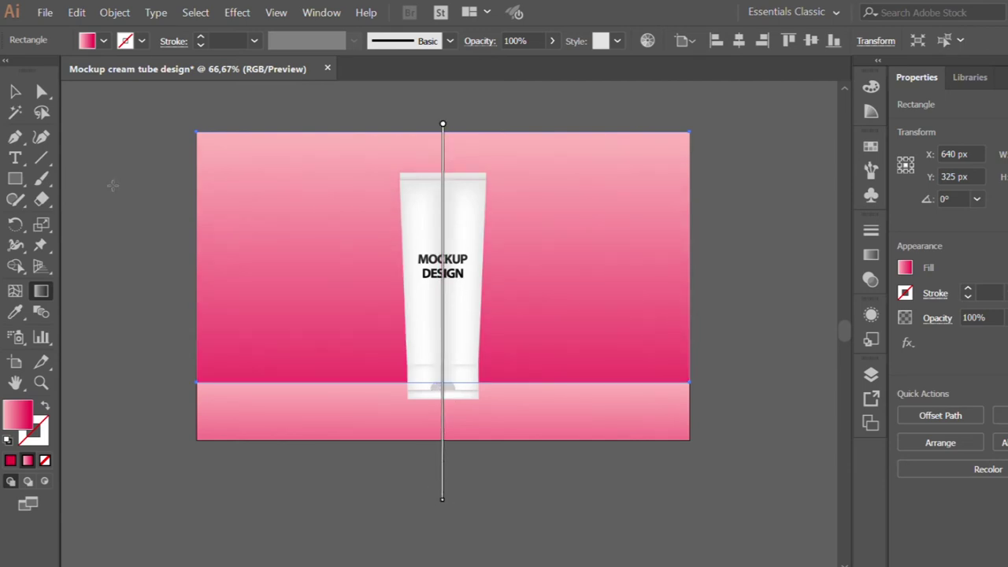
click(14, 92)
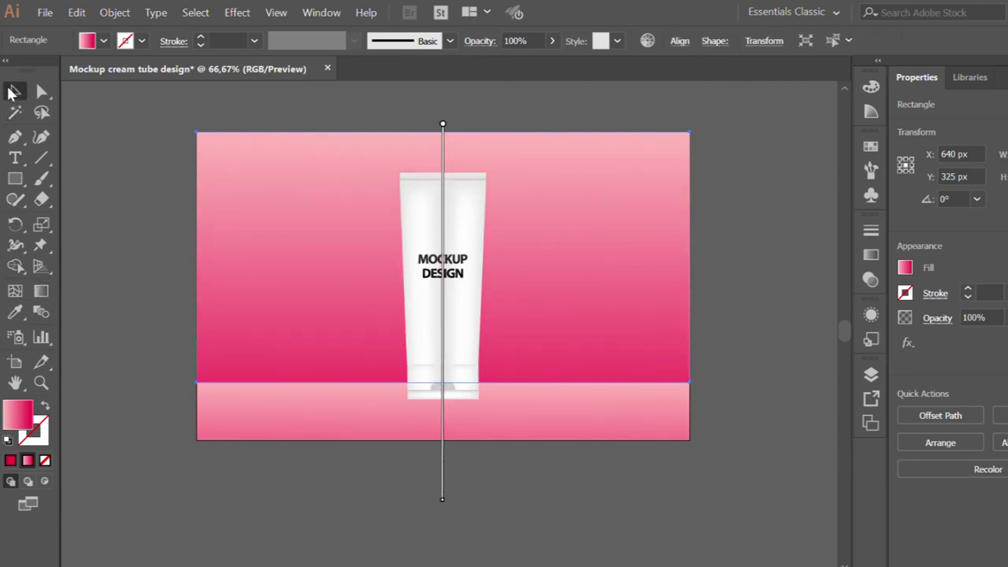
click(122, 182)
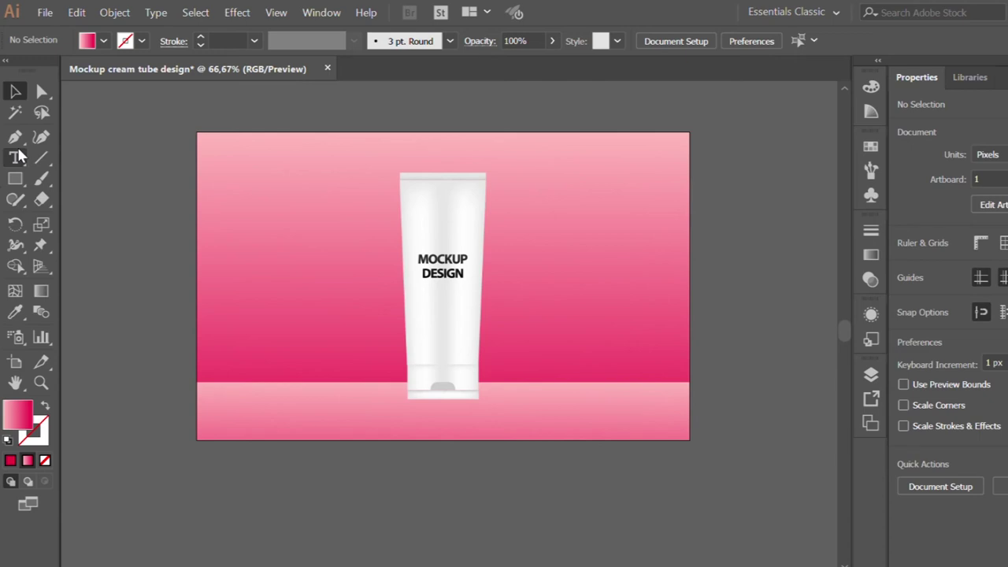
Draw a thin flat ellipse across the tube's base and move it below the artboard, keeping its grey fill
click(14, 180)
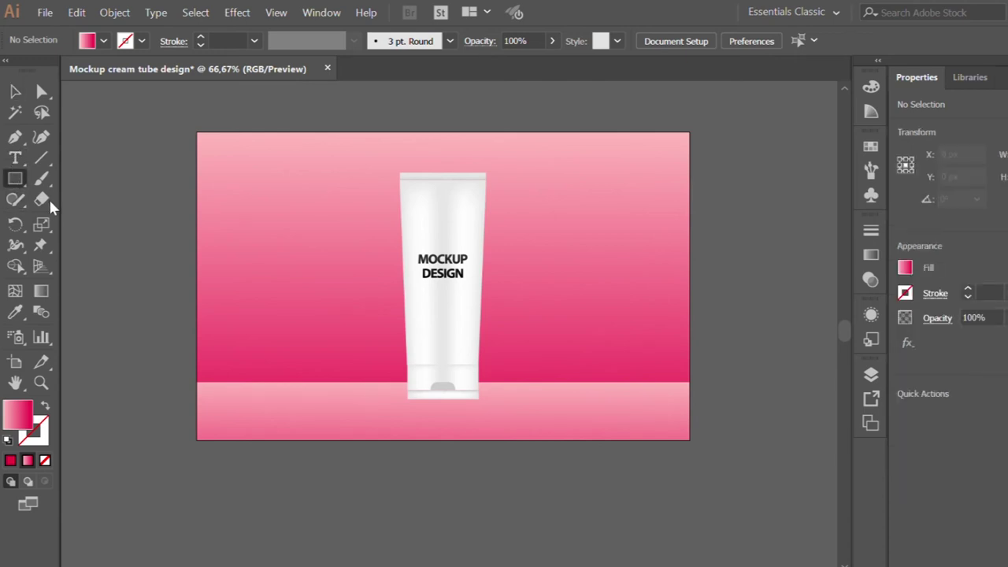
key(l)
drag(246, 334, 463, 332)
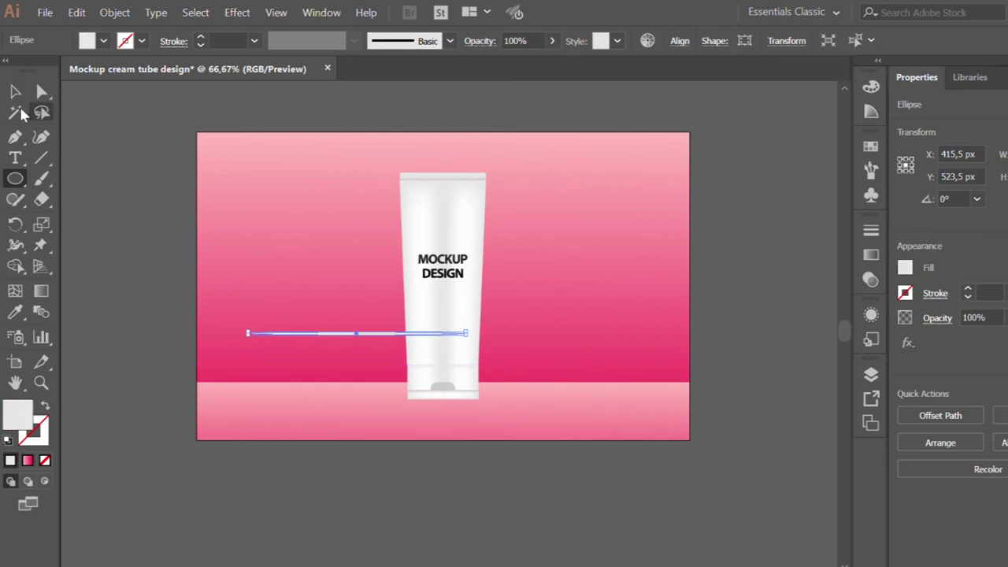
click(15, 91)
drag(370, 331, 463, 464)
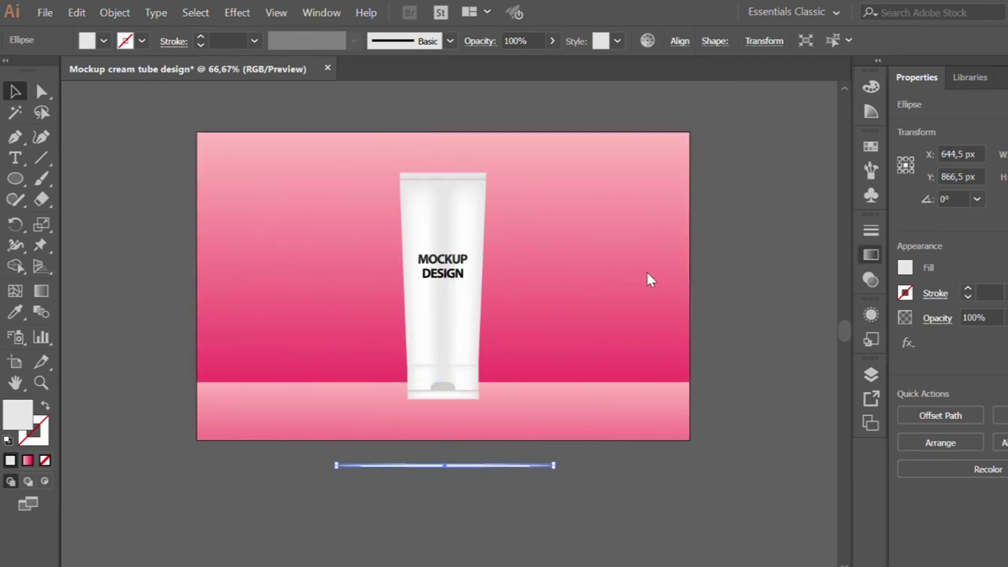
click(643, 354)
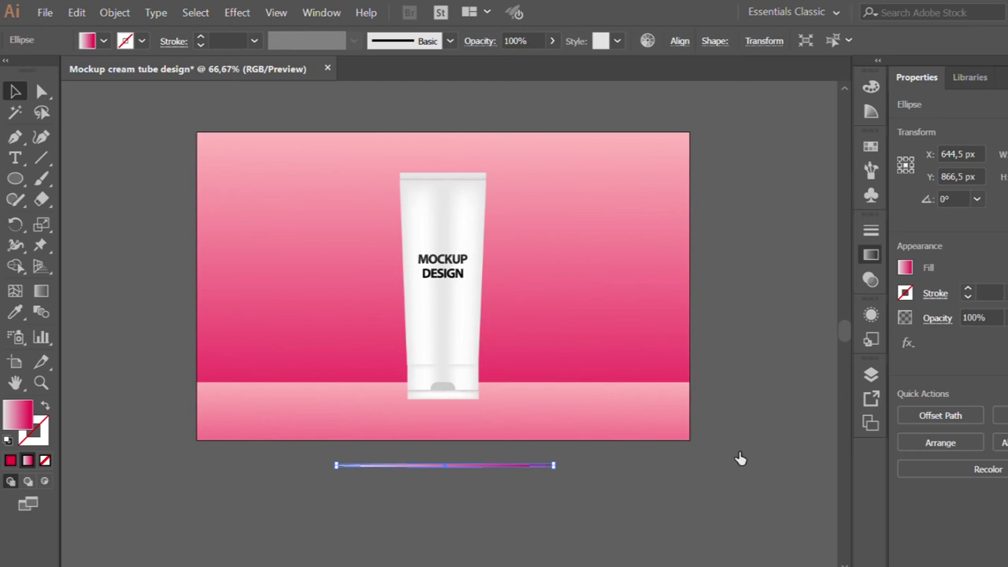
key(ctrl+z)
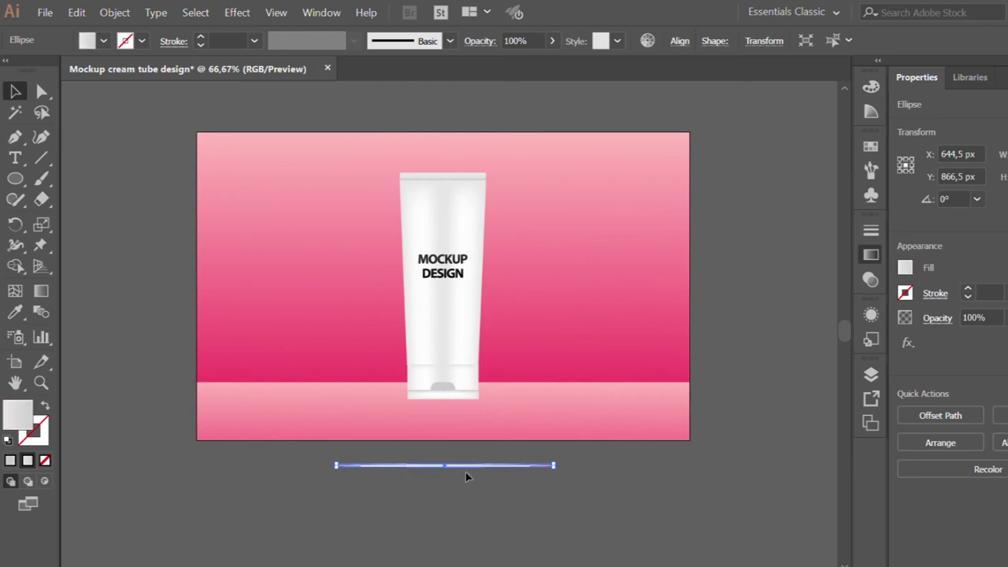
click(729, 277)
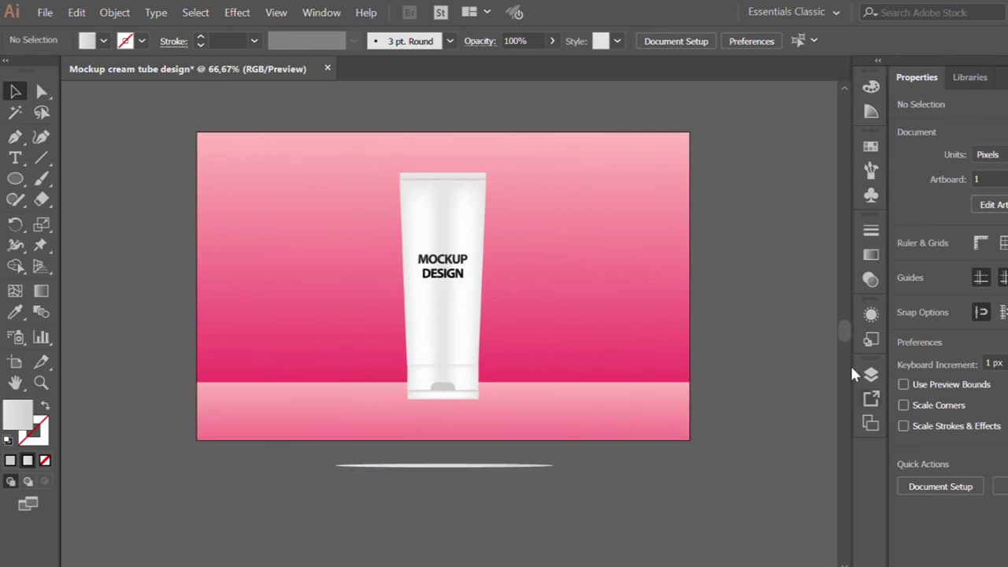
Alt-drag a copy of the ellipse about 42 px lower to X 644.5, Y 926.5 and zoom to 150%
drag(842, 329, 843, 337)
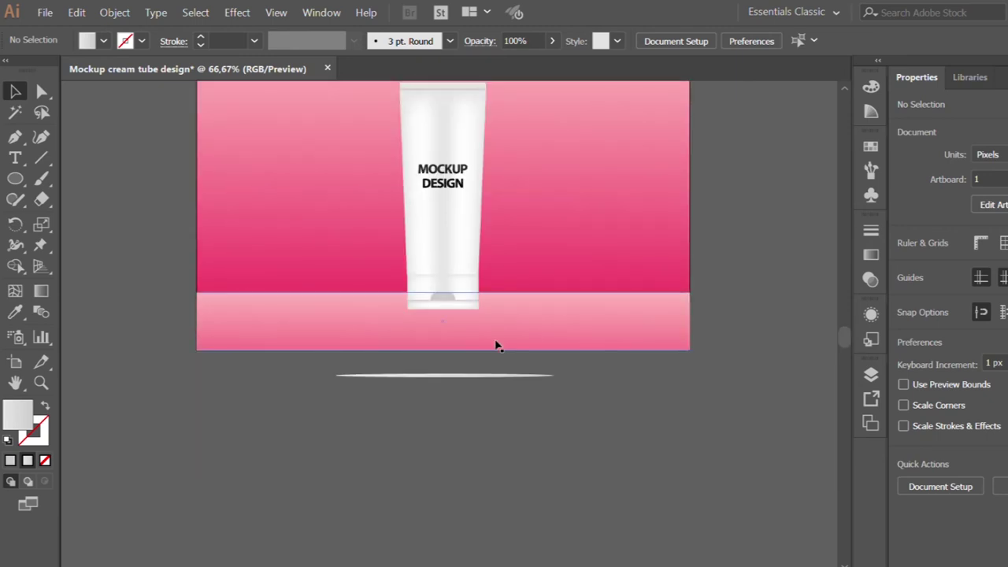
click(15, 137)
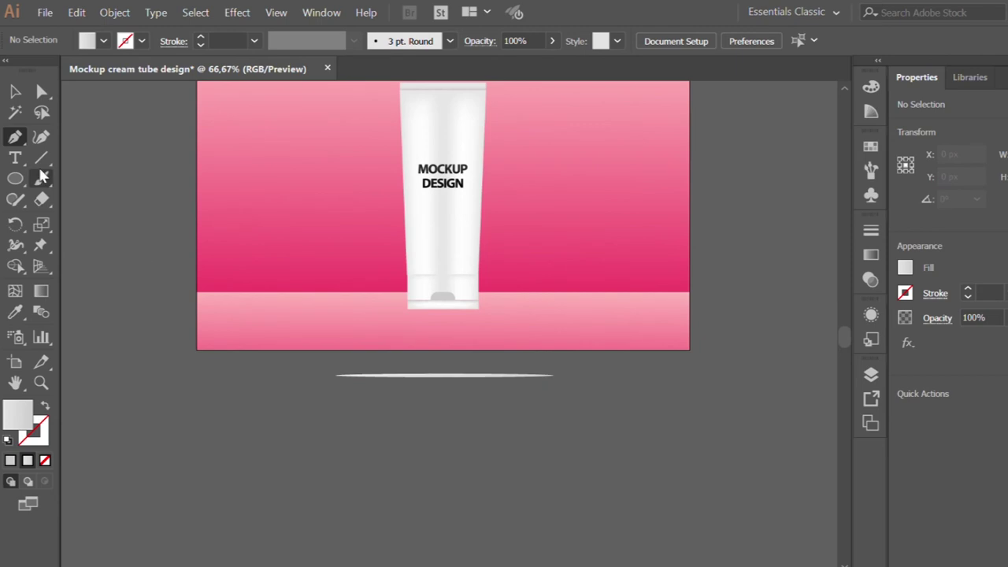
click(14, 91)
mouse_move(455, 375)
mouse_down()
mouse_move(457, 409)
mouse_move(456, 400)
mouse_up()
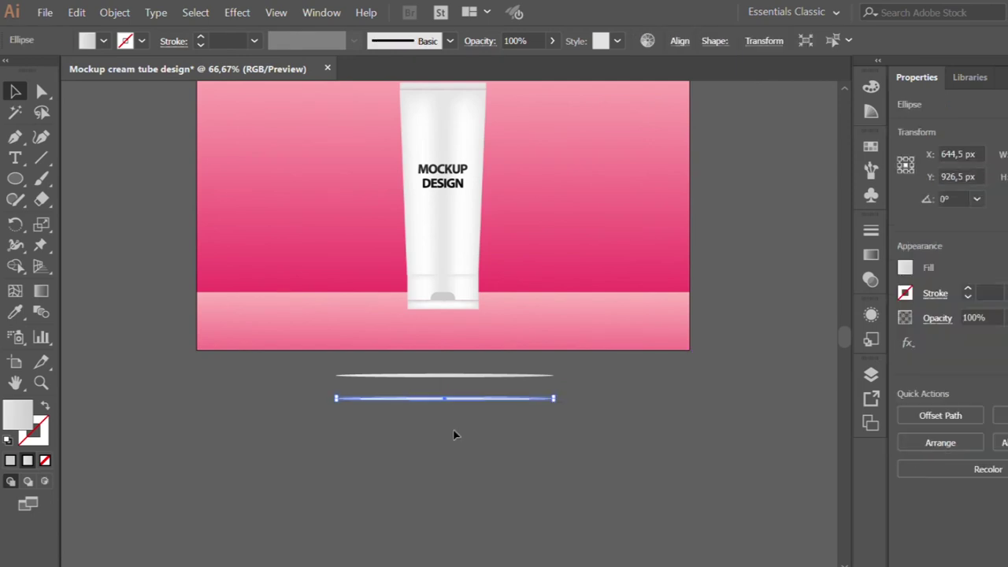
key(ctrl+1)
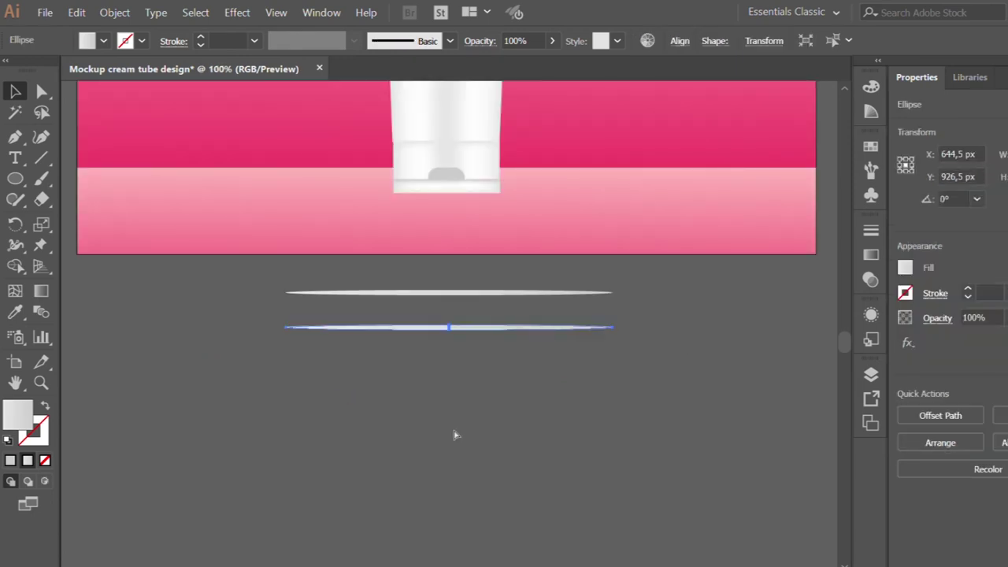
key(ctrl+plus)
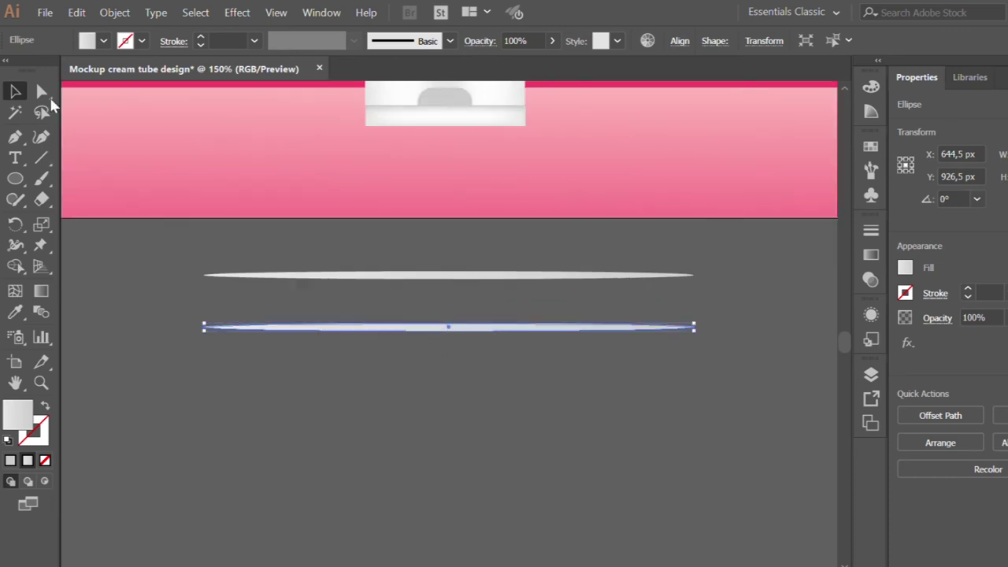
click(14, 135)
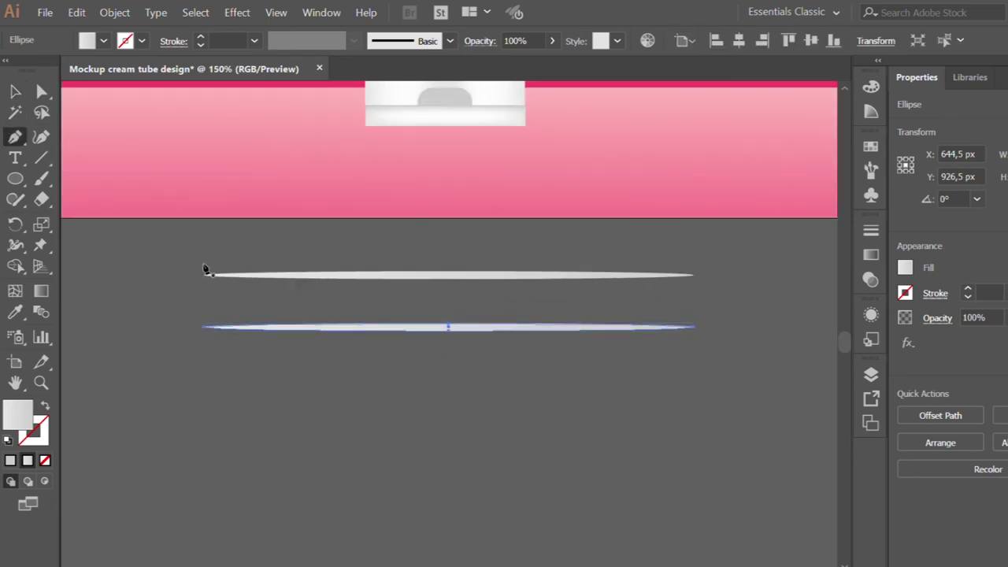
Draw a rectangle spanning between the two ellipses and lower its top edge slightly
click(15, 178)
key(m)
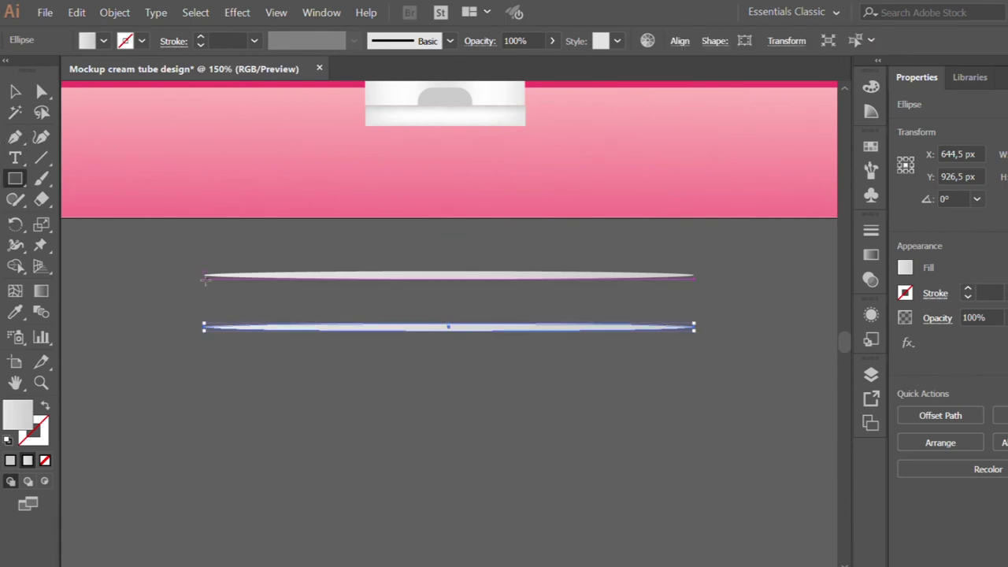
drag(204, 272, 693, 329)
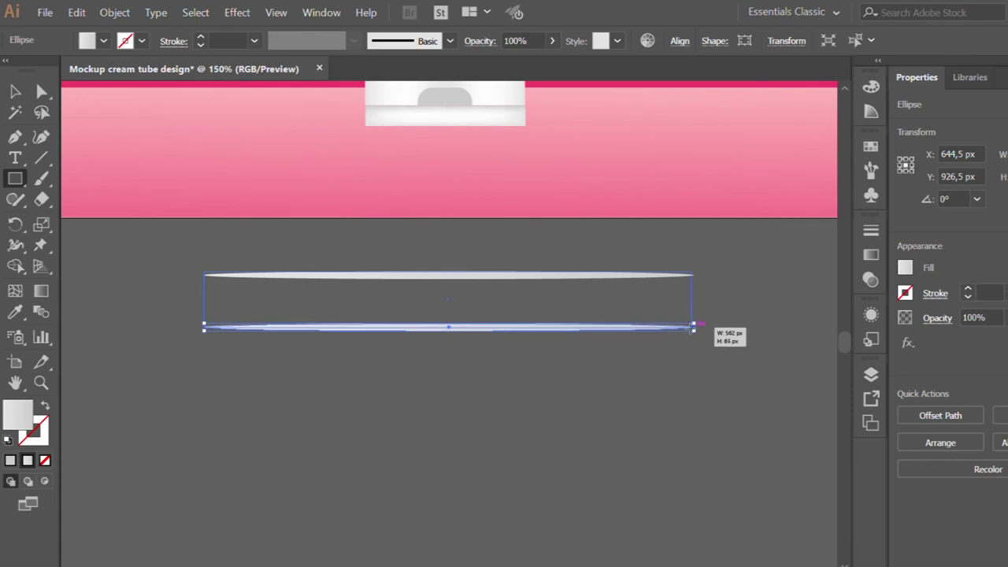
drag(693, 329, 693, 329)
click(14, 91)
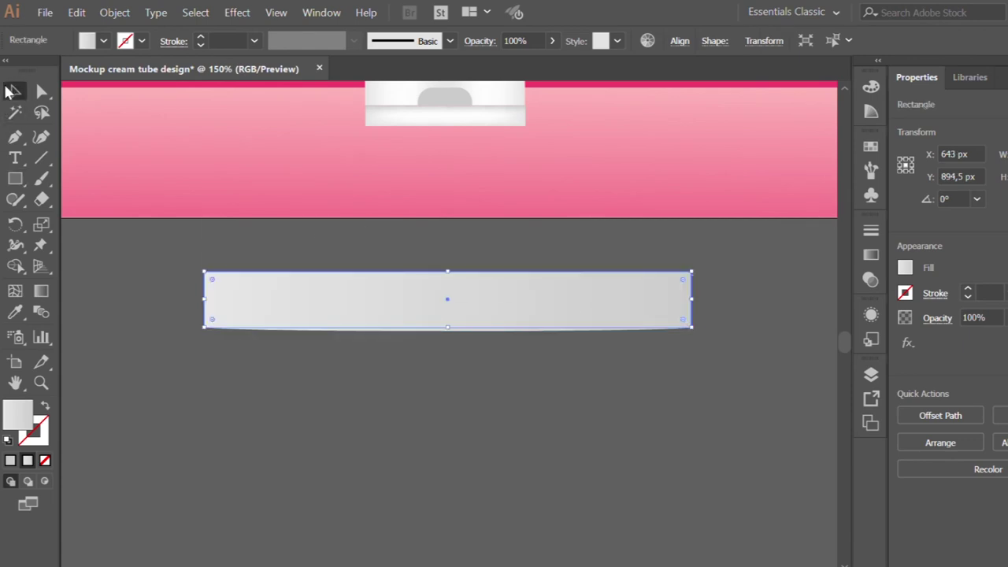
click(446, 275)
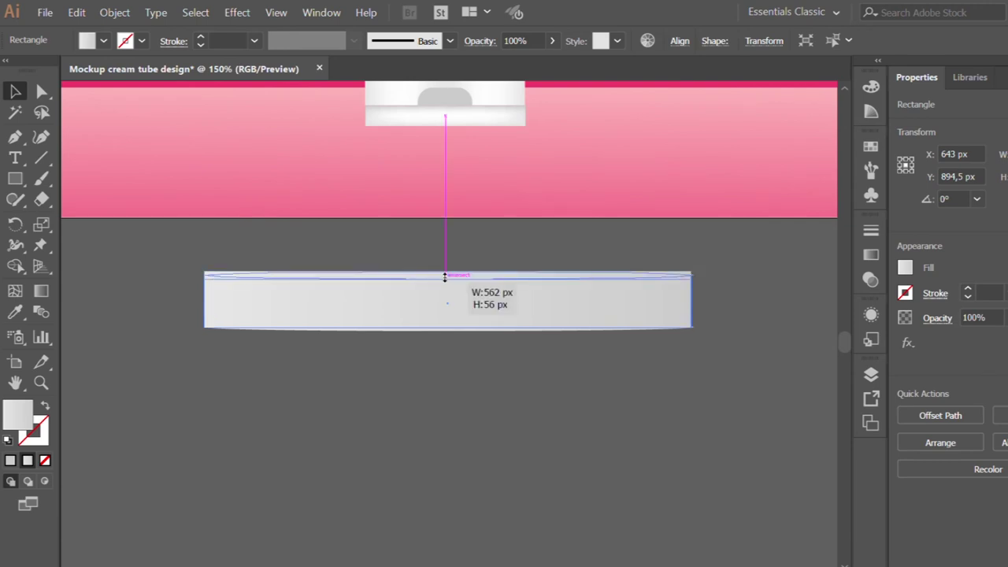
drag(445, 271, 445, 277)
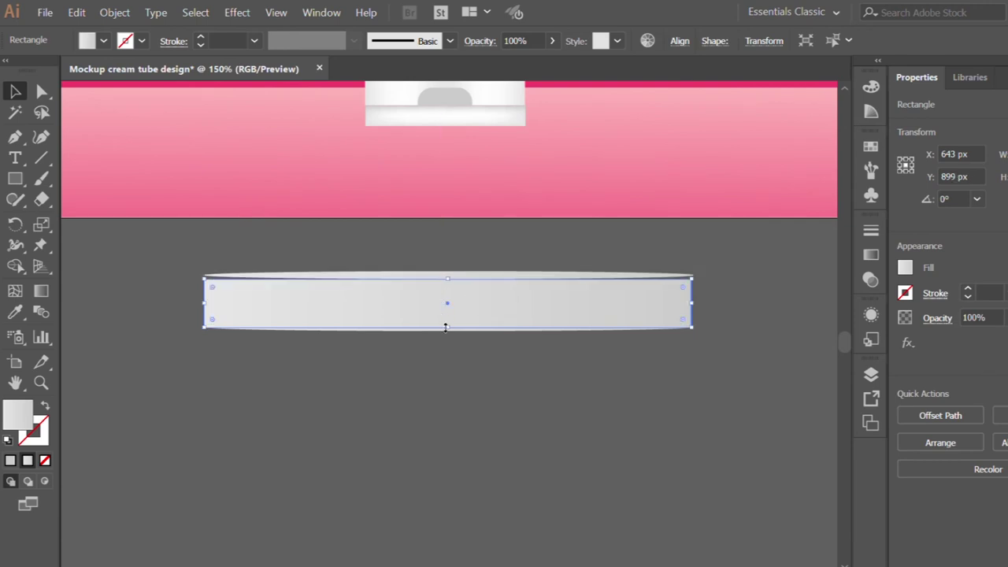
click(423, 354)
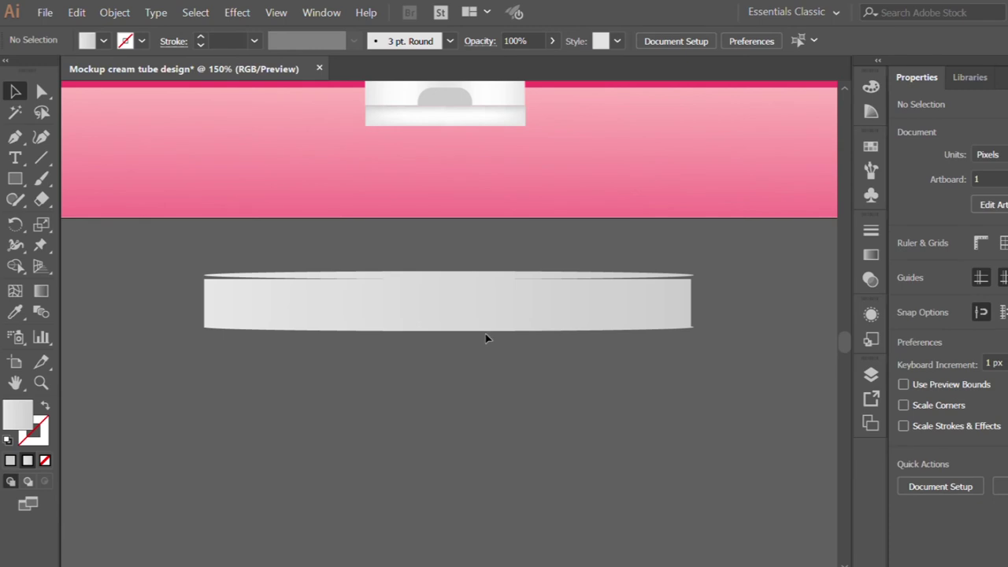
Nudge the bottom ellipse and the rectangle left so they line up
click(519, 329)
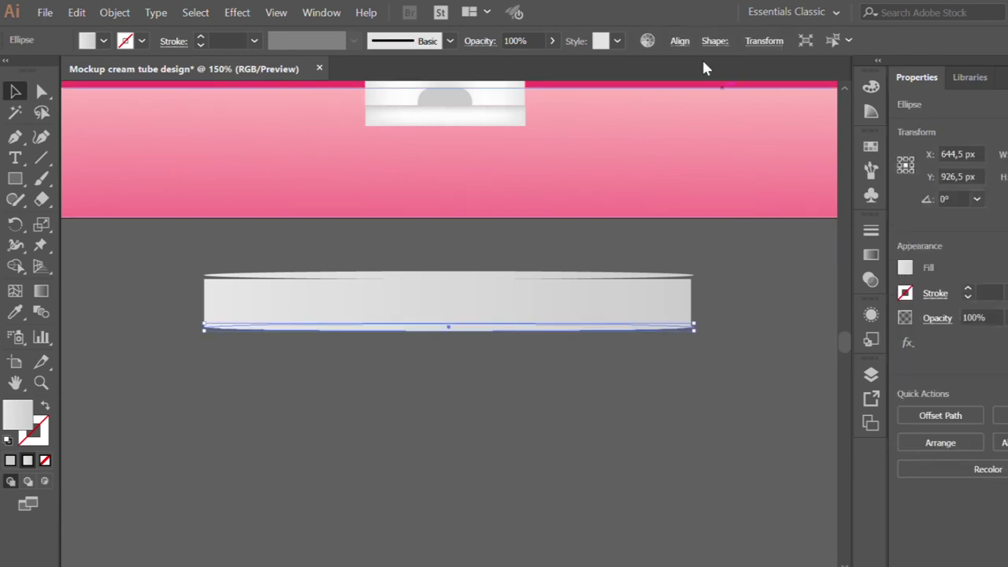
key(Left)
key(Left)
key(Left)
click(470, 301)
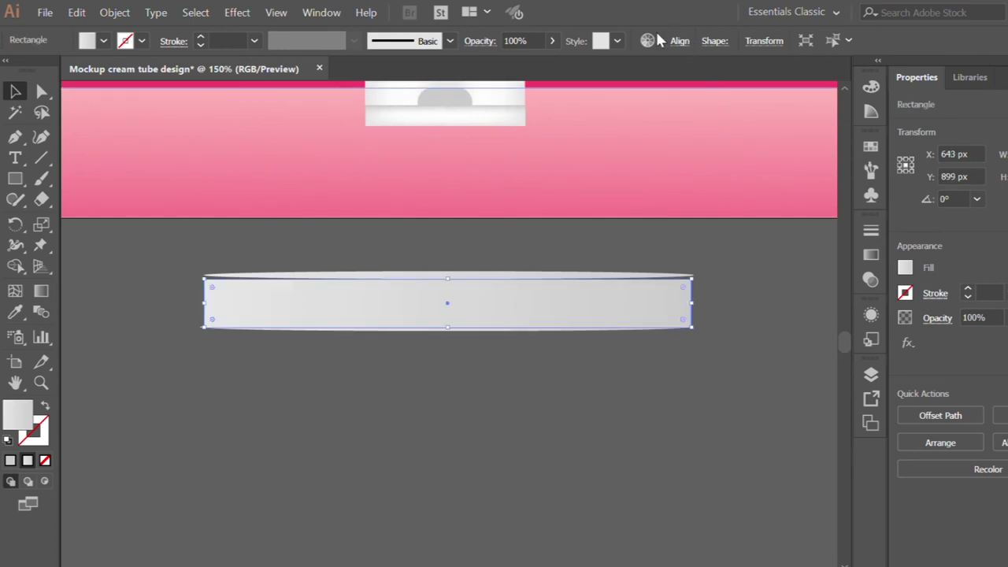
key(Left)
key(Left)
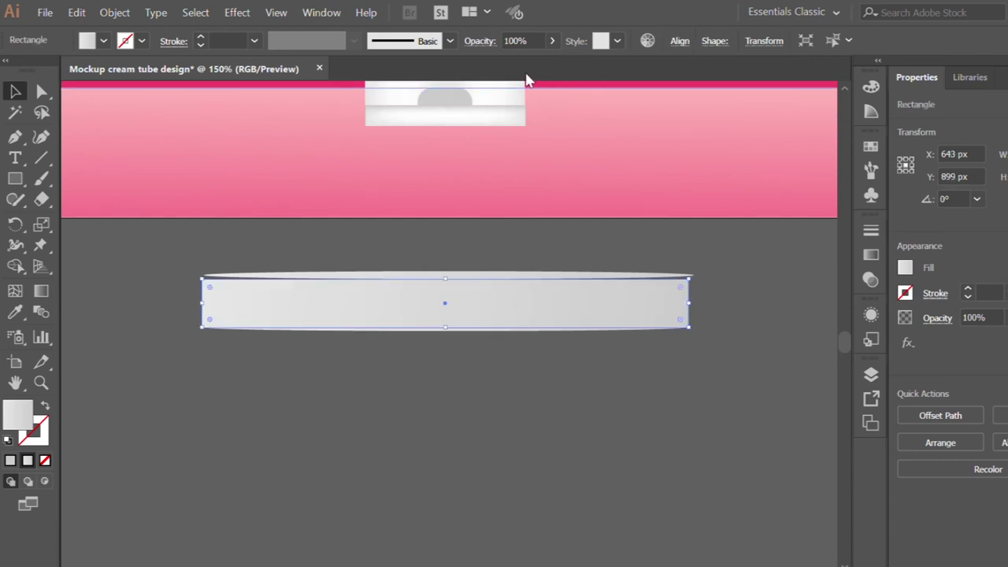
click(399, 381)
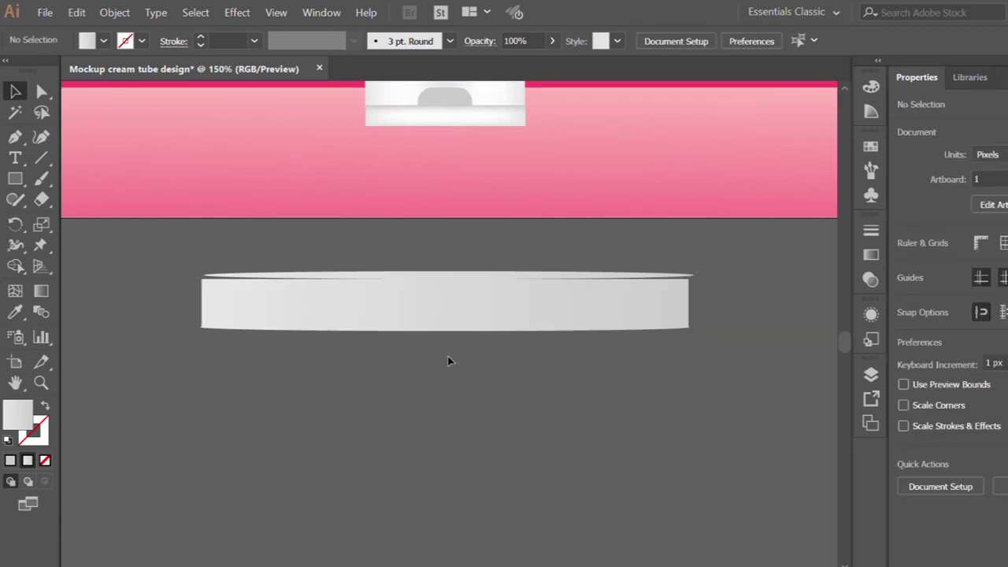
Resize the lower ellipse so both its ends match the rectangle's edges
click(538, 327)
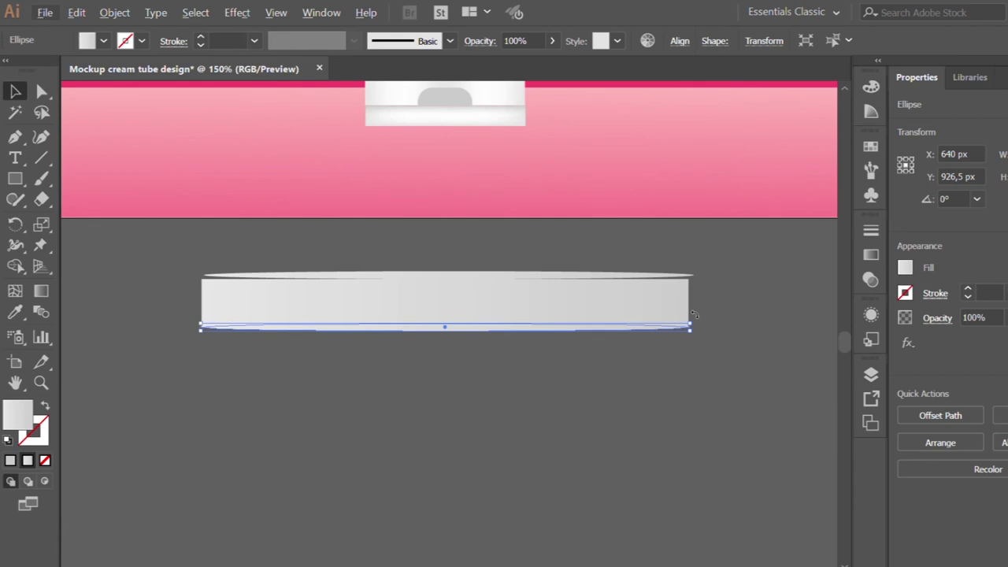
key(alt)
drag(694, 315, 691, 315)
key(ctrl+equal)
key(ctrl+equal)
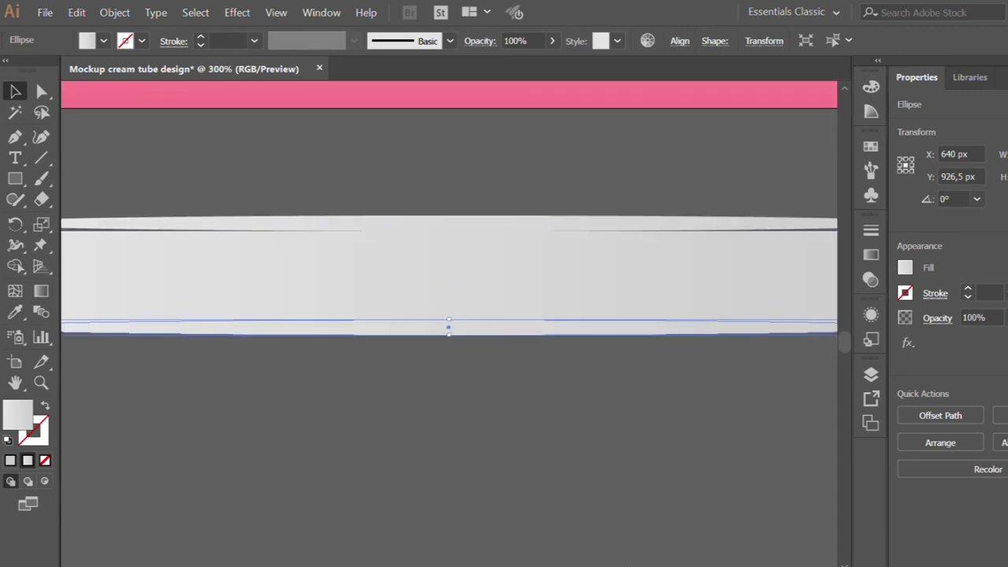
scroll(448, 315, right, 5)
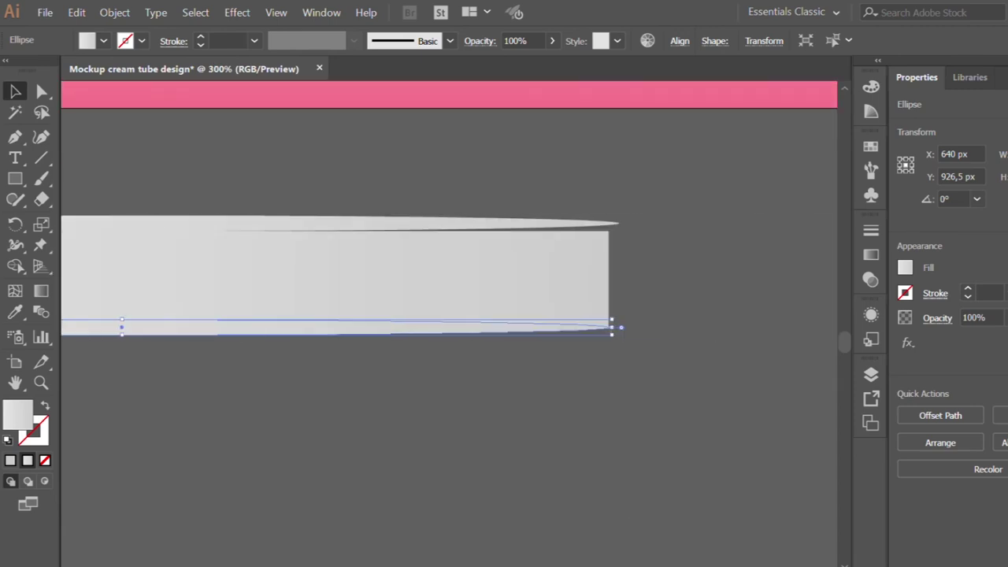
click(607, 453)
click(495, 332)
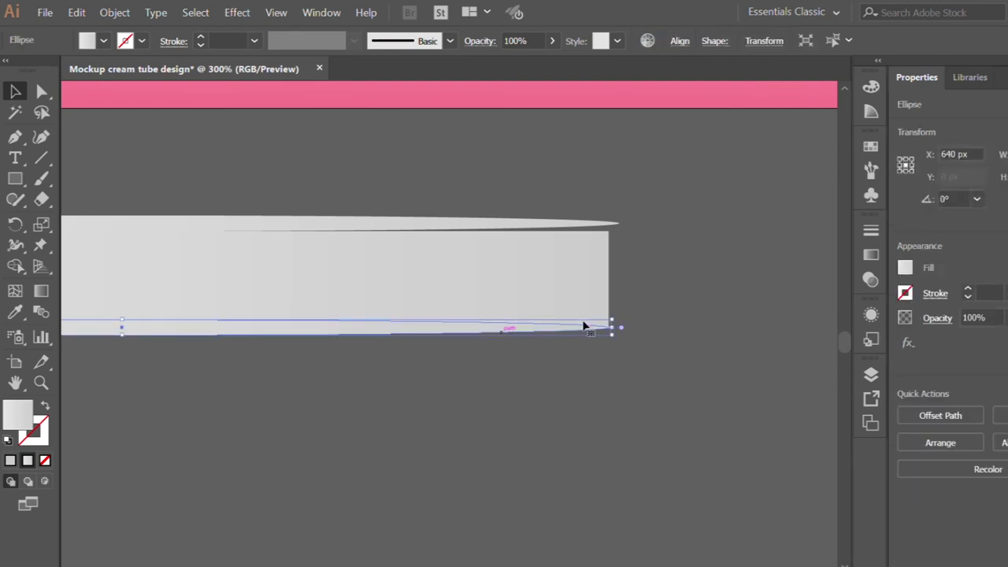
drag(610, 325, 608, 326)
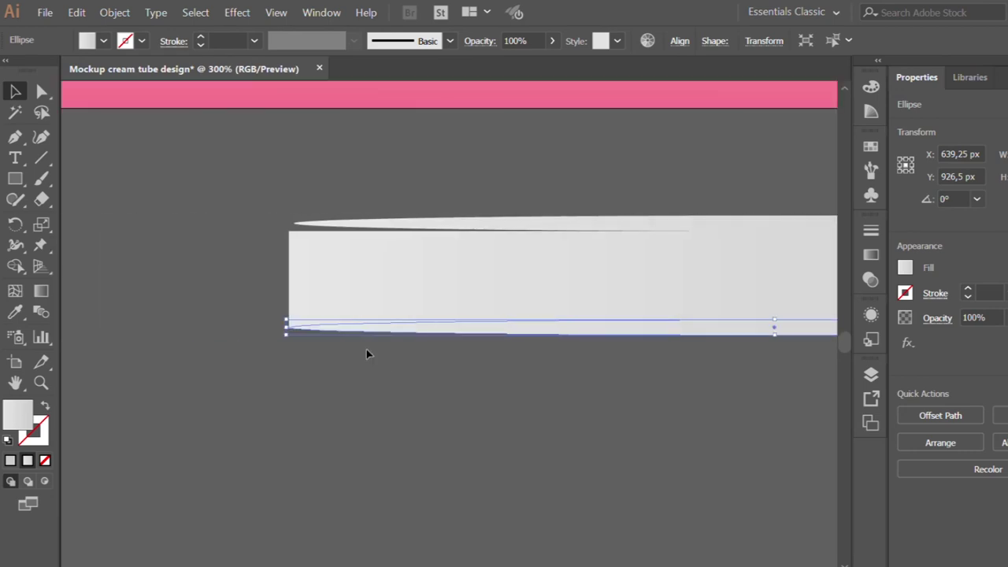
drag(287, 325, 288, 325)
Unite the rectangle and lower ellipse into one podium body with Pathfinder
click(360, 374)
drag(367, 378, 470, 304)
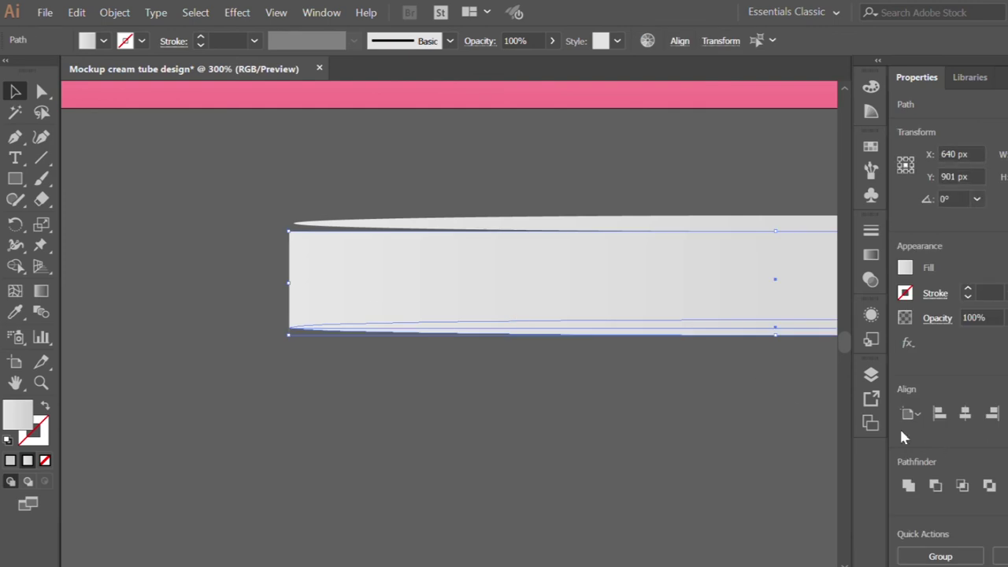
click(906, 479)
click(296, 375)
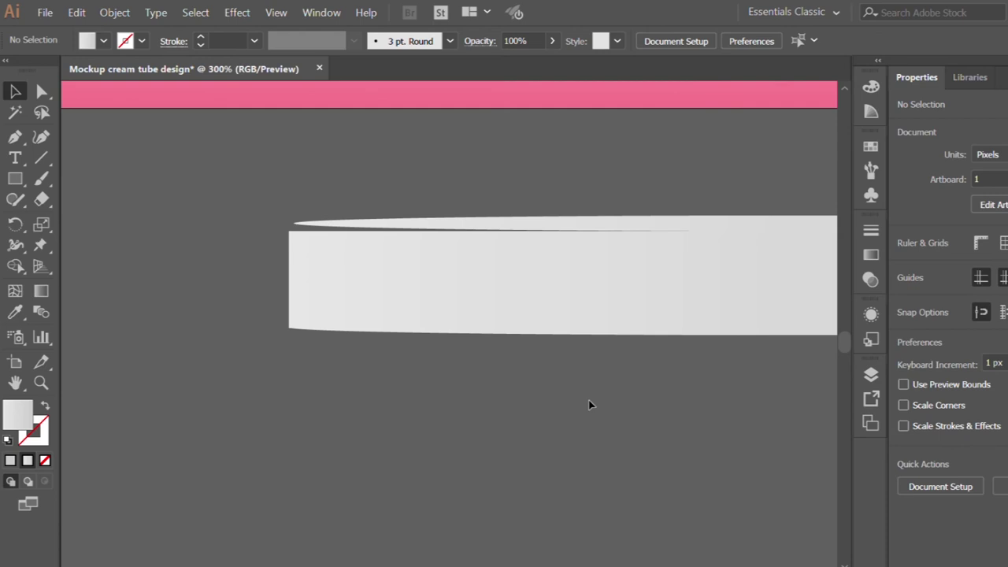
Lower the top ellipse 5 px onto the cylinder body and widen it to about 565 px
drag(528, 226, 524, 233)
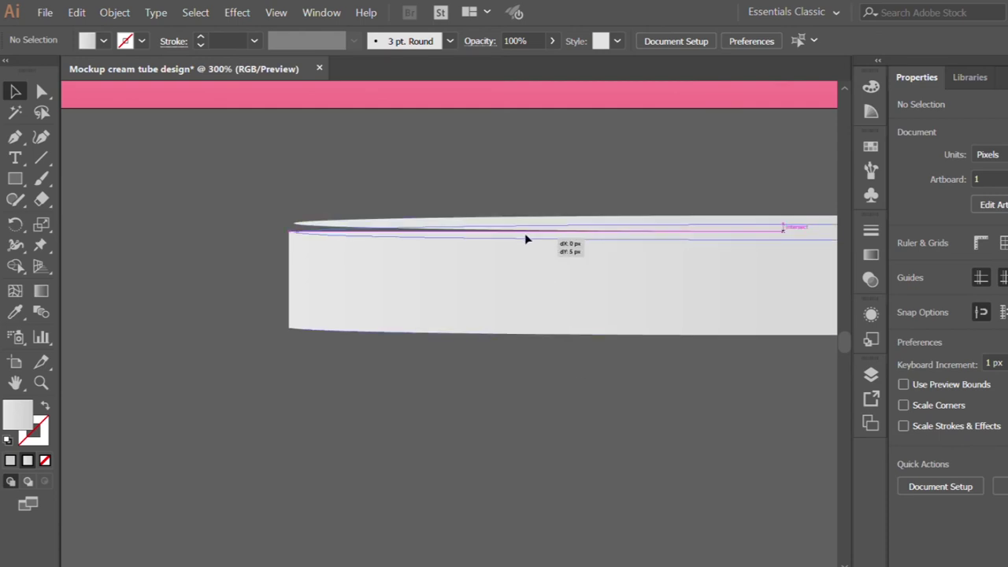
drag(524, 233, 525, 236)
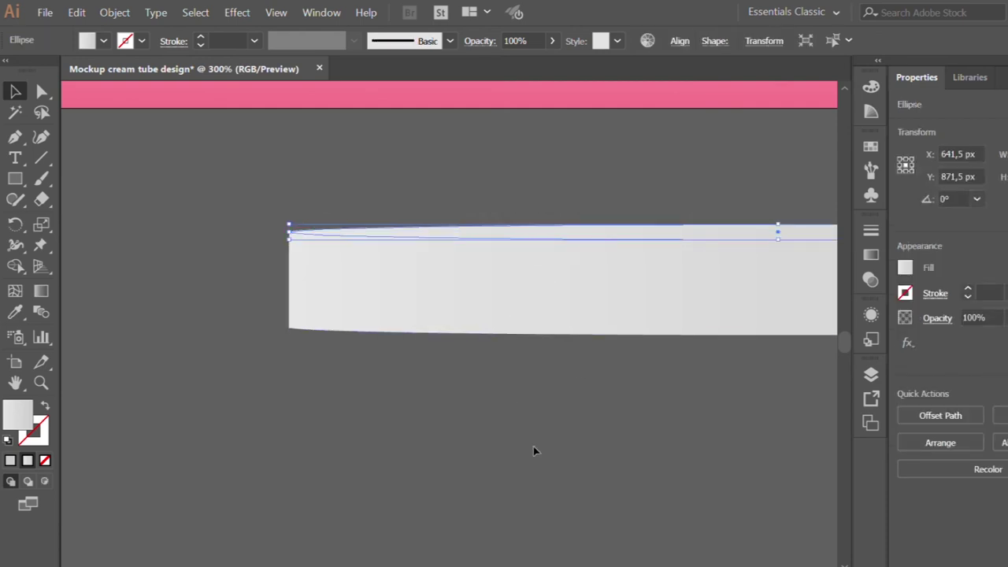
scroll(712, 349, right, 2)
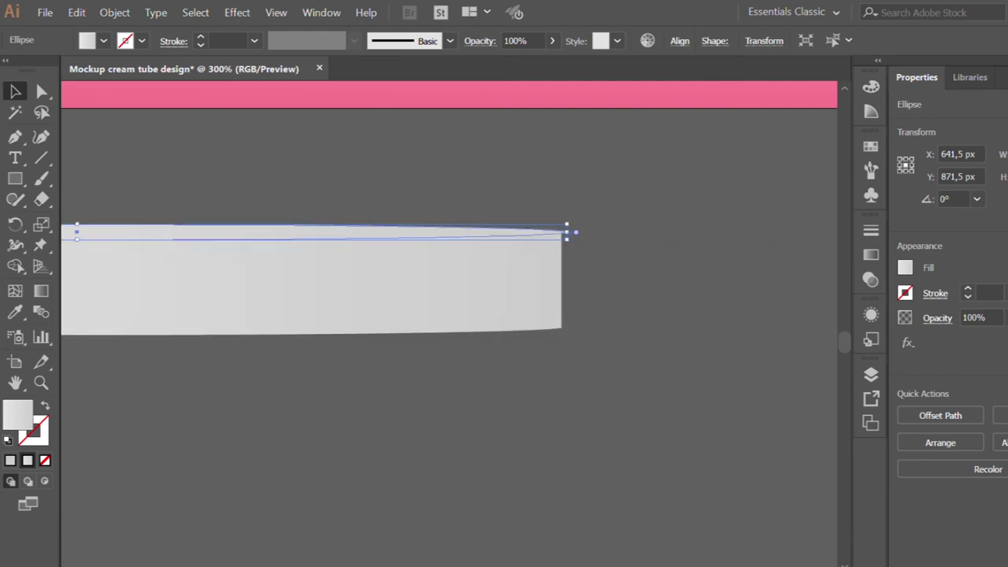
scroll(713, 349, right, 5)
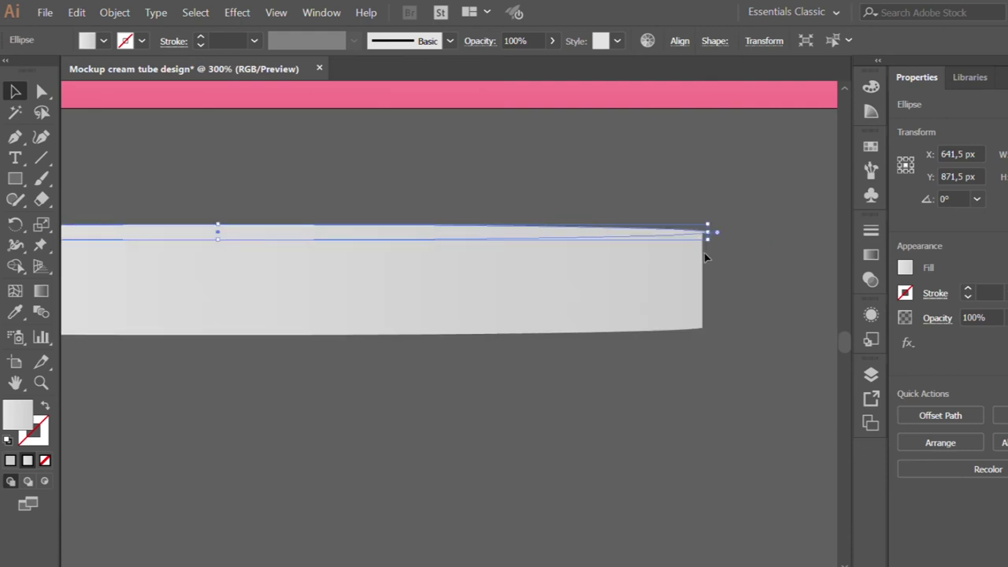
drag(707, 232, 703, 231)
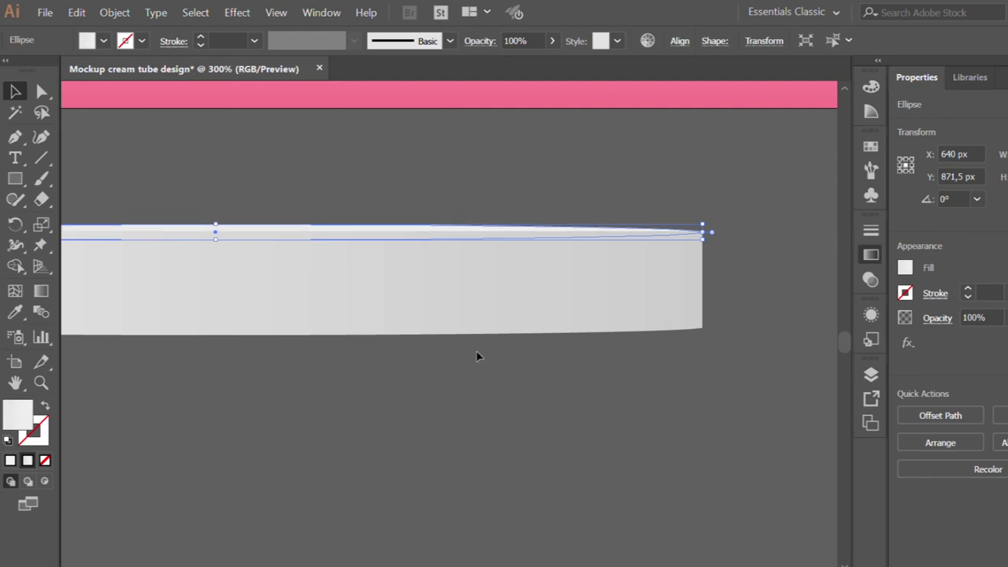
click(379, 205)
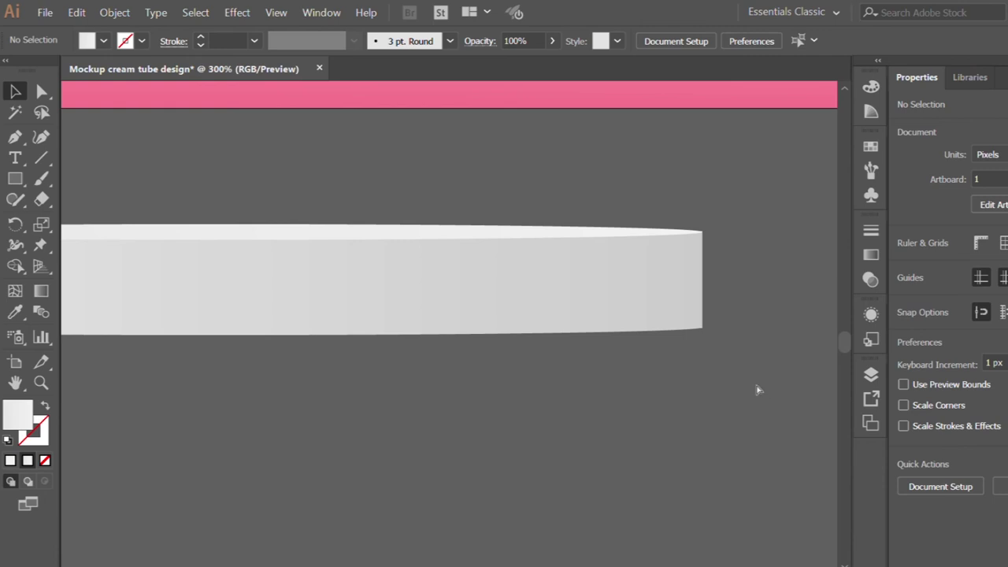
key(ctrl+minus)
key(ctrl+minus)
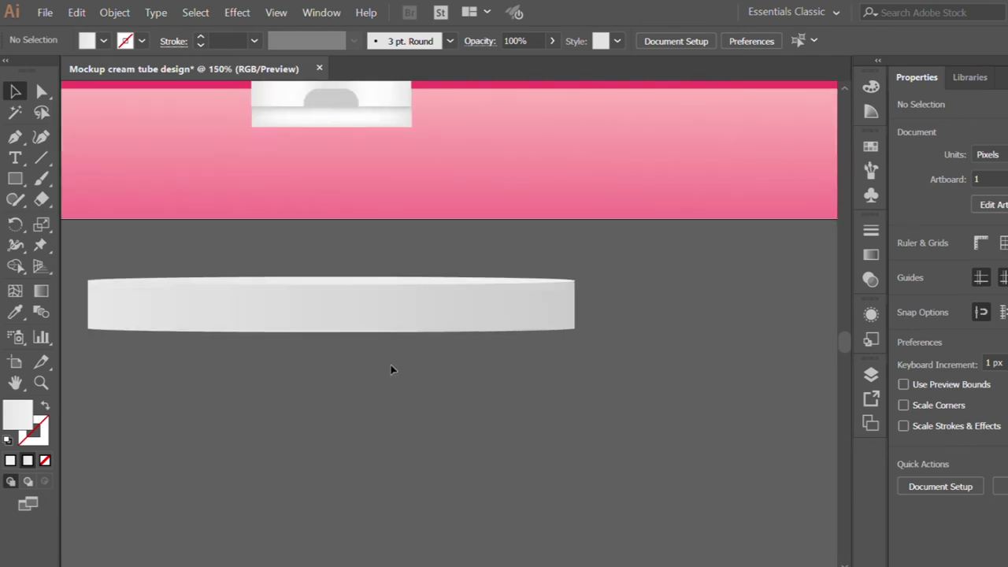
Change the podium mesh fill to white and whiten mesh points on its left and right sides
click(358, 320)
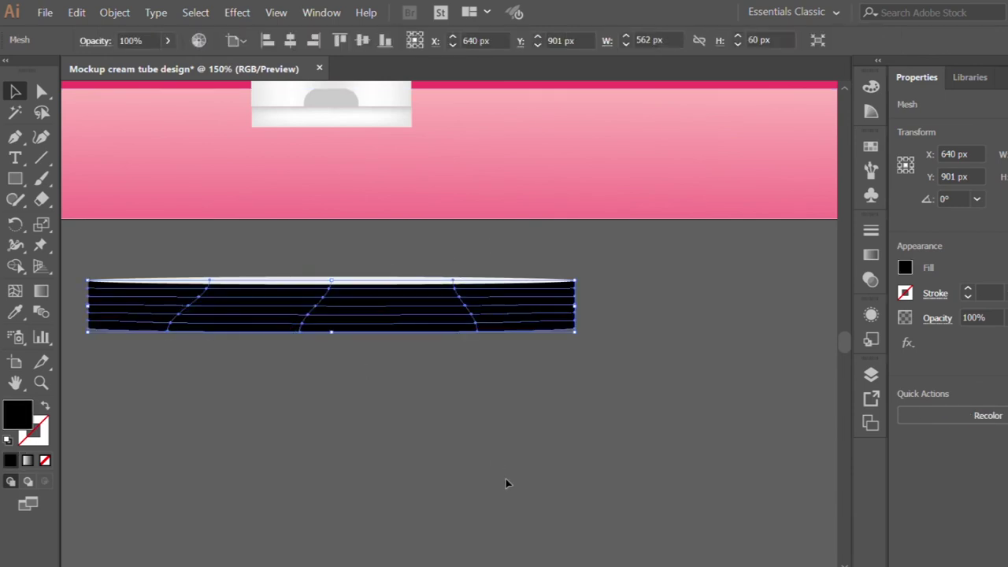
scroll(241, 488, left, 2)
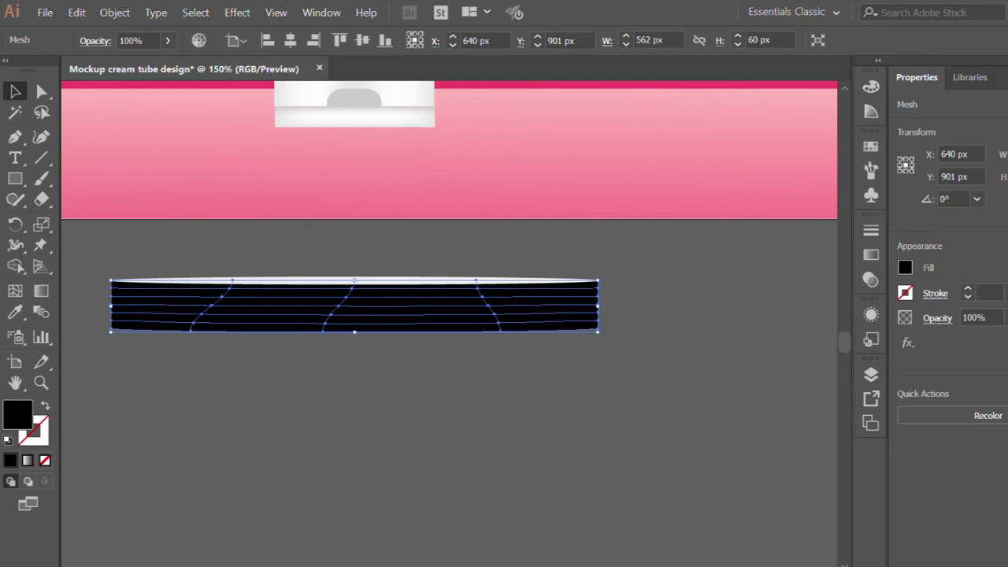
key(Return)
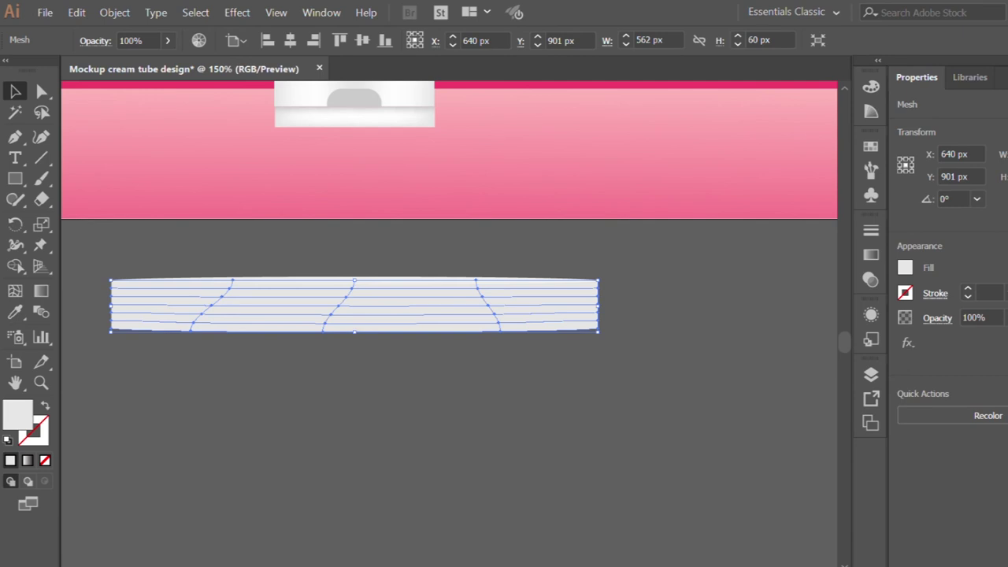
click(39, 95)
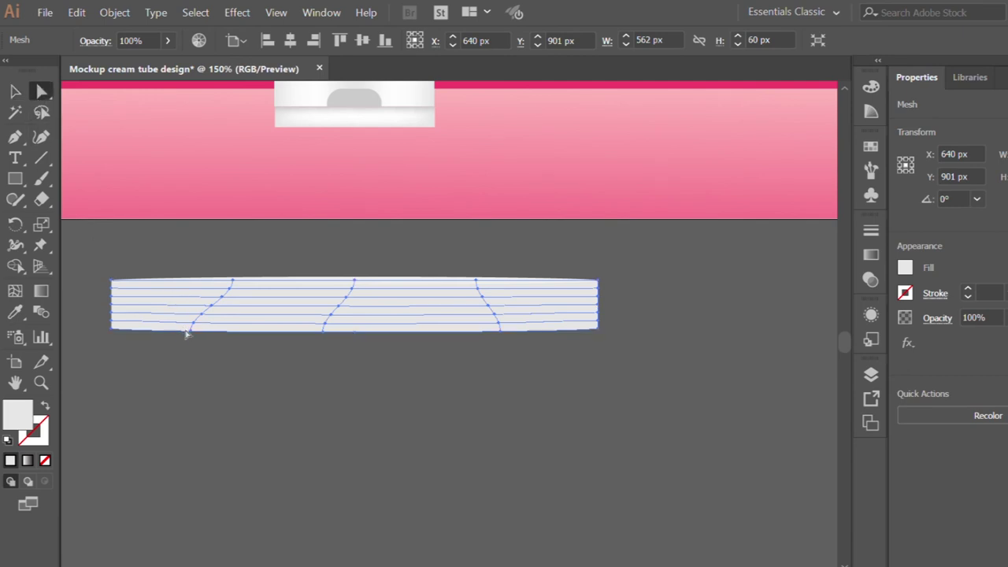
drag(170, 359, 235, 283)
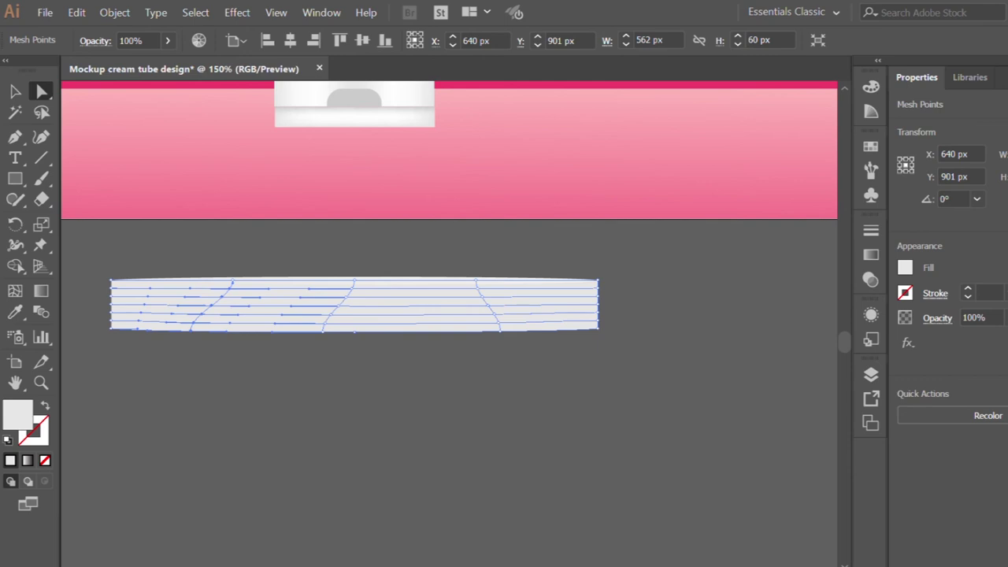
key(Return)
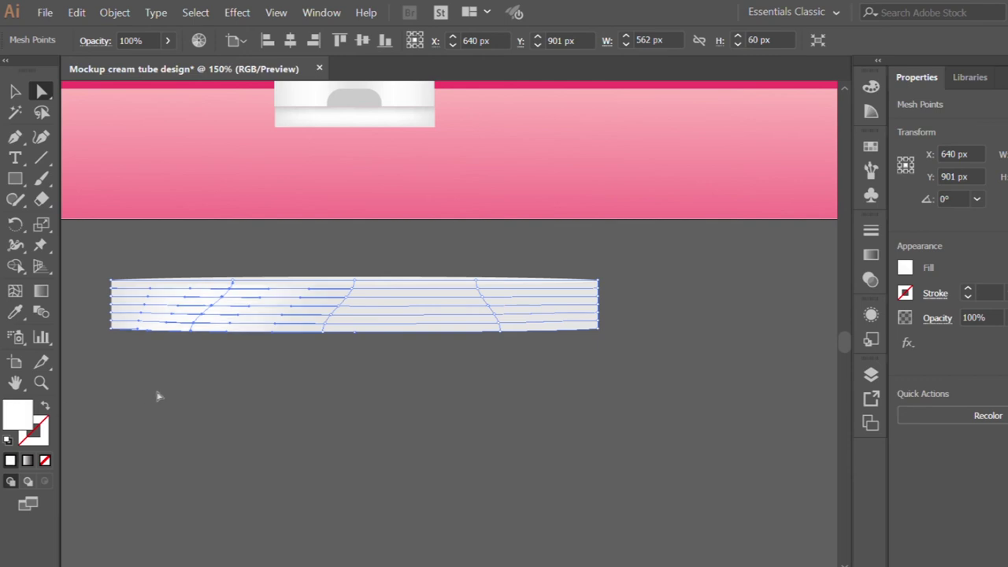
click(461, 352)
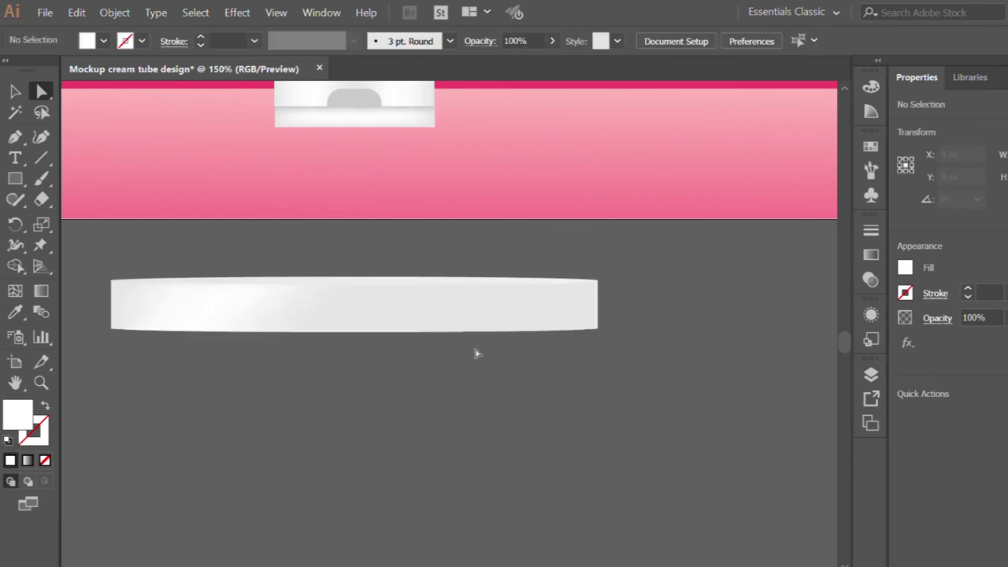
drag(466, 330, 536, 291)
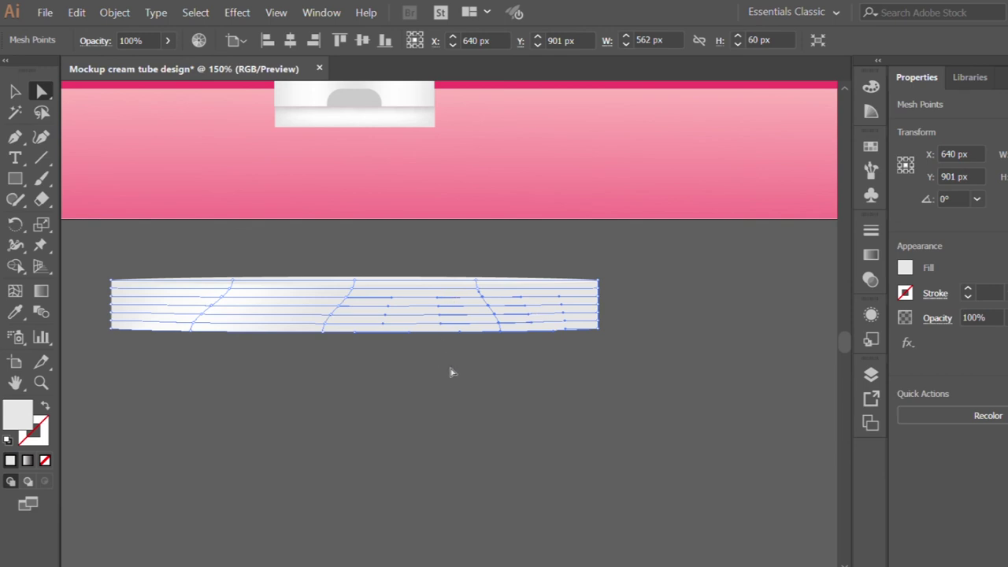
drag(455, 373, 513, 285)
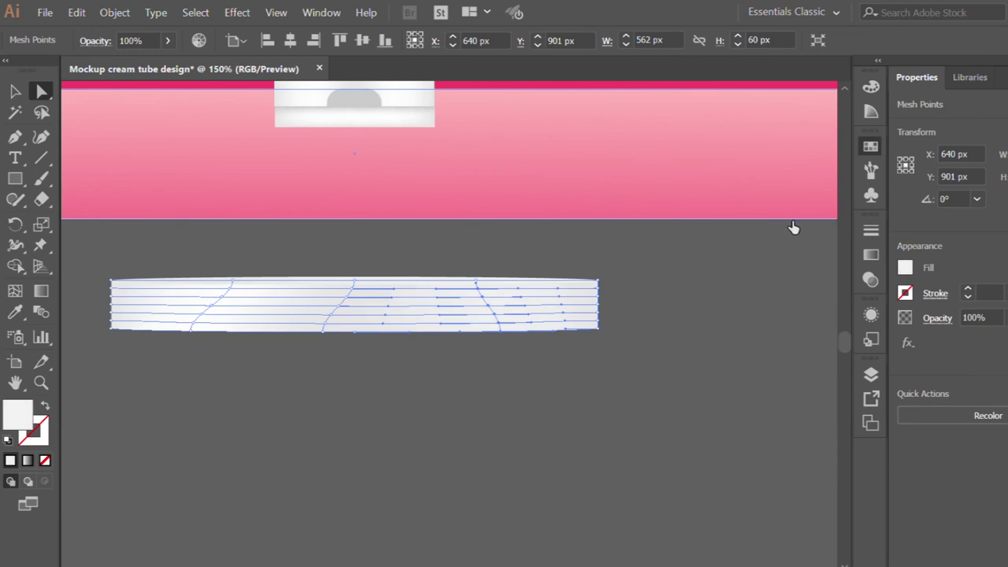
click(501, 390)
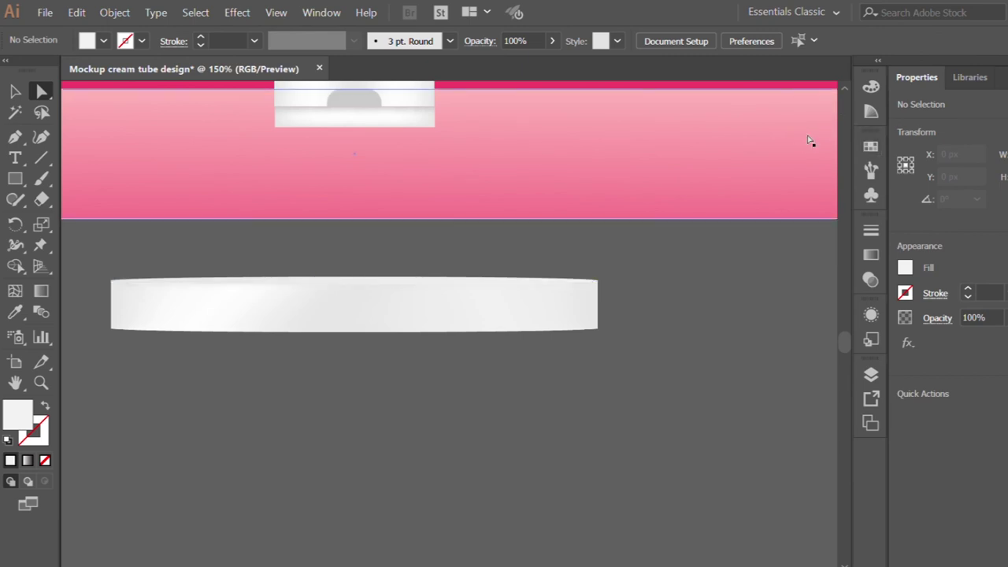
key(ctrl+minus)
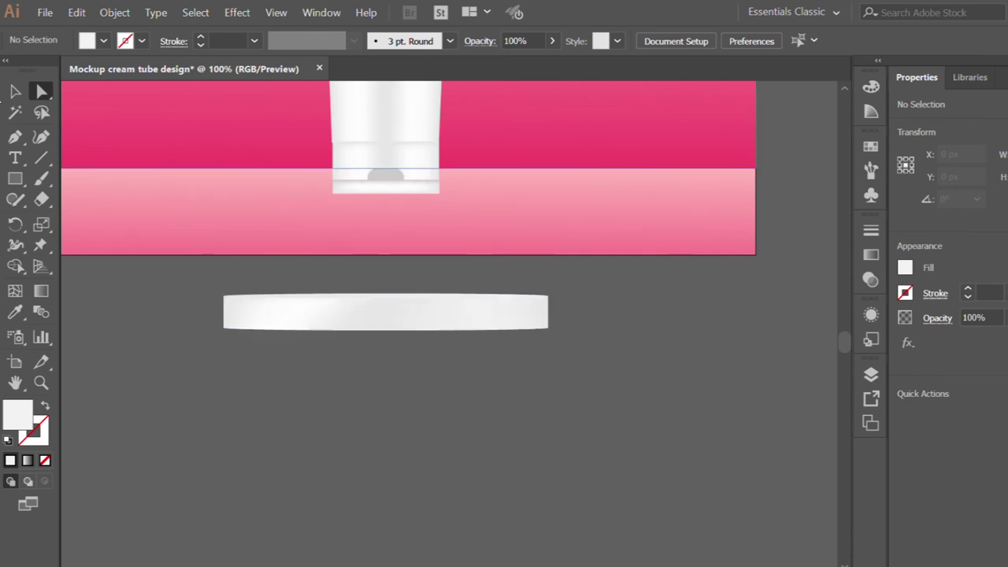
Apply a gradient fill to the podium's top ellipse
click(11, 91)
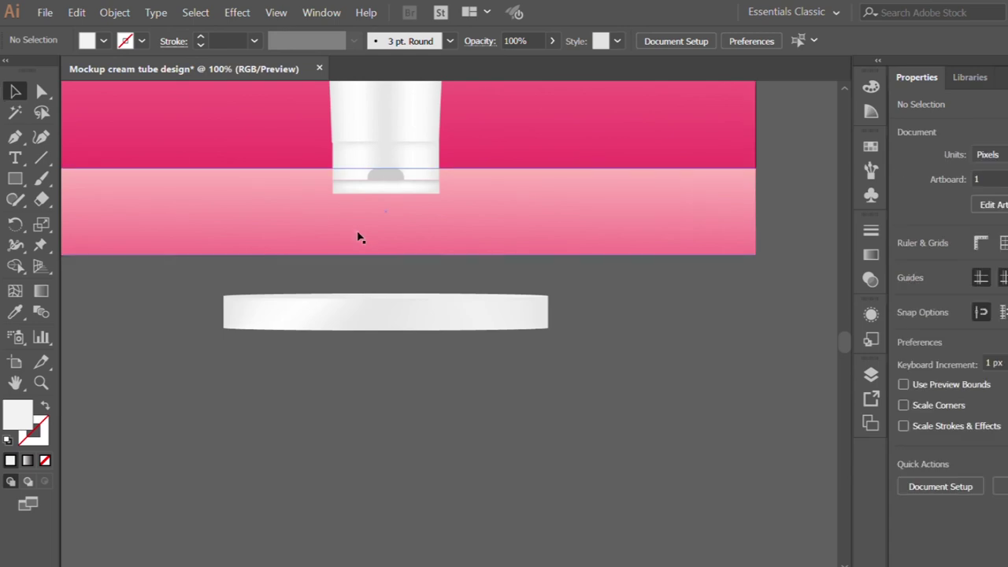
click(391, 297)
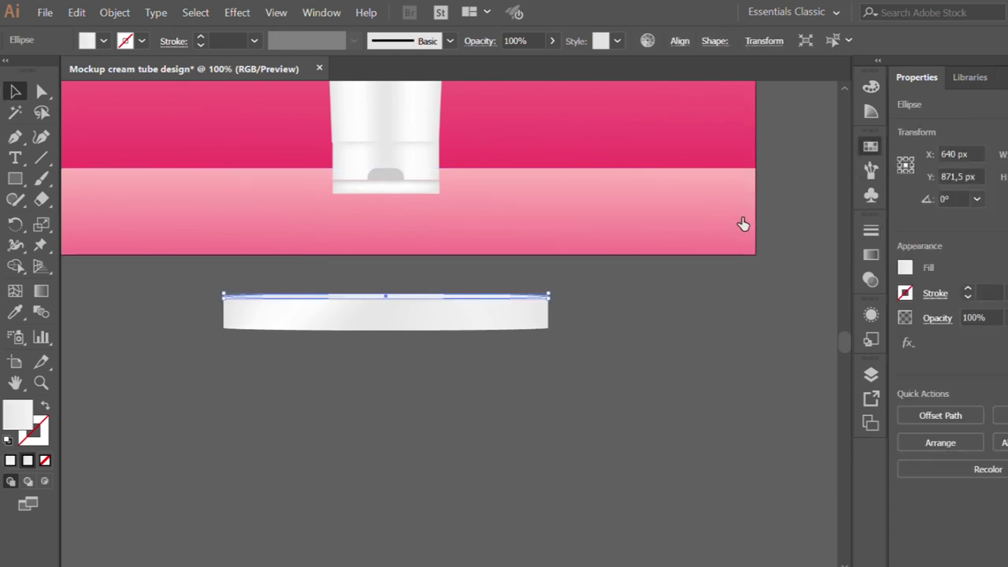
click(870, 253)
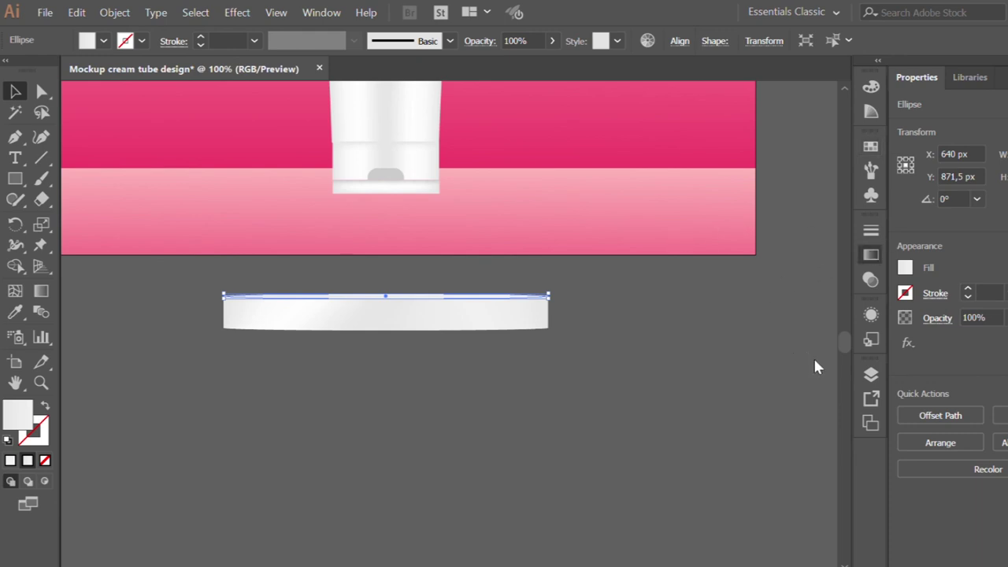
key(period)
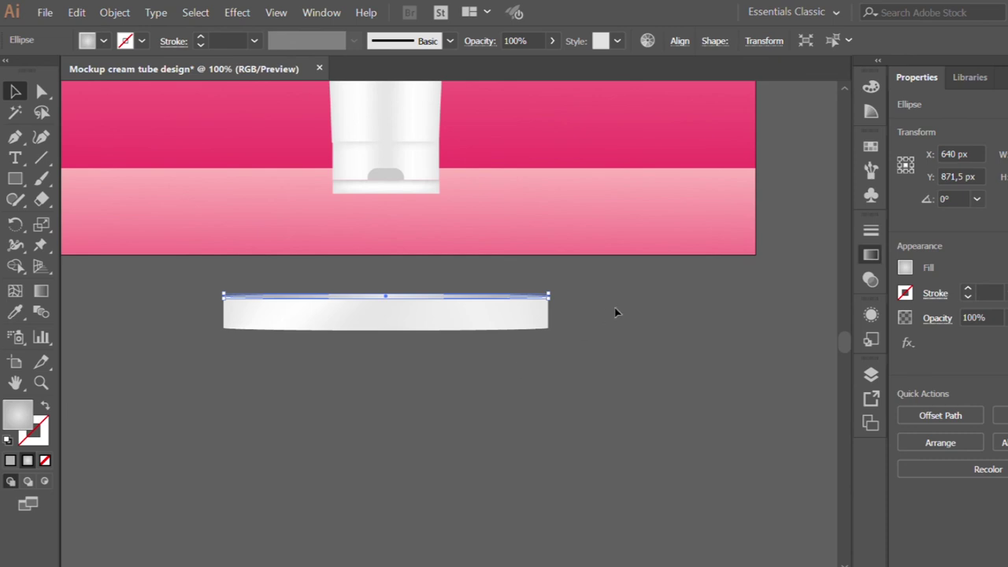
click(508, 379)
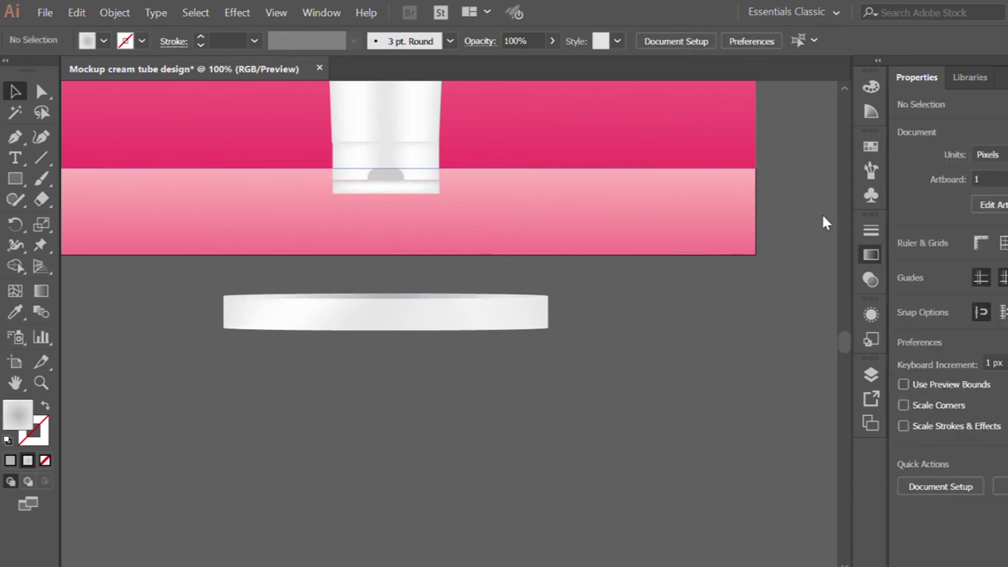
Group the podium's parts and move the group up onto the pink backdrop
drag(588, 282, 207, 341)
click(939, 556)
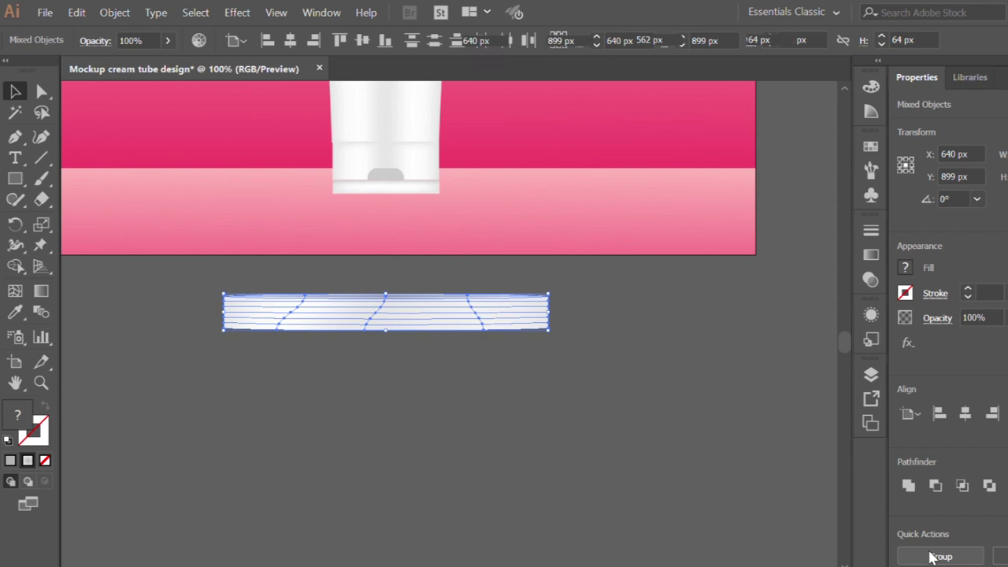
drag(438, 320, 443, 201)
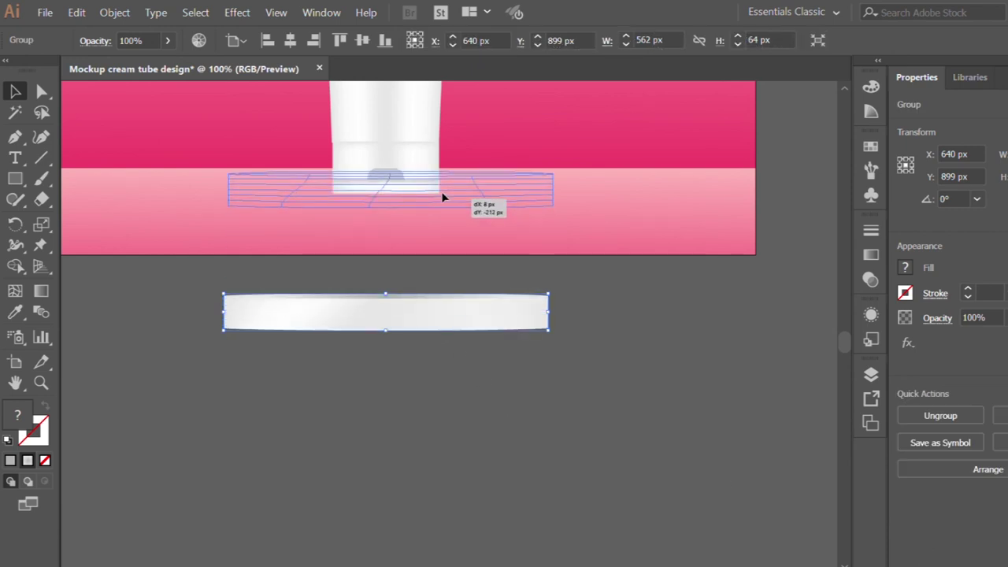
drag(442, 201, 442, 201)
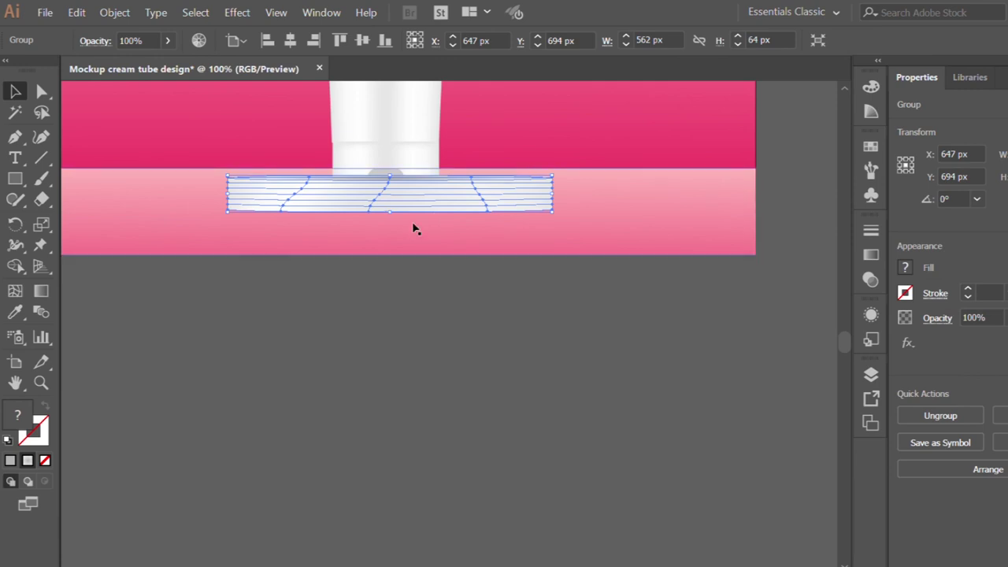
Position the podium at the tube's base on the pink floor, at X 647, Y 724
click(389, 152)
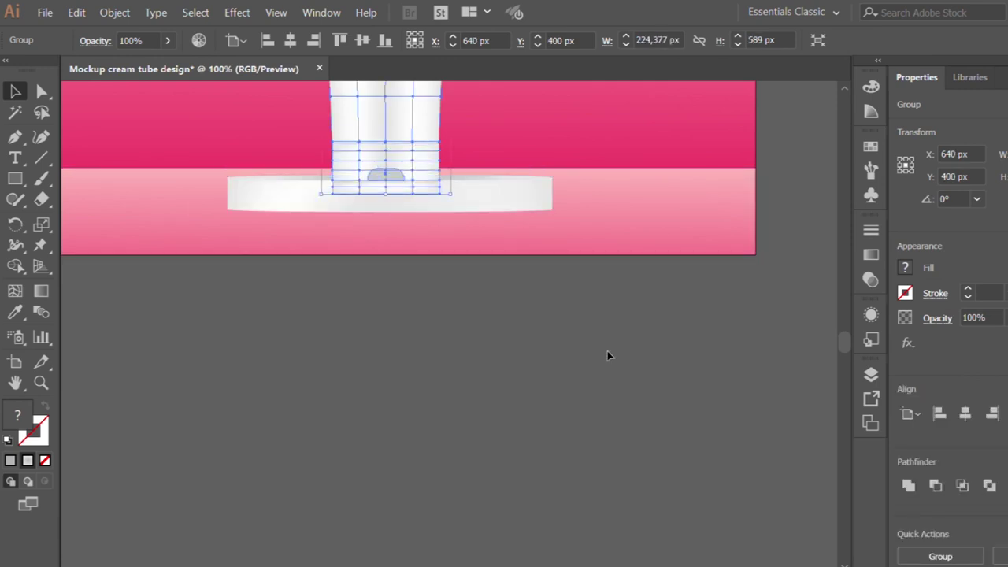
scroll(838, 322, up, 1)
scroll(838, 320, up, 1)
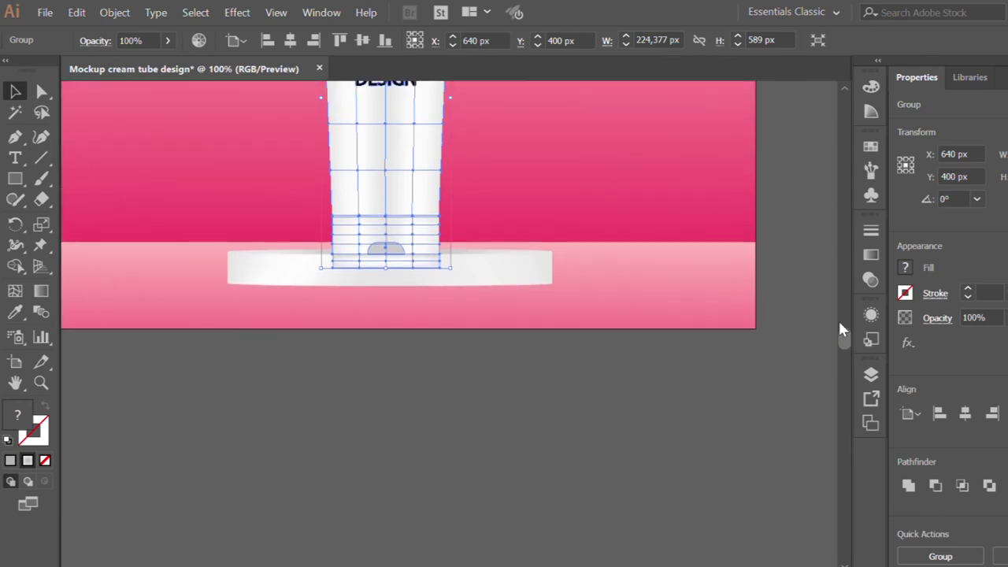
scroll(838, 315, up, 4)
scroll(837, 310, up, 3)
scroll(839, 315, down, 3)
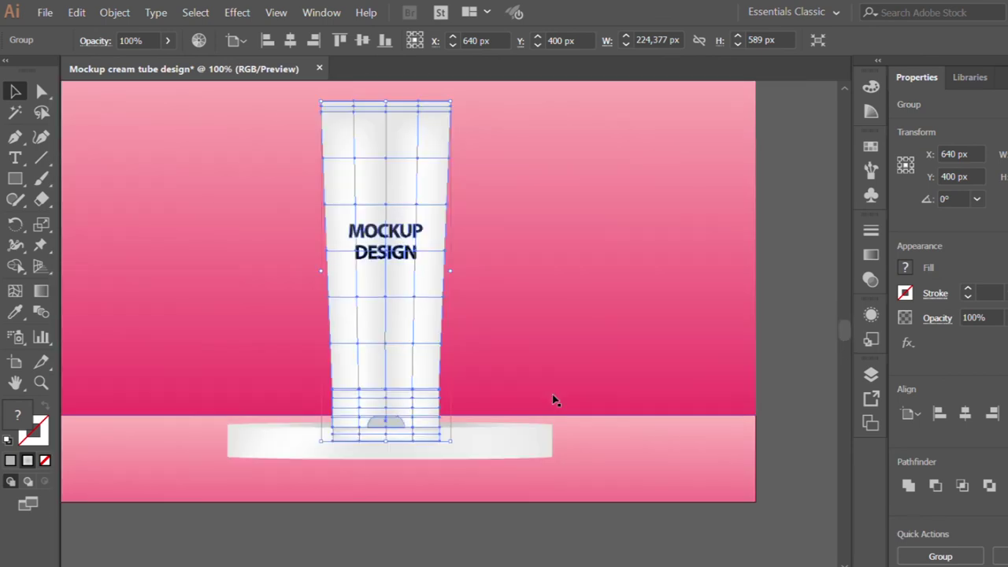
click(523, 427)
drag(515, 437, 515, 453)
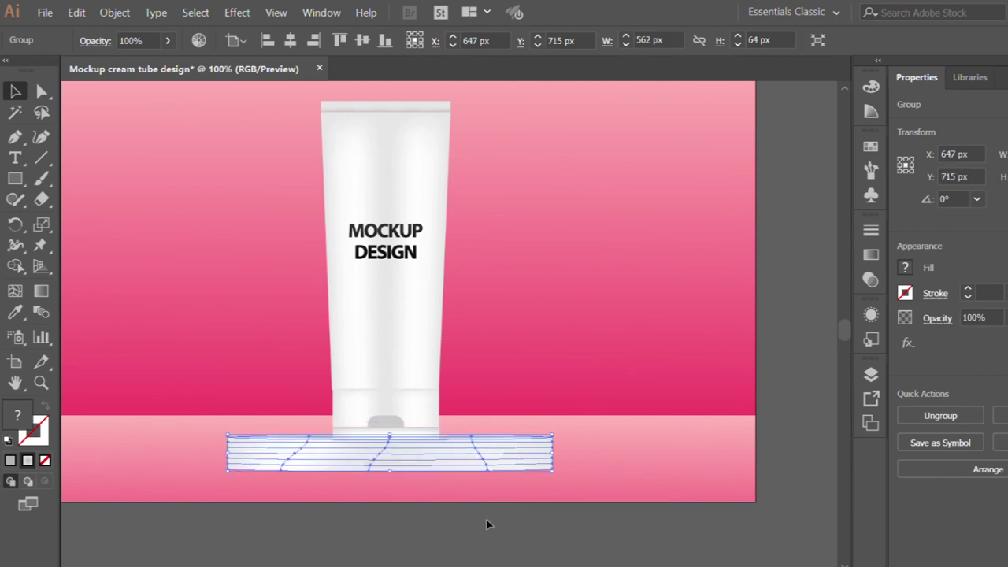
click(486, 519)
click(457, 449)
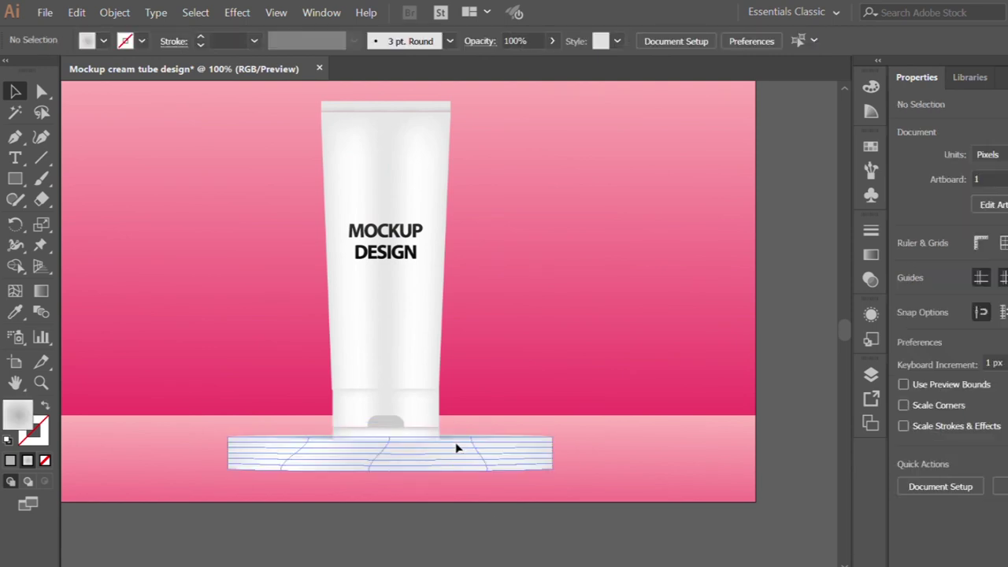
key(Down)
key(Down)
key(Down)
key(Down)
key(Down)
key(Down)
key(Down)
key(Down)
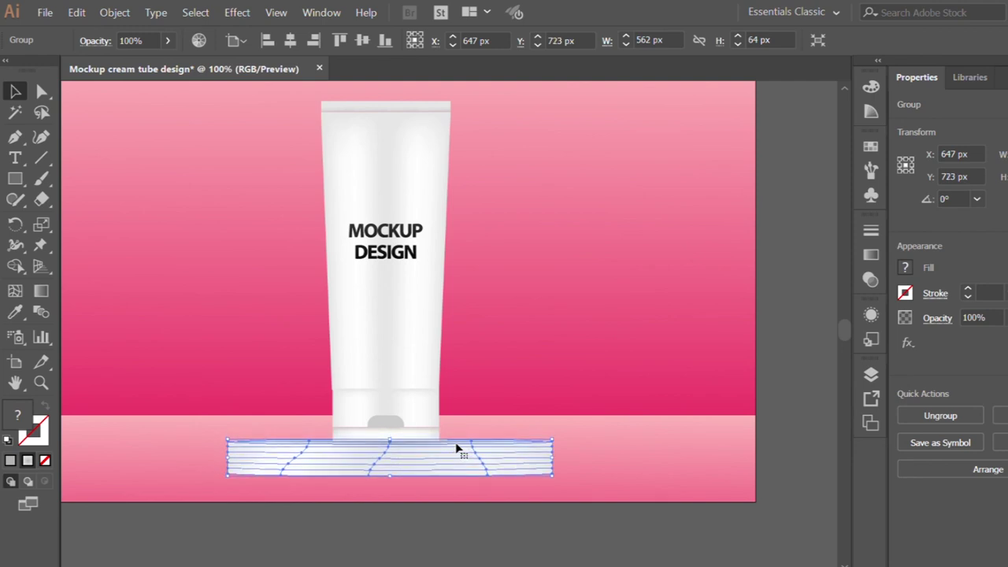
key(Down)
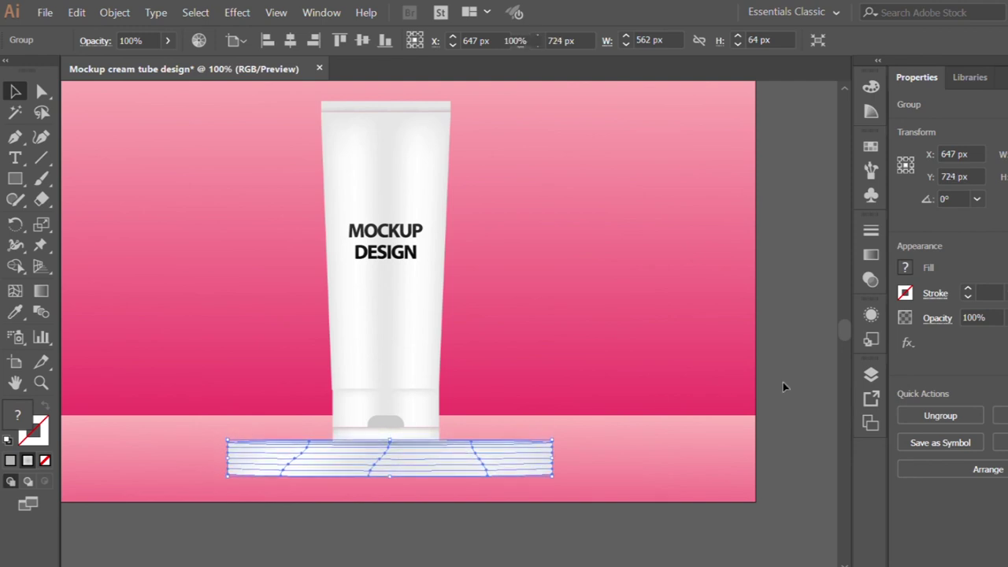
click(782, 382)
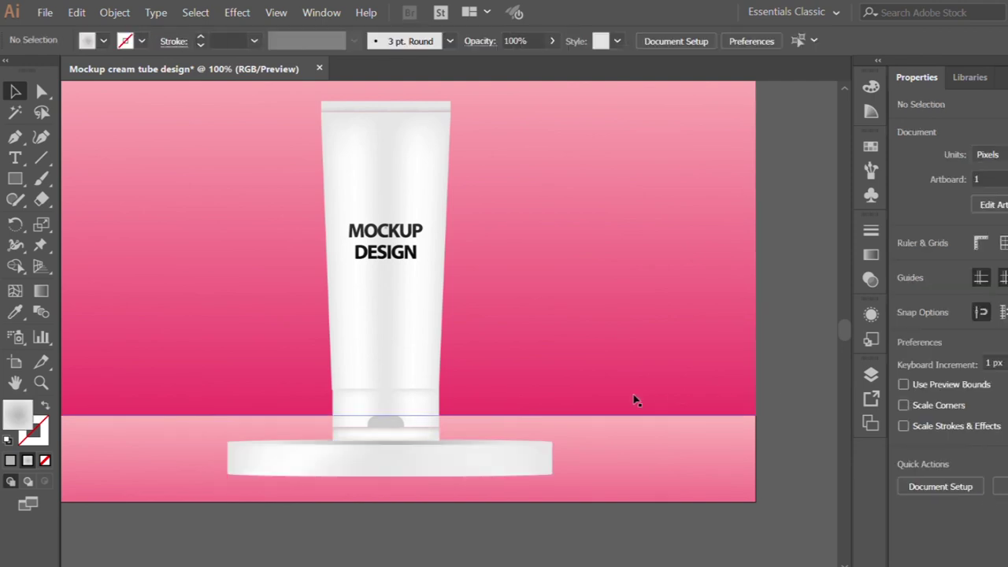
click(484, 480)
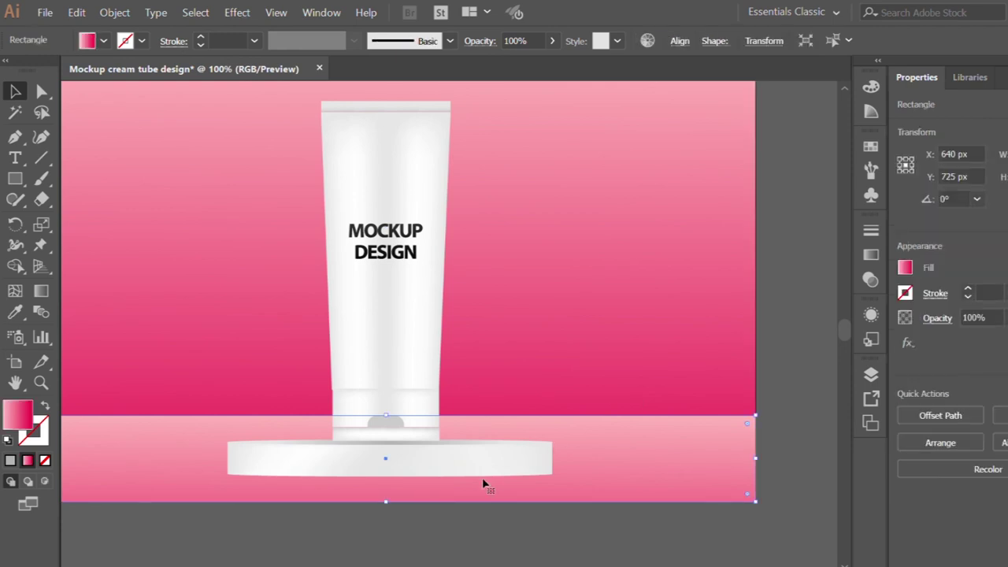
Retouch the podium's mesh points inside its group, discarding a trial grey fill
key(ctrl+minus)
click(468, 443)
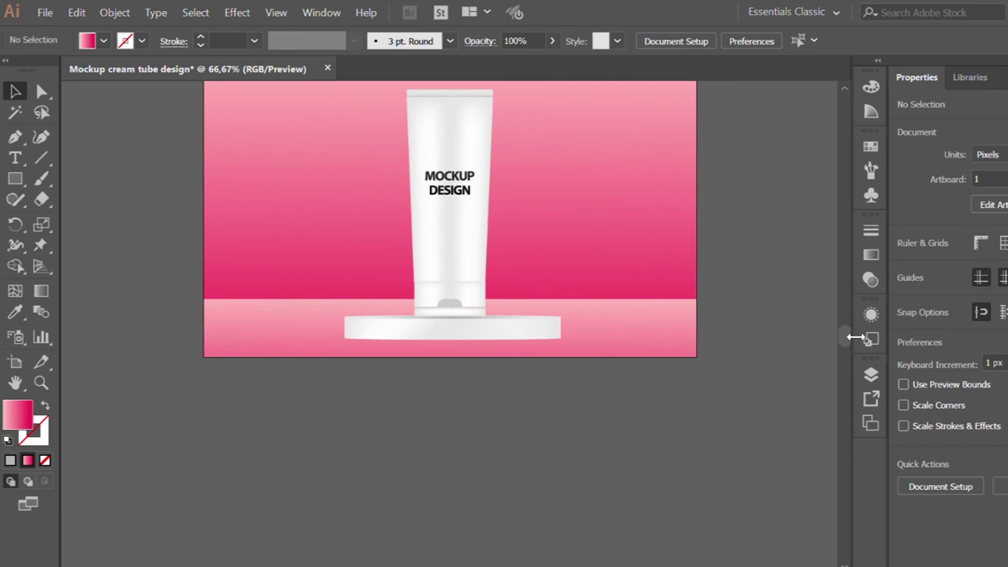
drag(837, 330, 838, 323)
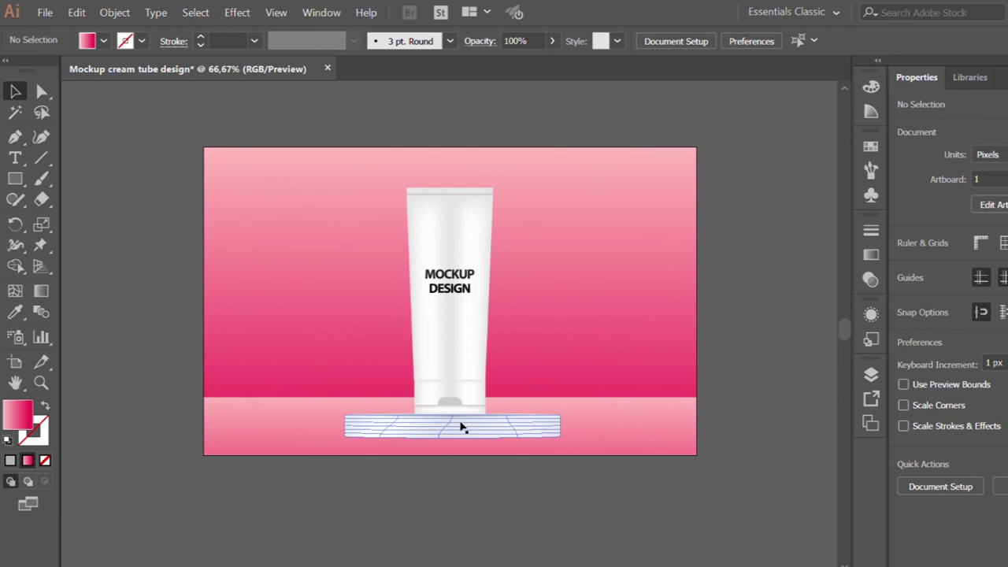
click(462, 426)
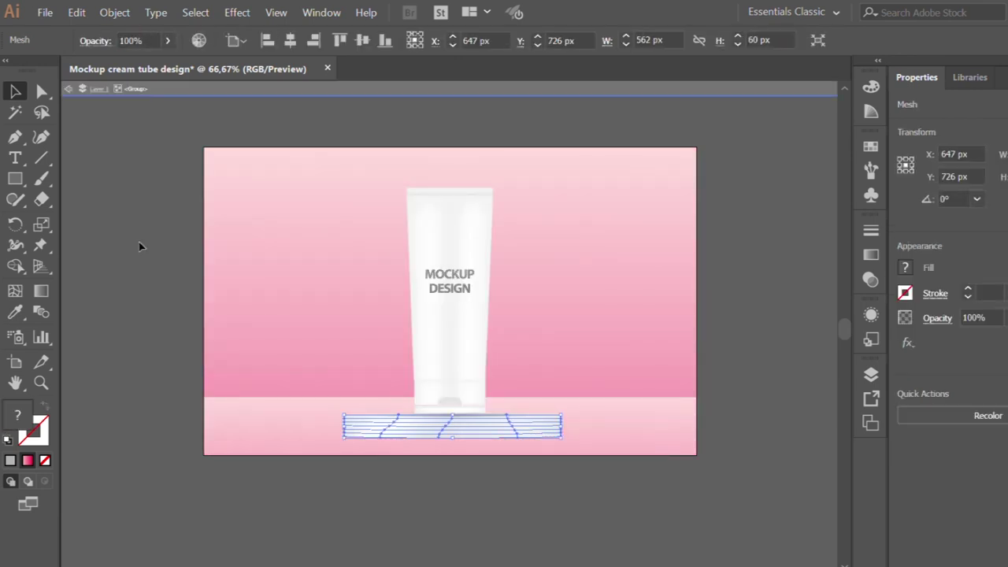
click(40, 92)
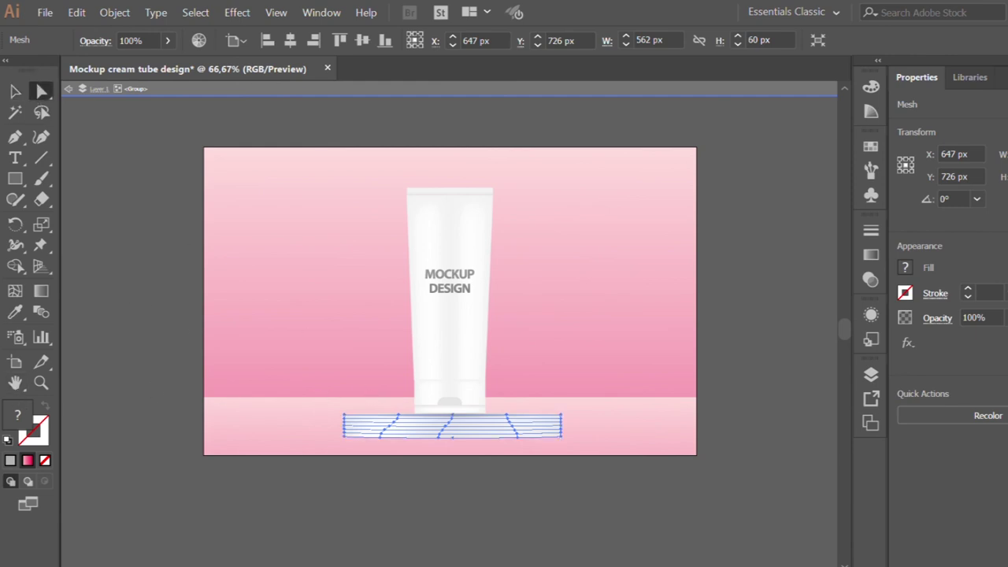
key(comma)
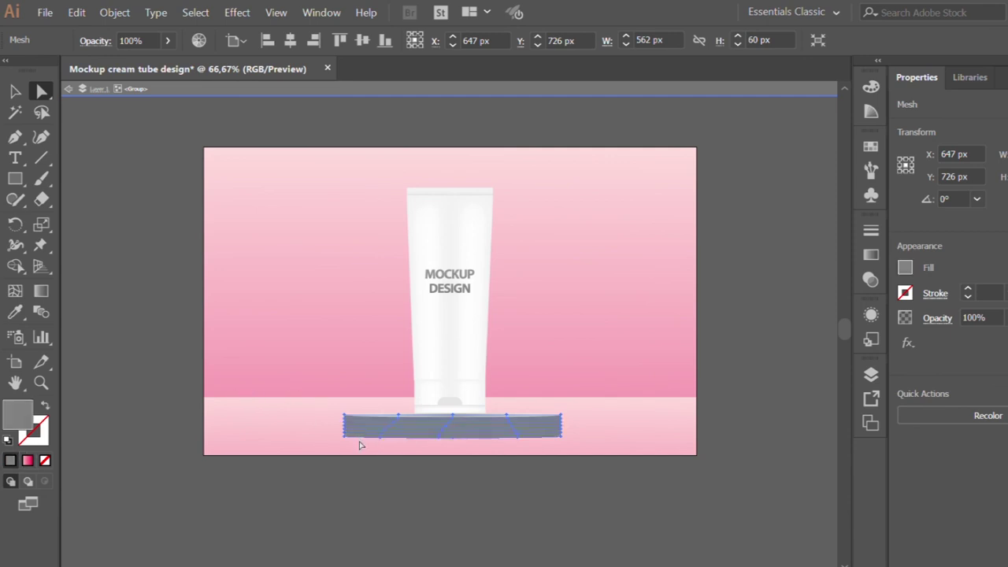
key(ctrl+z)
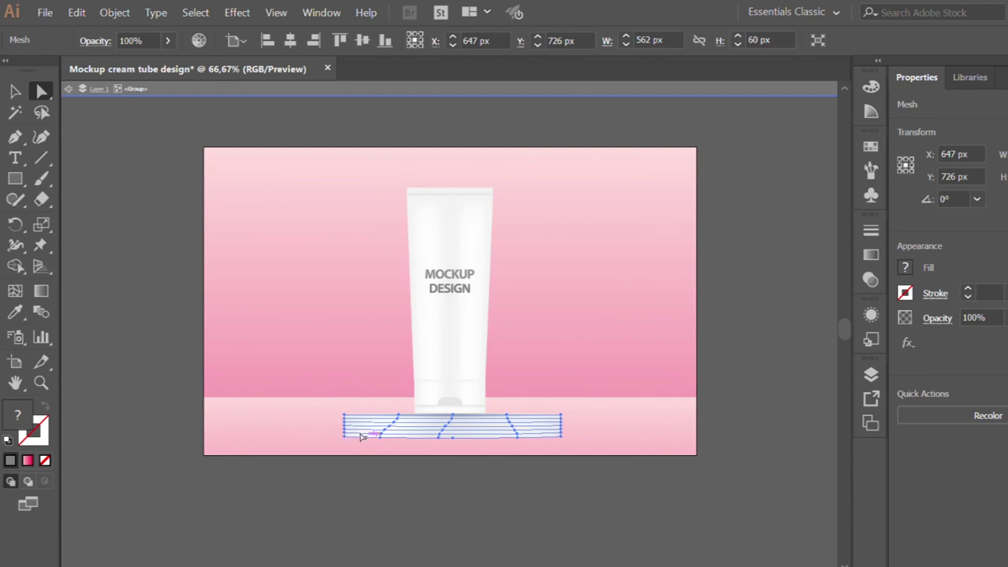
drag(370, 452, 411, 409)
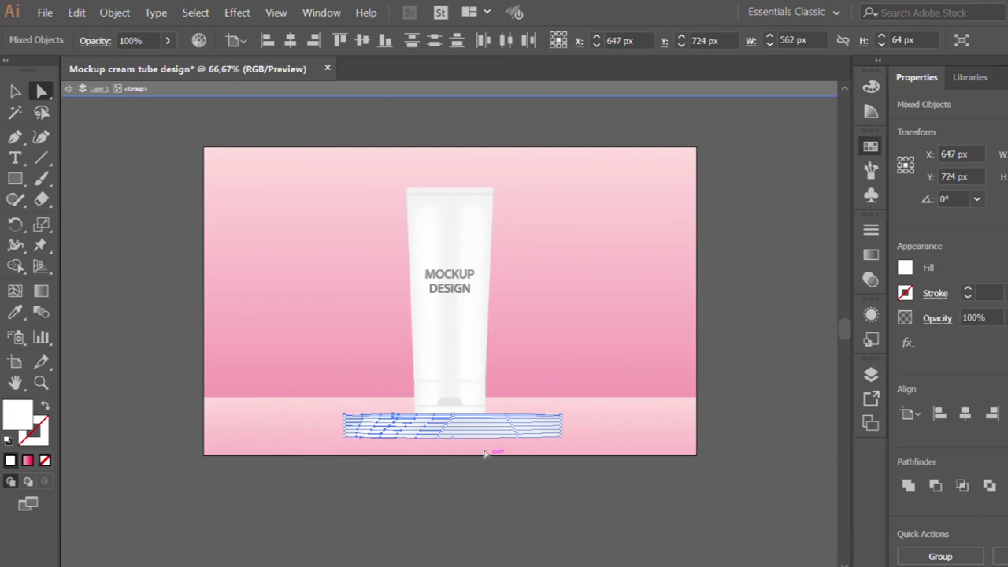
click(489, 476)
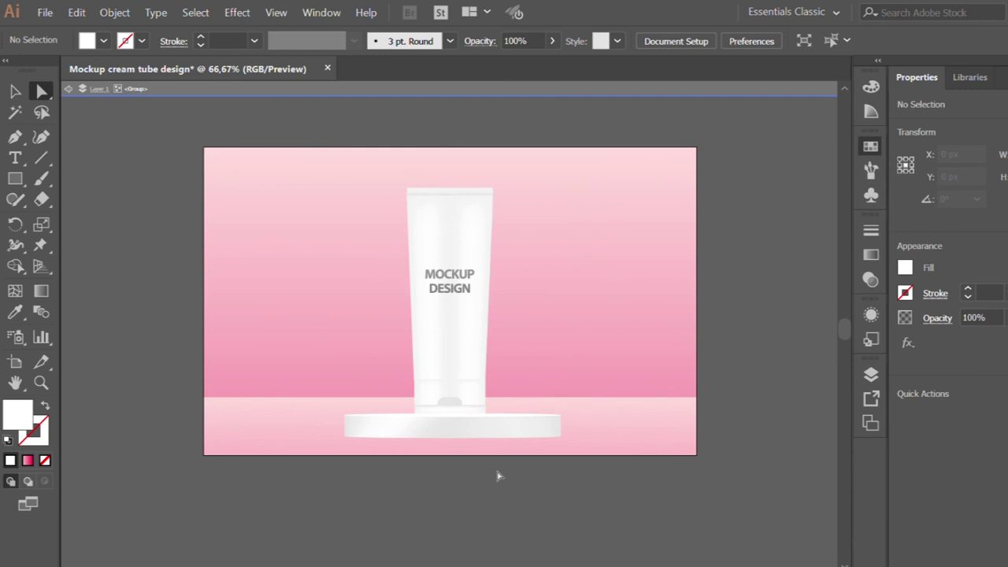
double_click(498, 476)
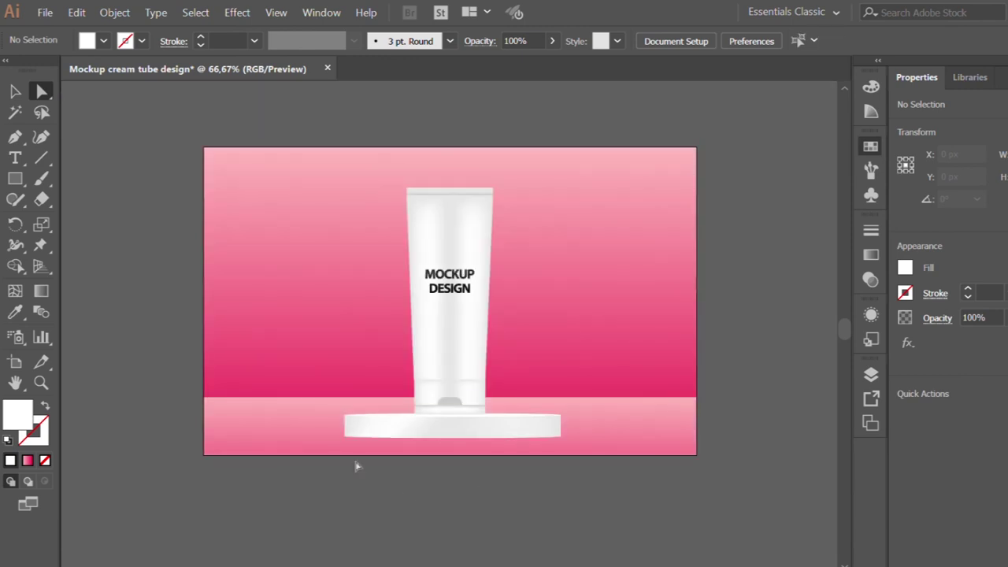
Stretch the podium's top ellipse downward to about 562 × 14 px inside its group
click(15, 91)
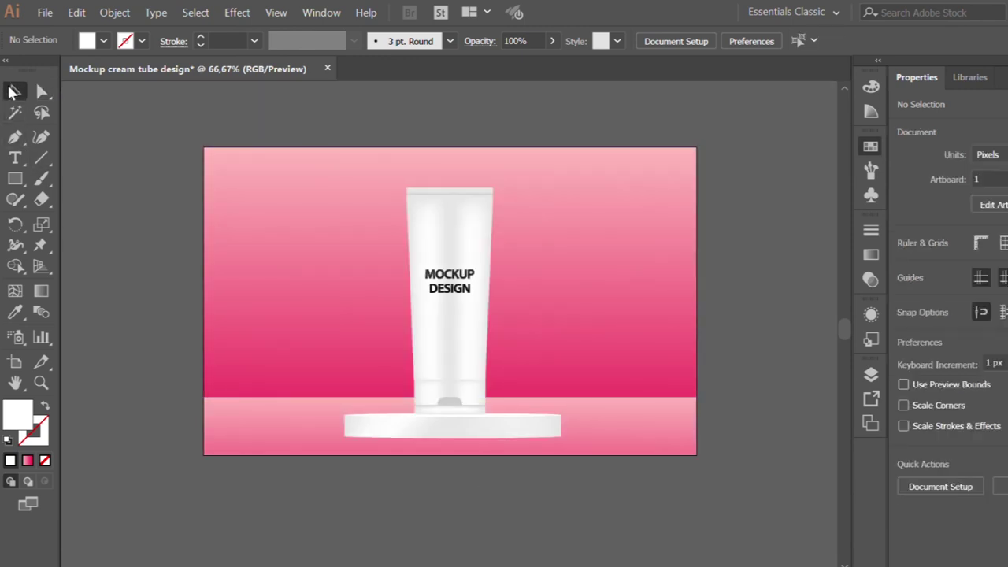
click(429, 429)
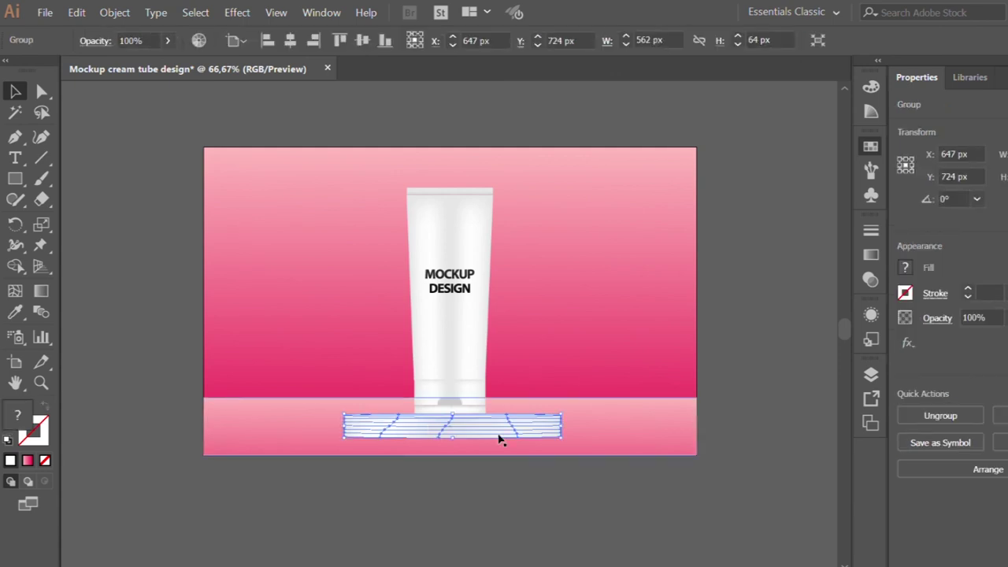
key(ctrl+1)
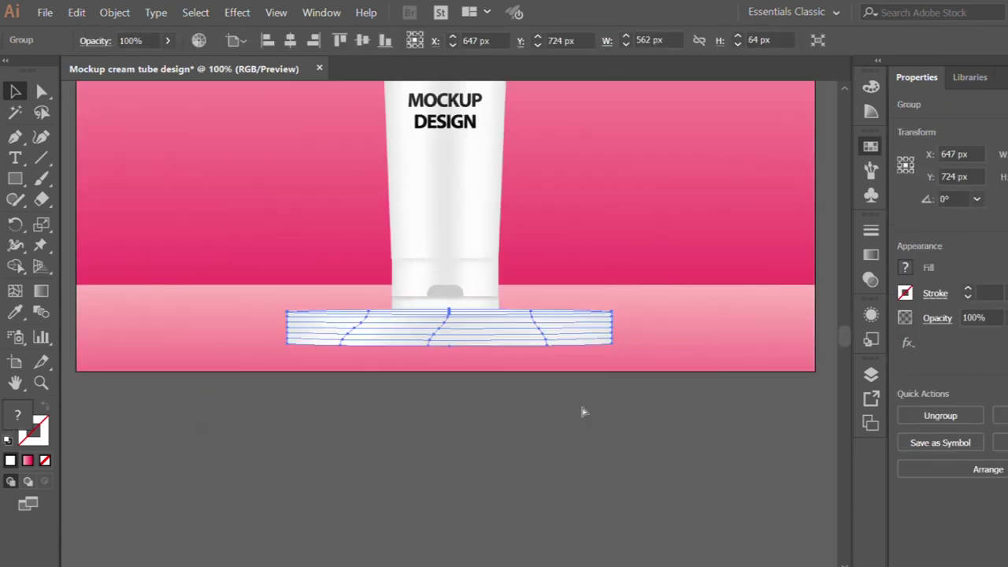
key(ctrl+plus)
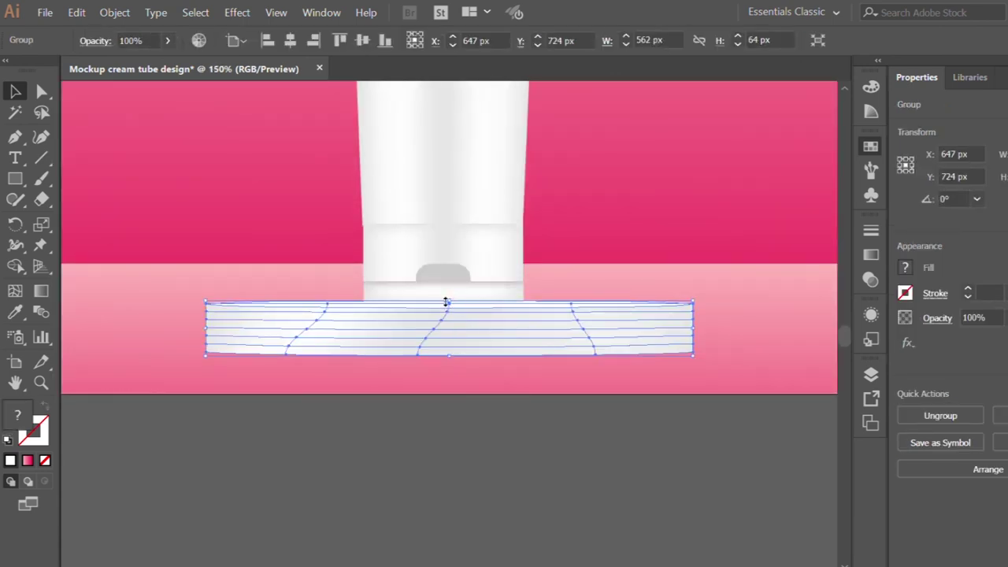
double_click(508, 306)
click(414, 315)
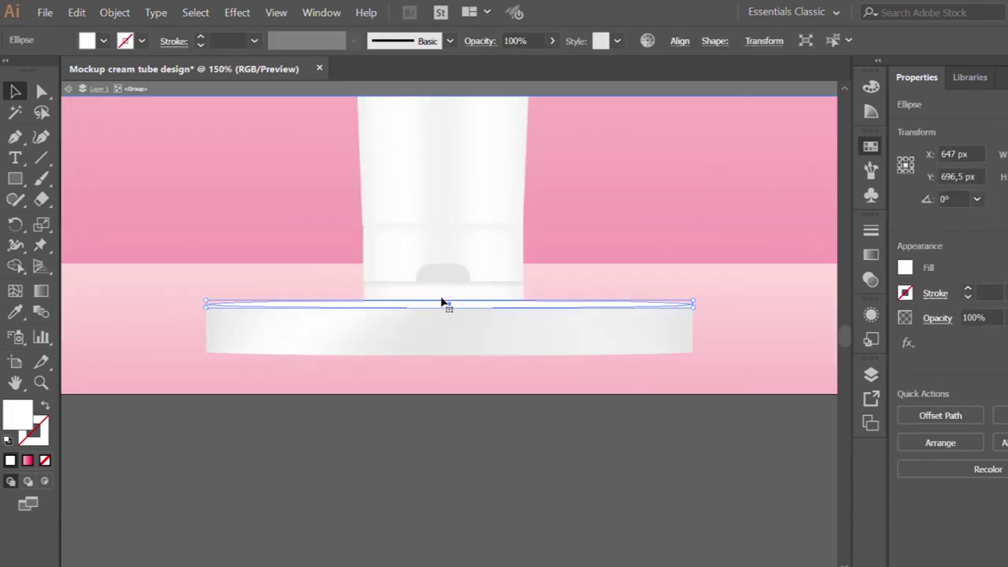
drag(449, 302, 441, 306)
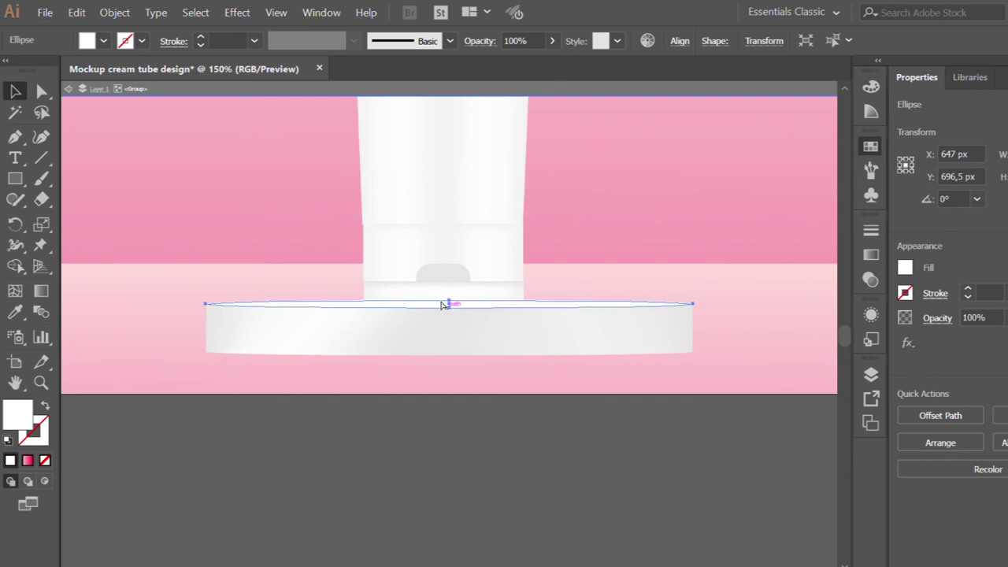
scroll(443, 306, up, 1)
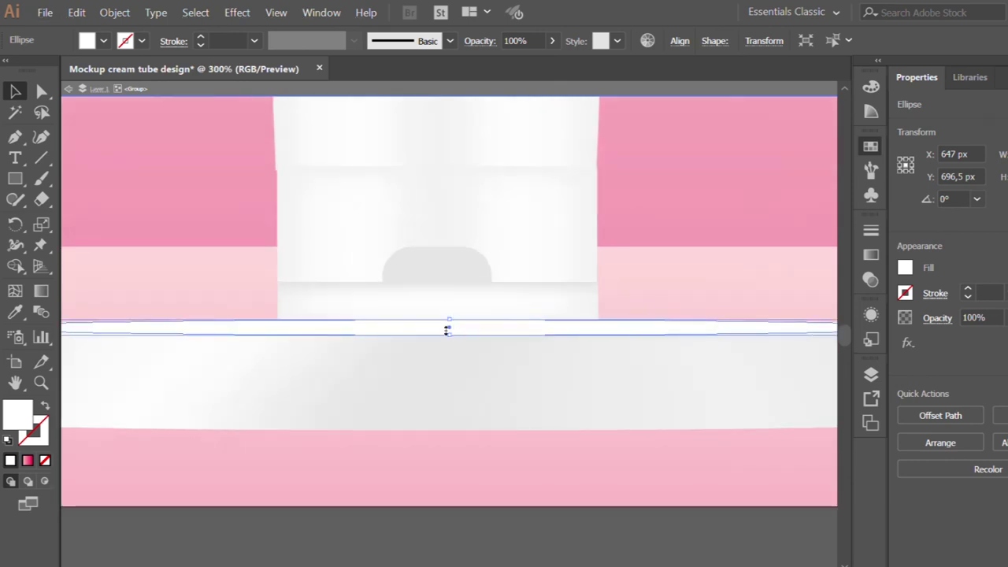
drag(449, 331, 461, 410)
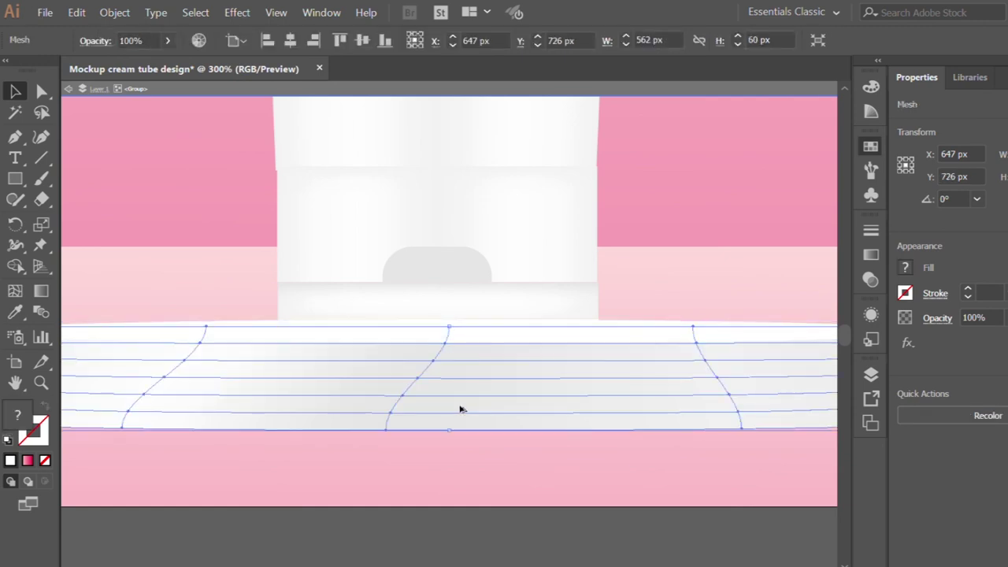
Nudge the podium body mesh up one step with the arrow key
double_click(460, 476)
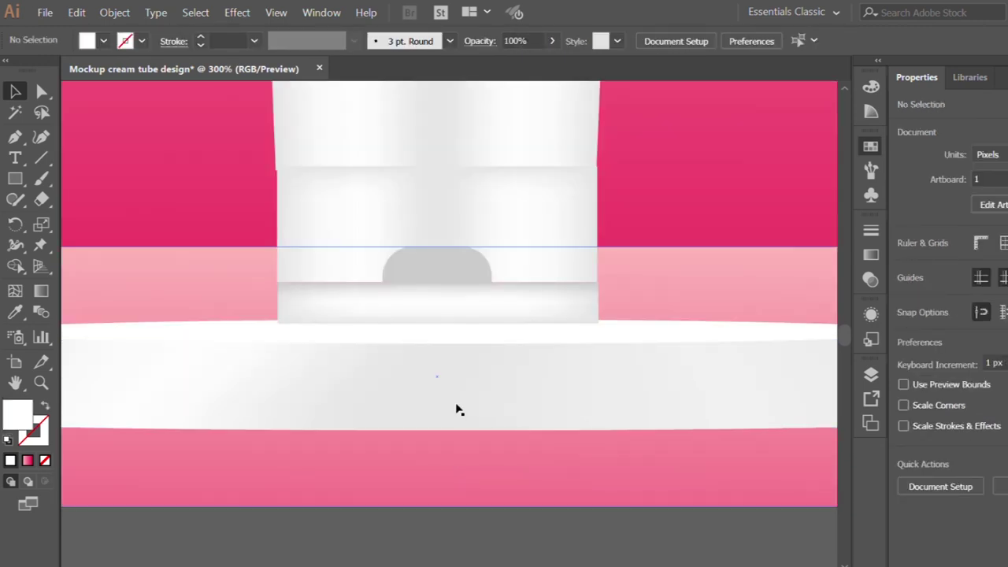
click(453, 387)
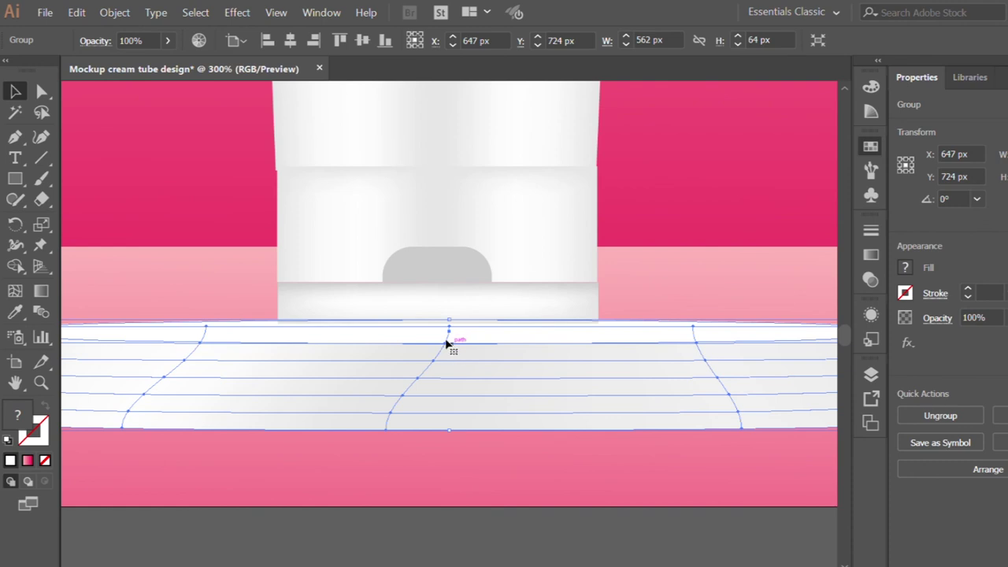
key(Up)
key(Up)
key(Up)
key(Up)
key(Up)
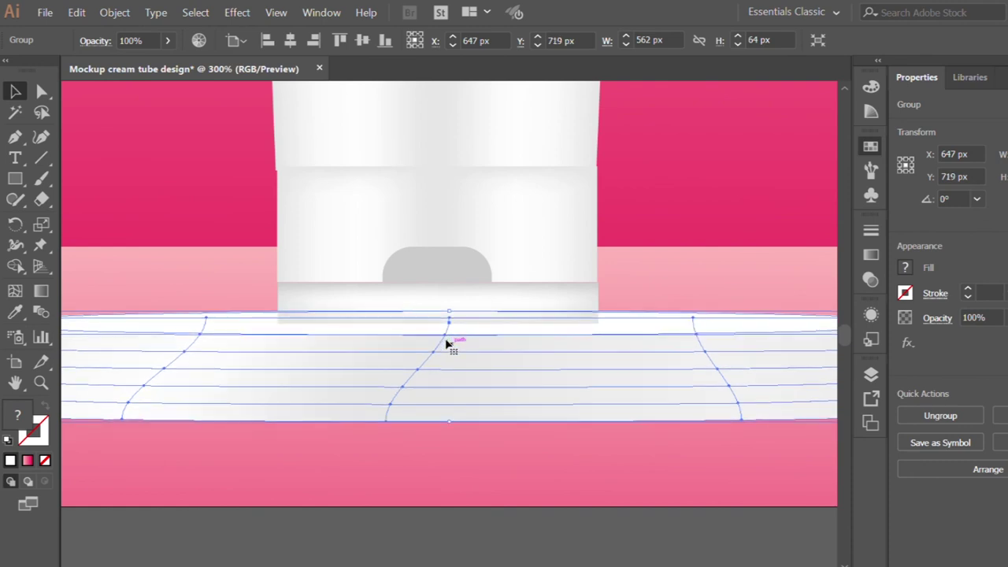
Fill the podium's top ellipse with a grey-white-grey gradient
double_click(641, 328)
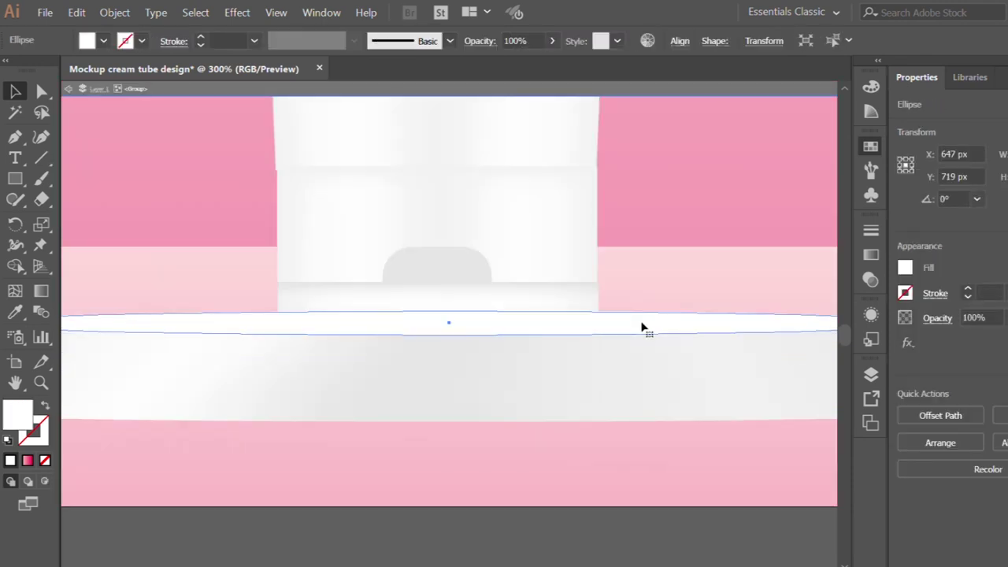
click(869, 257)
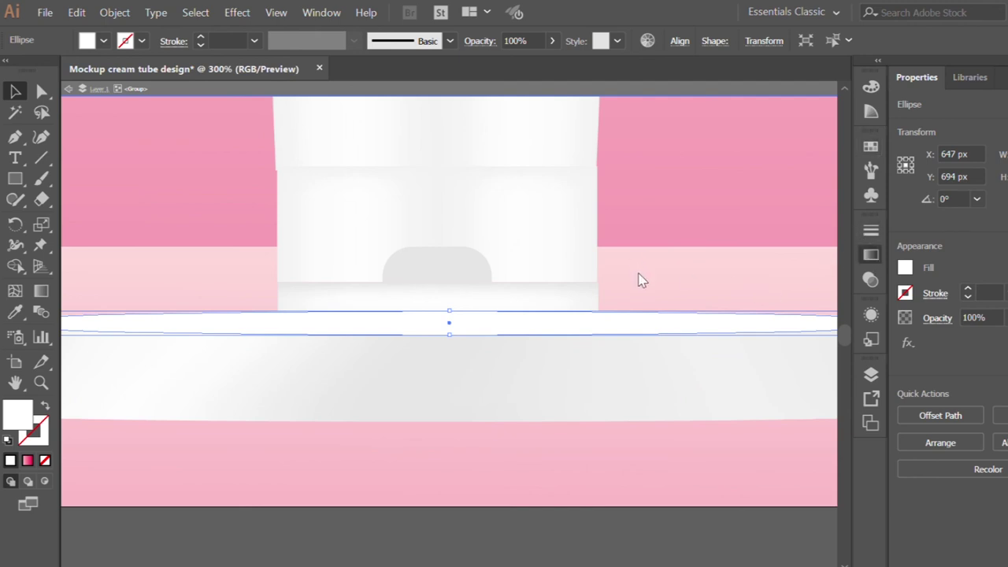
key(period)
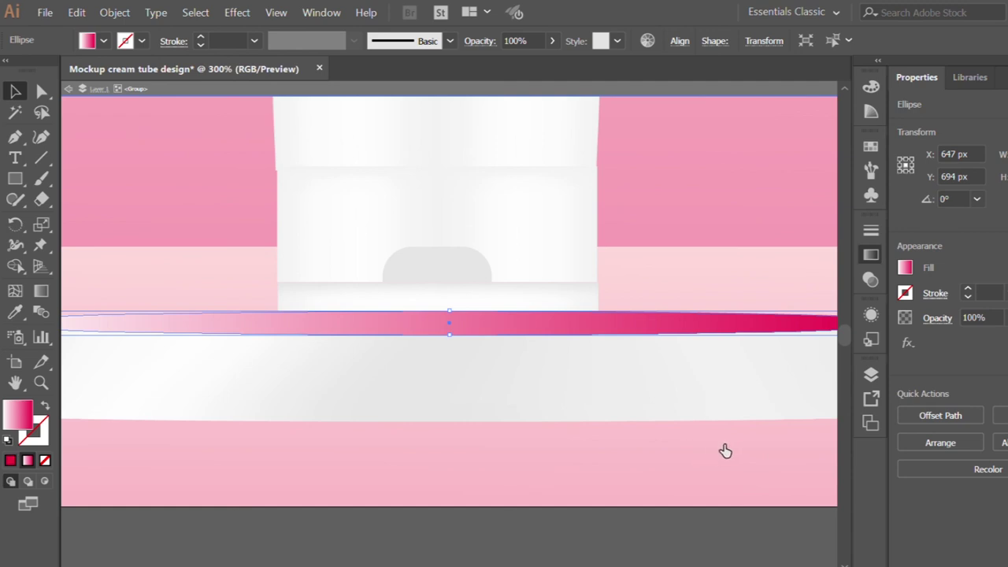
key(ctrl+z)
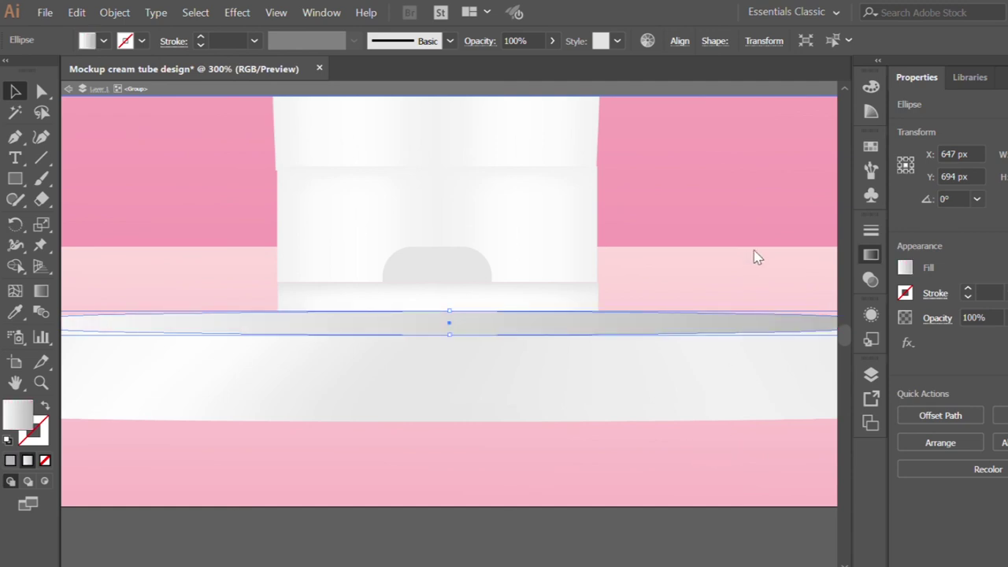
key(period)
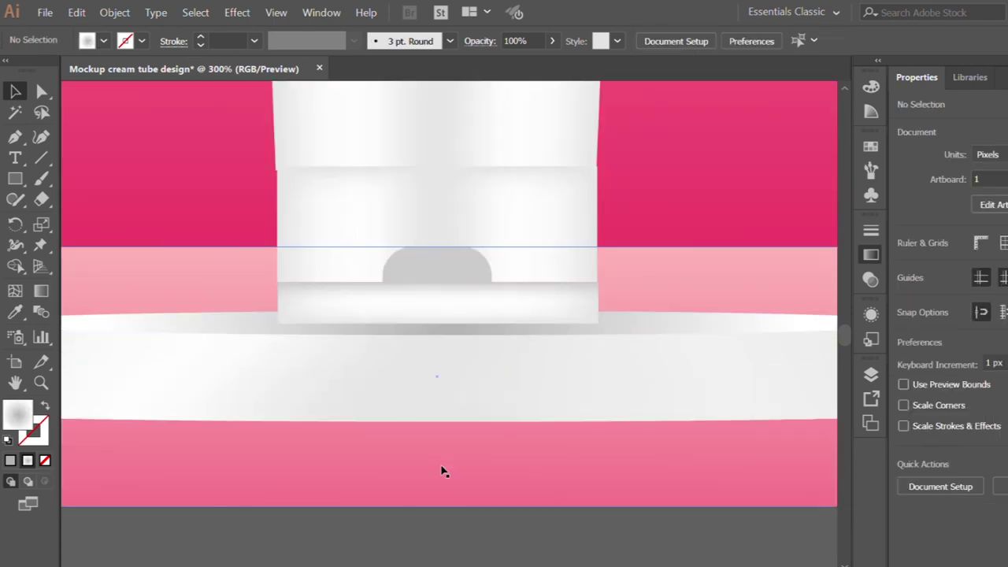
key(ctrl+minus)
key(ctrl+minus)
key(ctrl+minus)
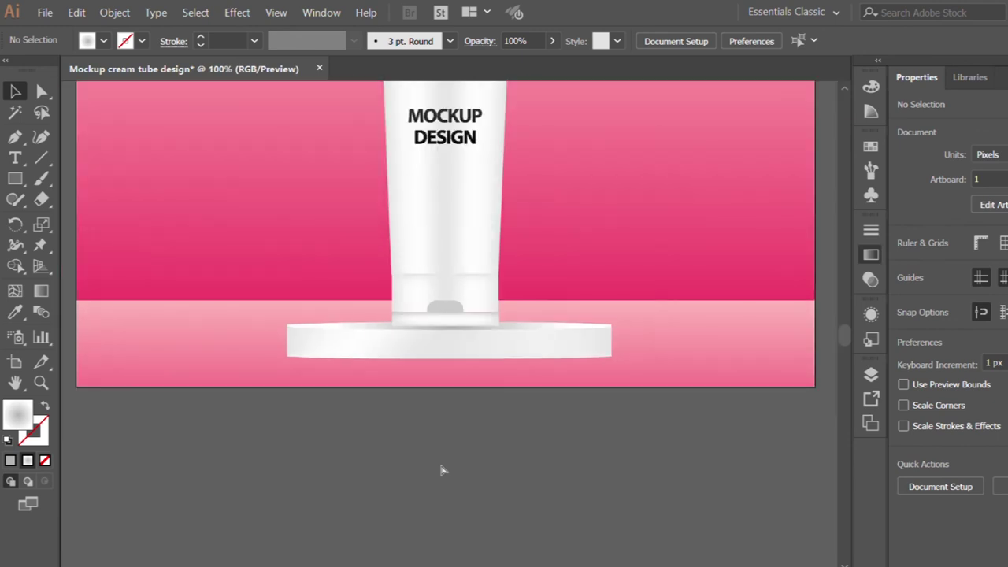
key(ctrl+minus)
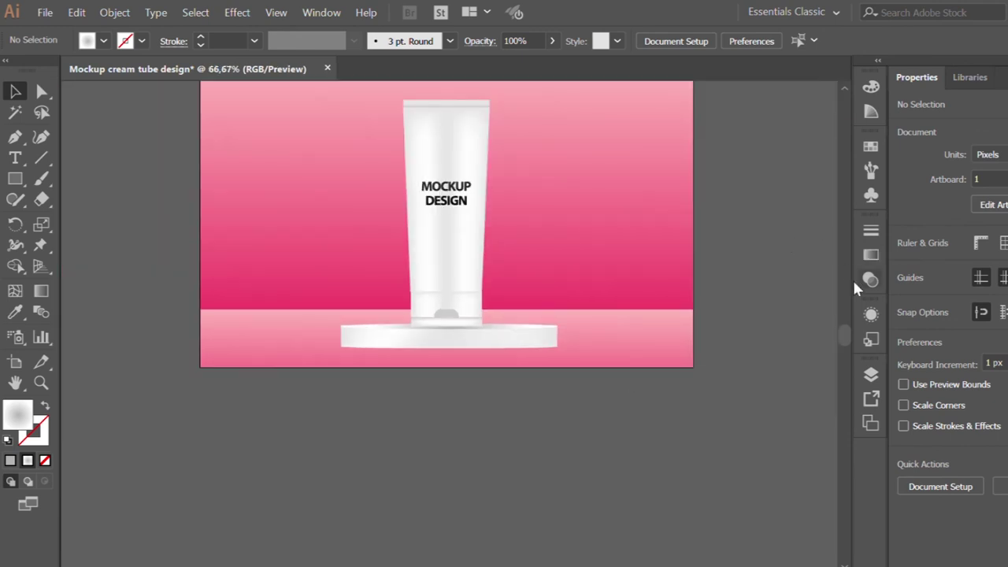
Centre the podium horizontally on the artboard
drag(841, 327, 841, 322)
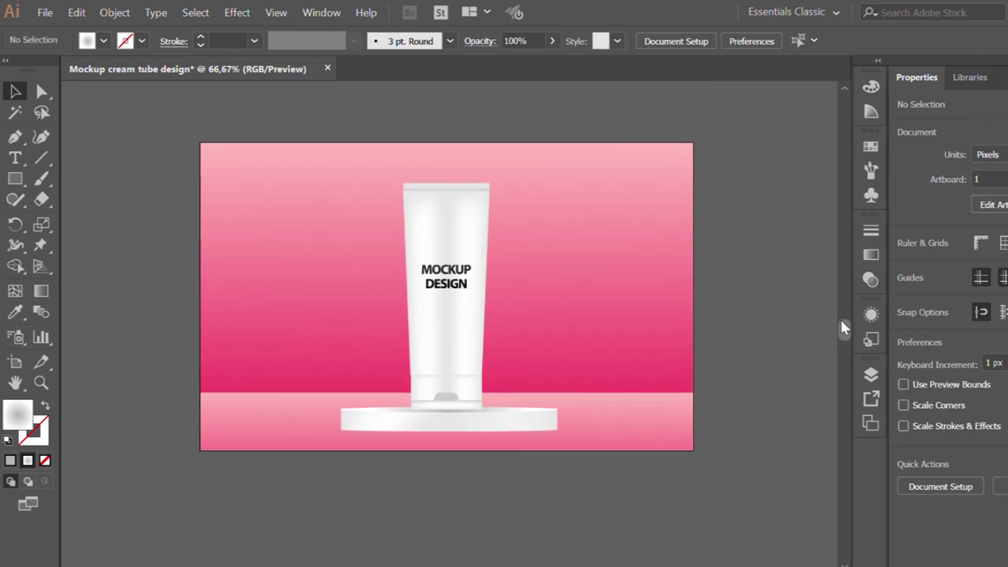
mouse_move(328, 112)
mouse_down()
mouse_move(592, 448)
mouse_move(397, 145)
mouse_up()
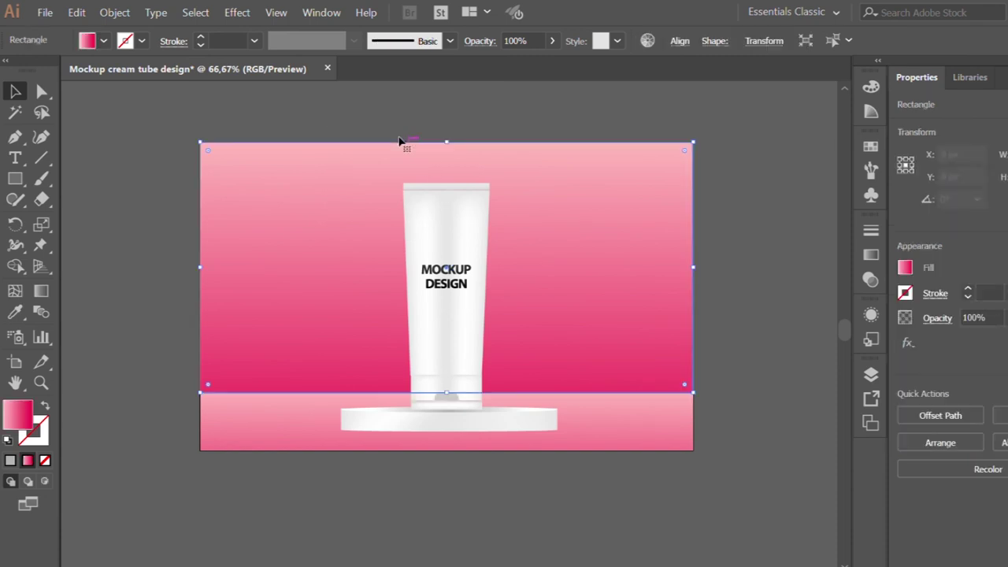
click(381, 410)
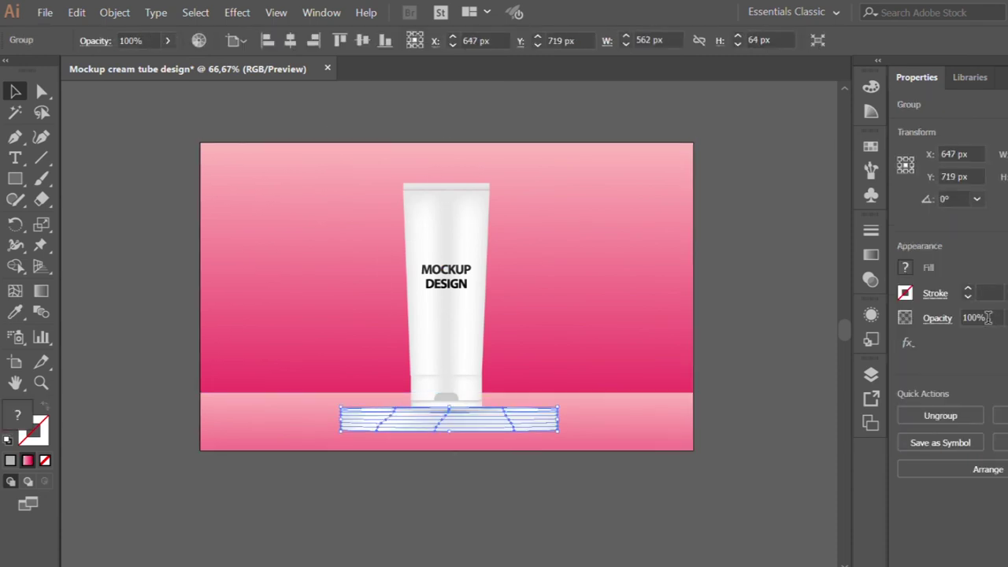
click(286, 40)
Group the tube with the podium and centre the group vertically at X 640, Y 400
click(431, 189)
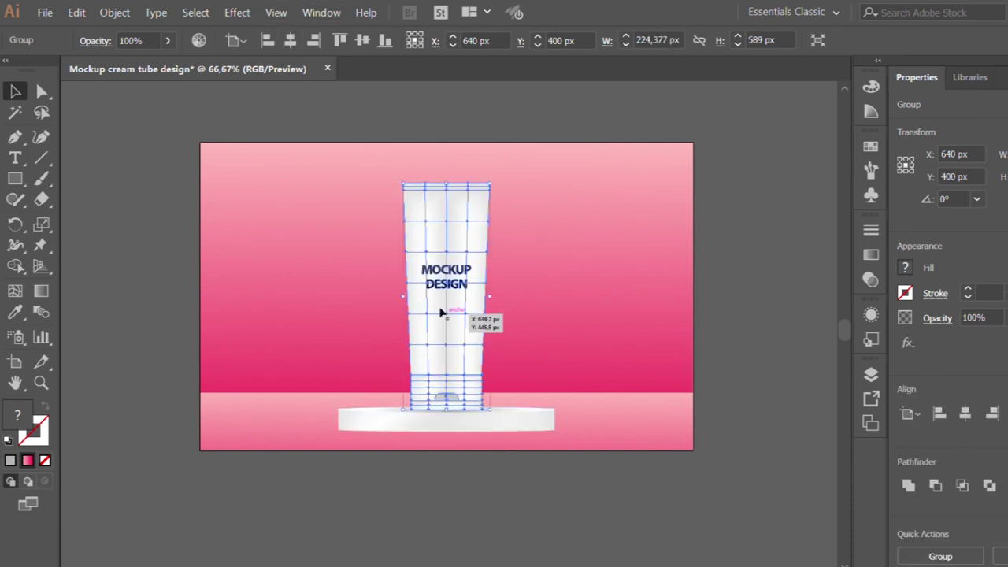
shift+click(487, 418)
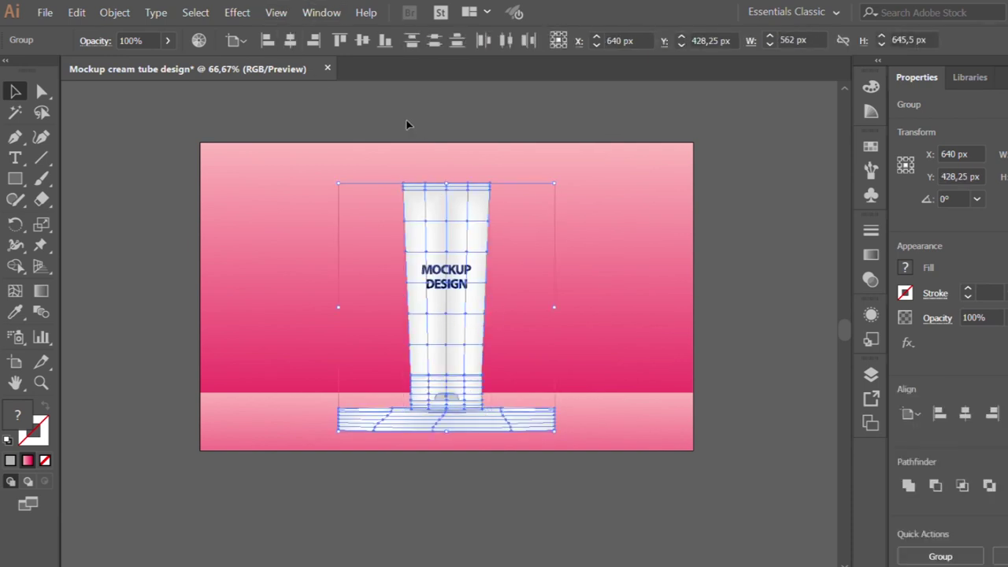
click(953, 555)
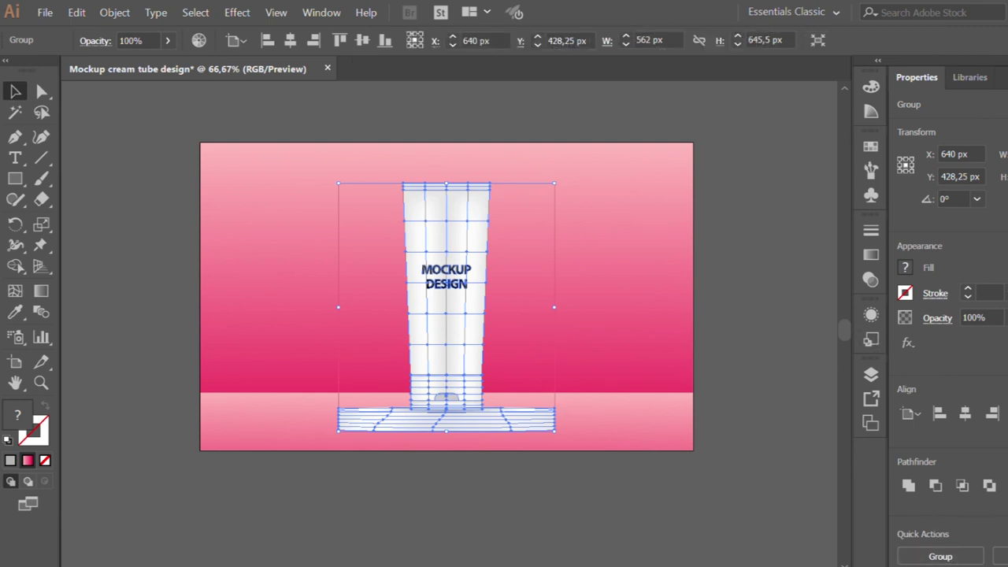
click(950, 396)
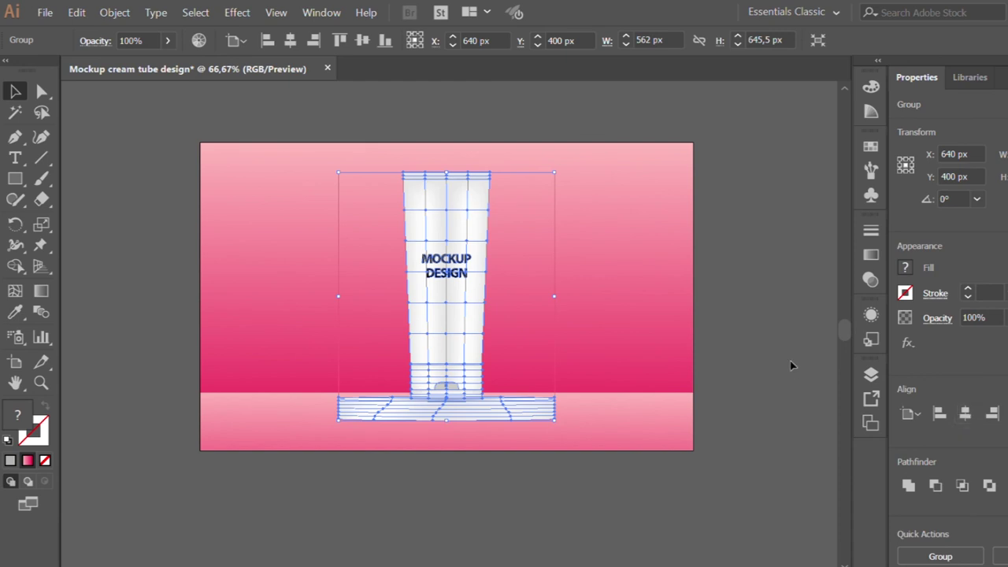
click(696, 445)
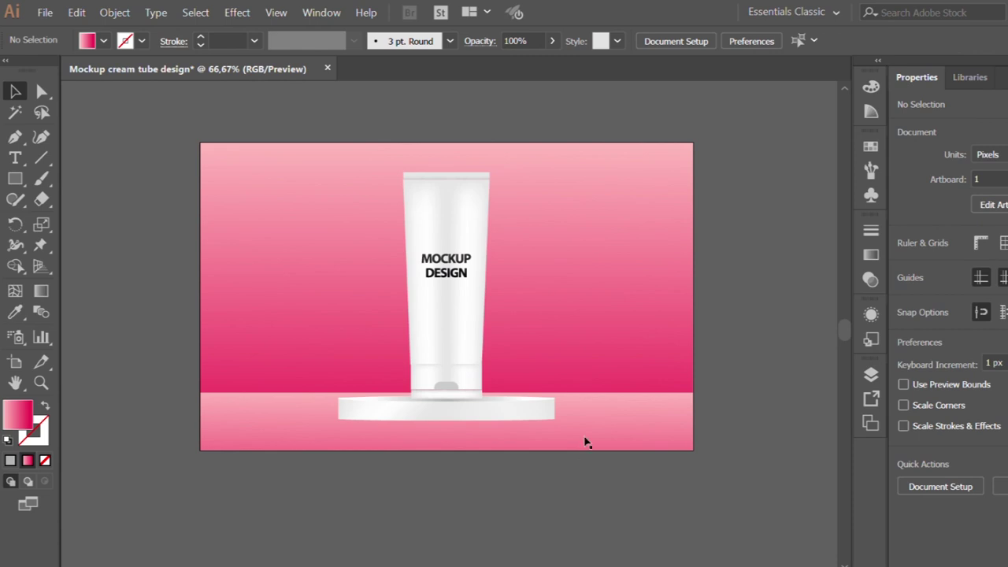
click(598, 411)
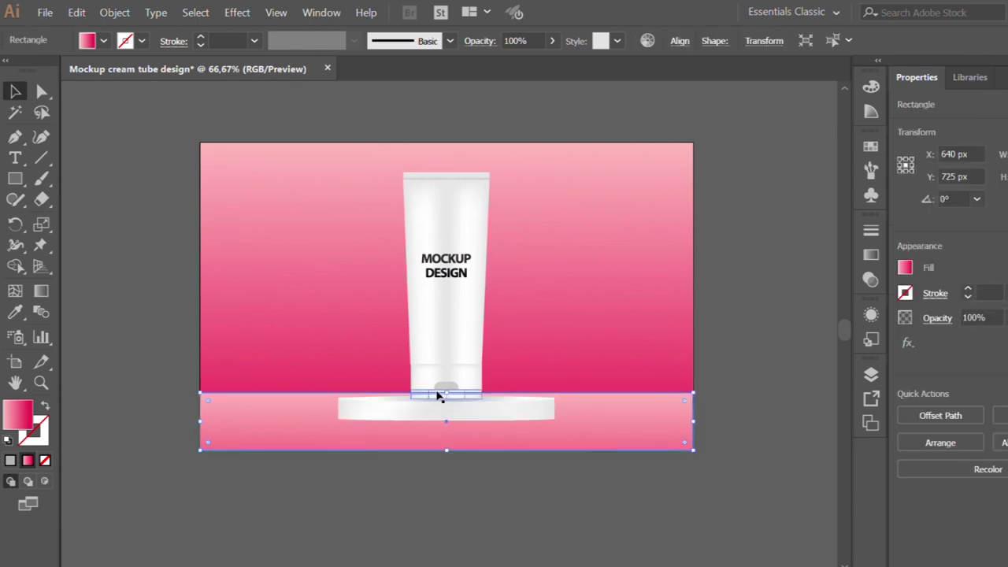
Drag the floor's top edge and the backdrop's bottom edge down, bringing the backdrop to Y 346.5 px
drag(444, 391, 445, 405)
click(375, 339)
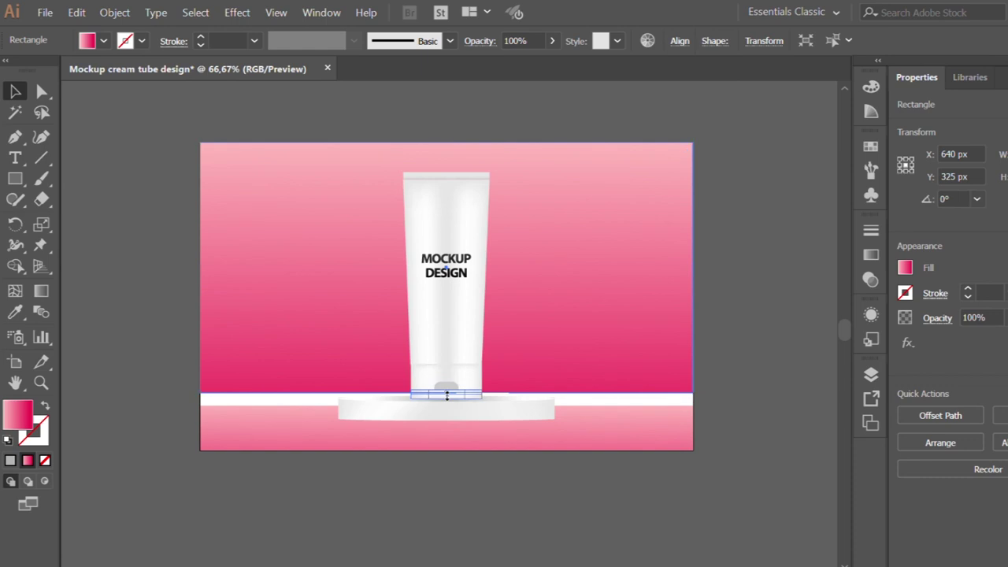
drag(446, 395, 445, 408)
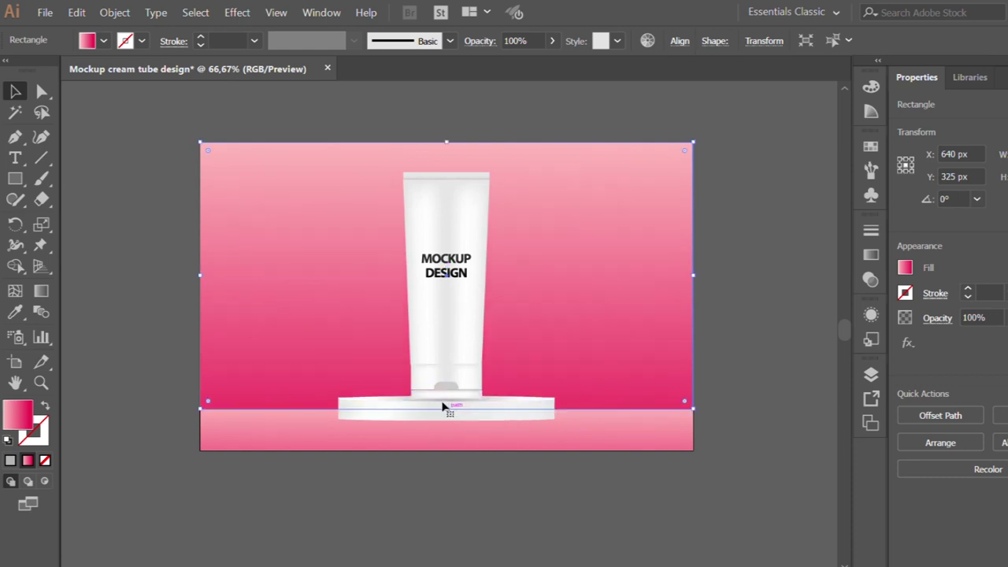
click(455, 484)
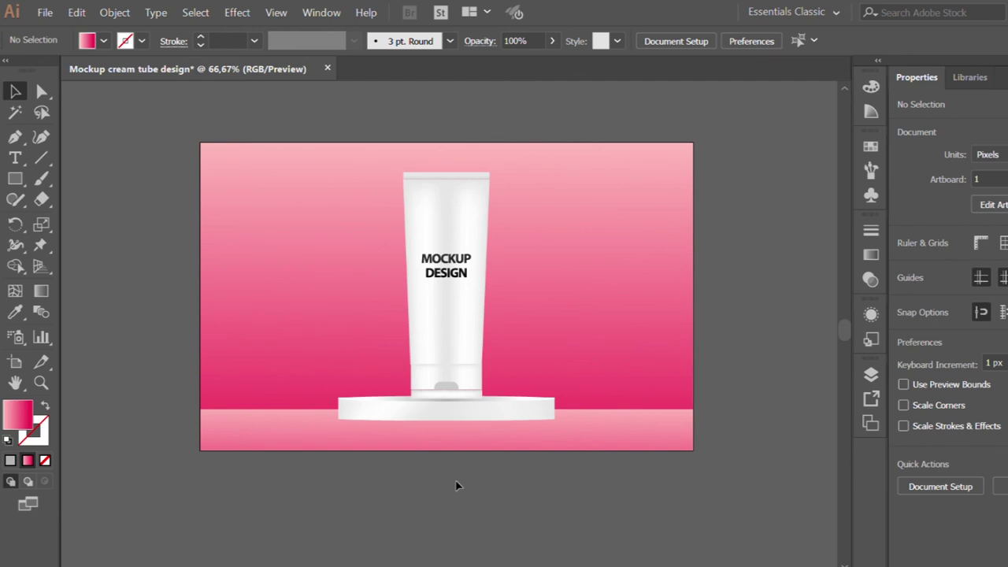